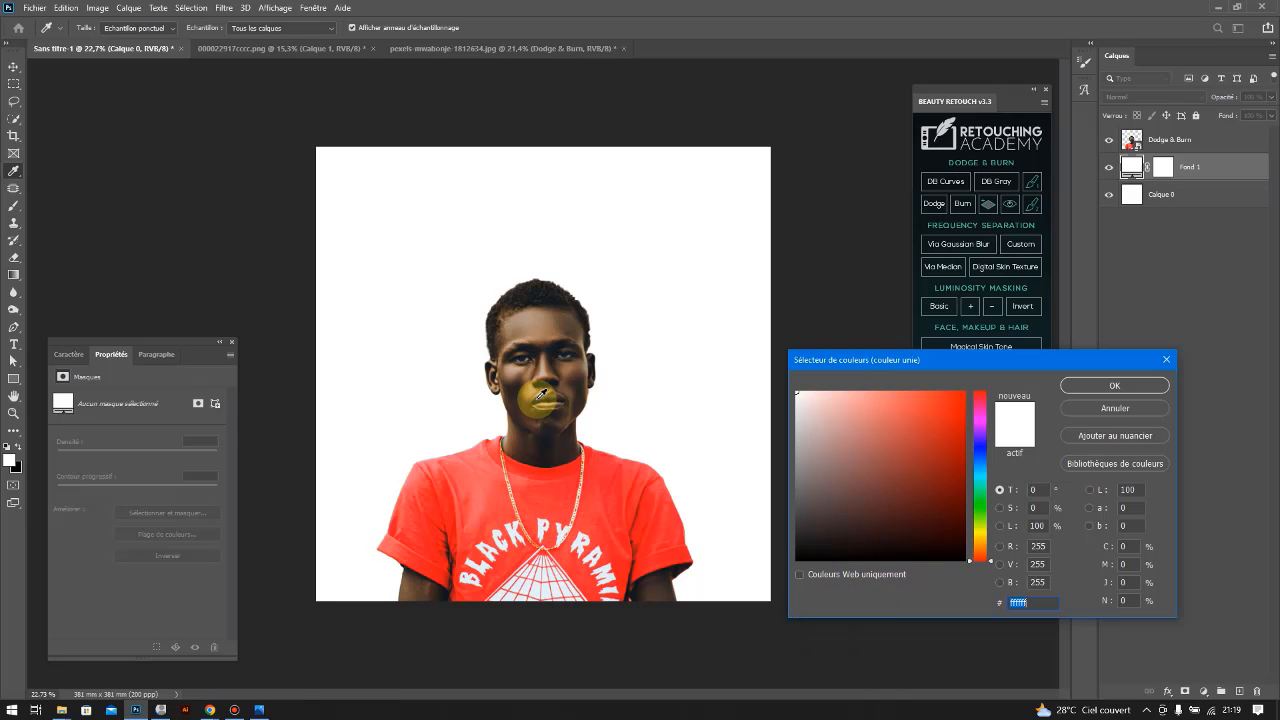
# Try different fill colours for the Fond 1 background by sampling the T-shirt, the face, the lettering and the hair
pyautogui.click(612, 505)
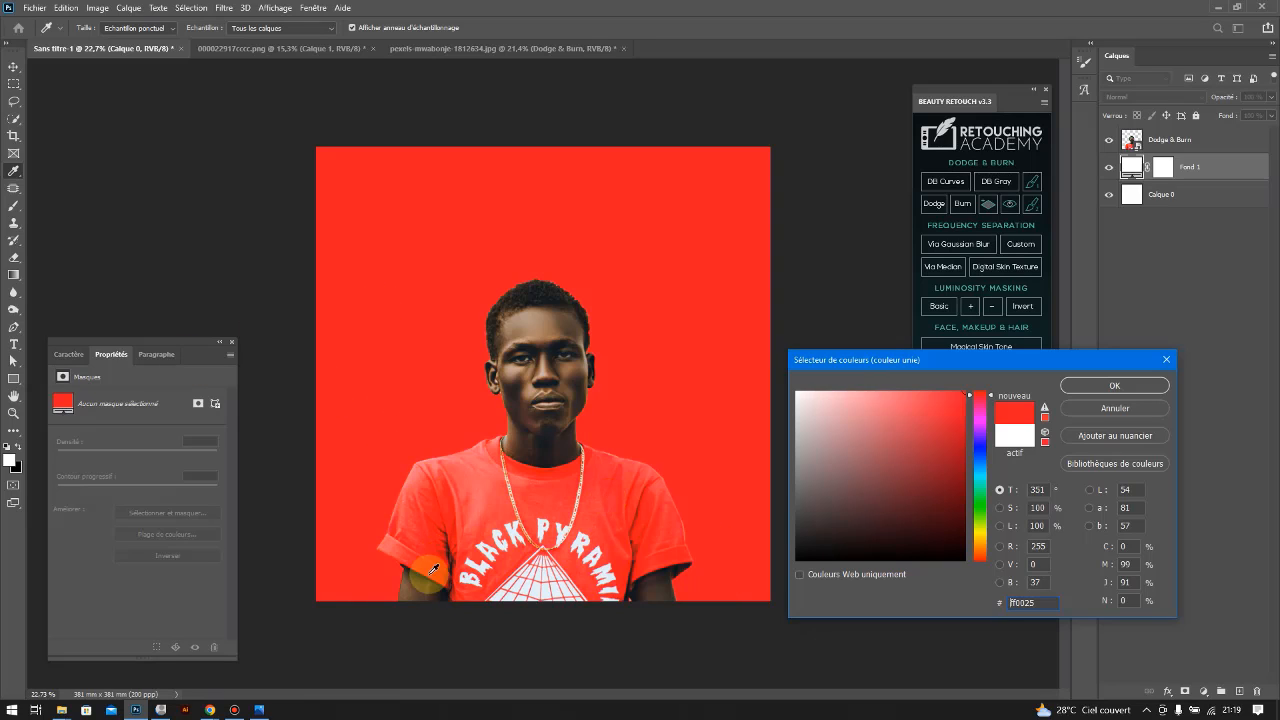
pyautogui.click(390, 539)
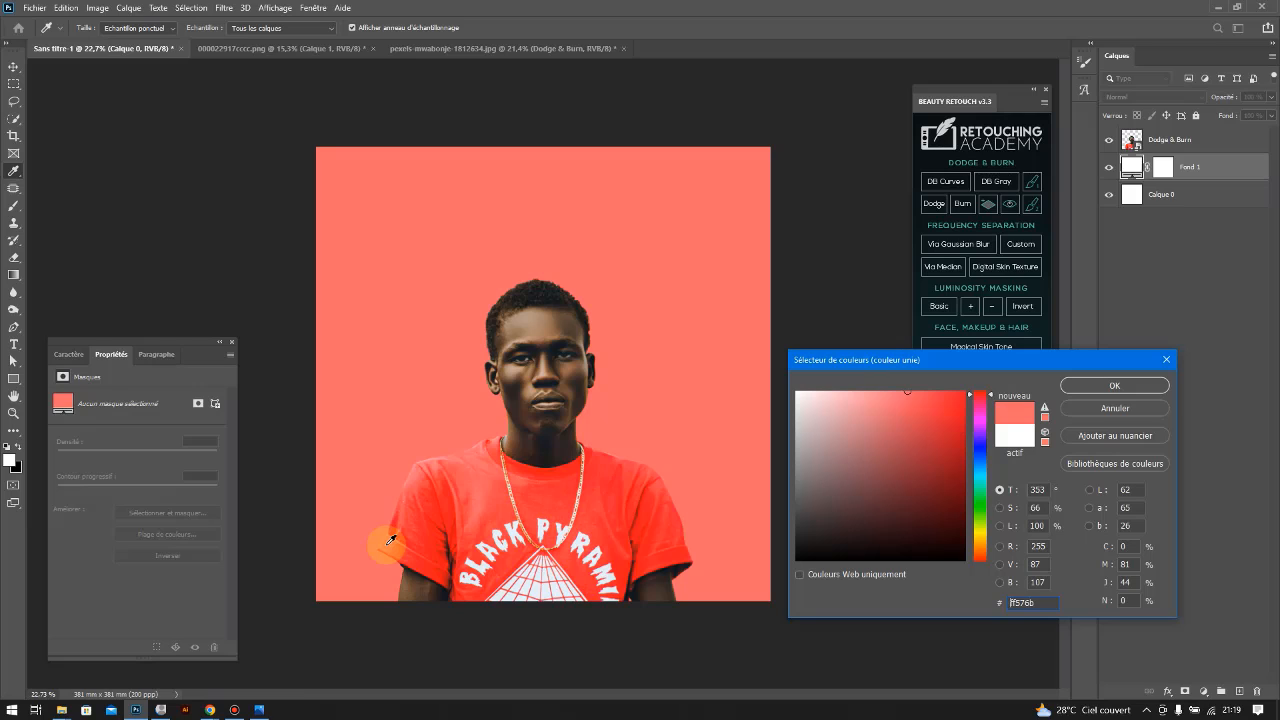
pyautogui.click(535, 495)
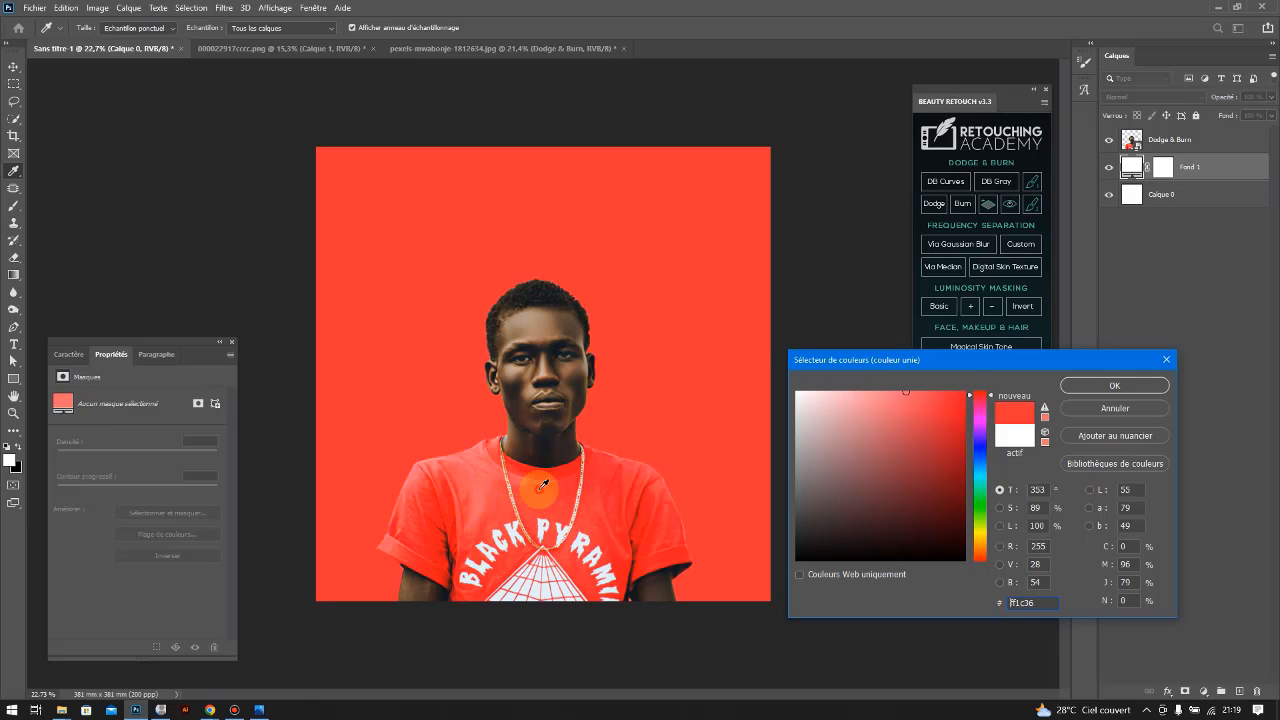
pyautogui.click(541, 441)
pyautogui.click(540, 334)
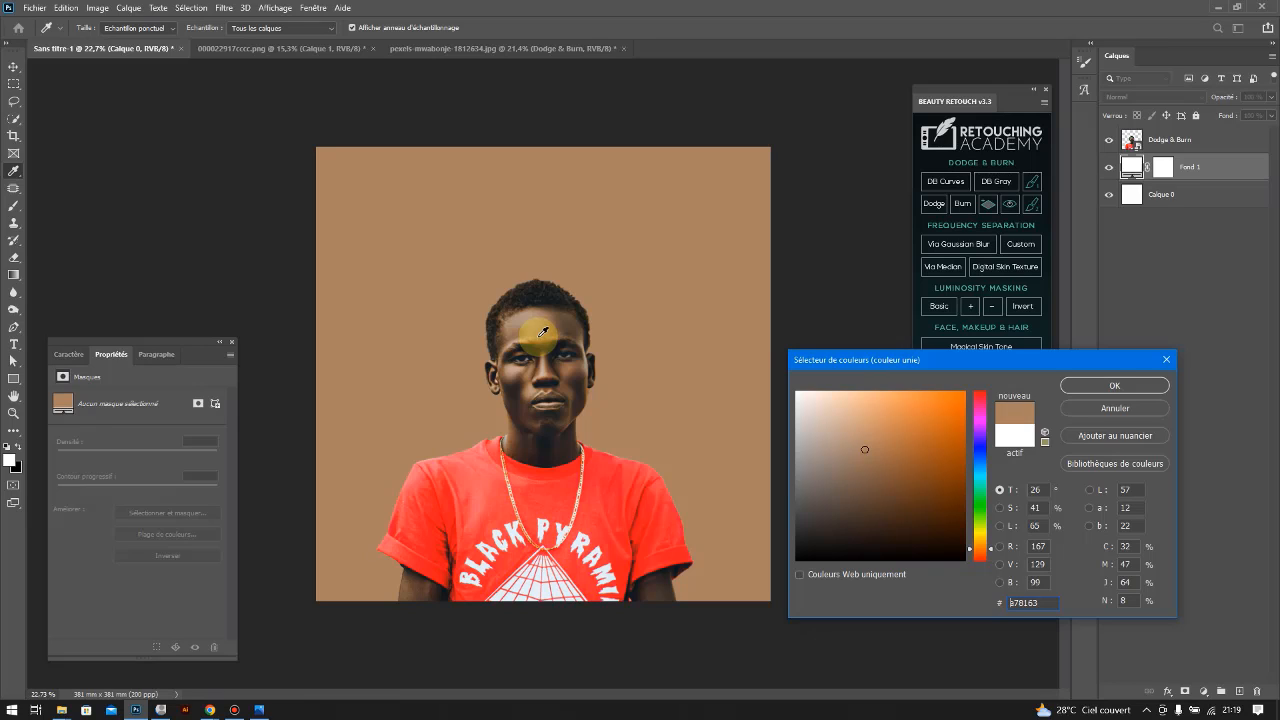
pyautogui.click(553, 582)
pyautogui.click(584, 547)
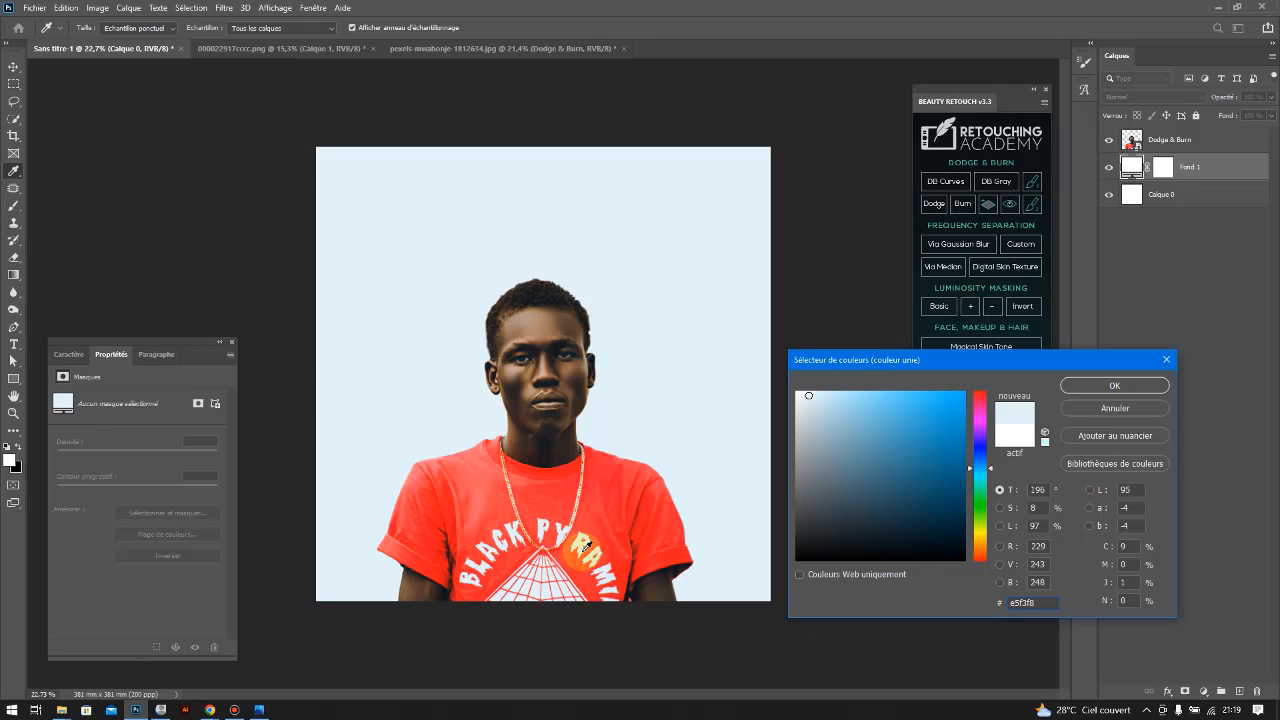
pyautogui.click(550, 312)
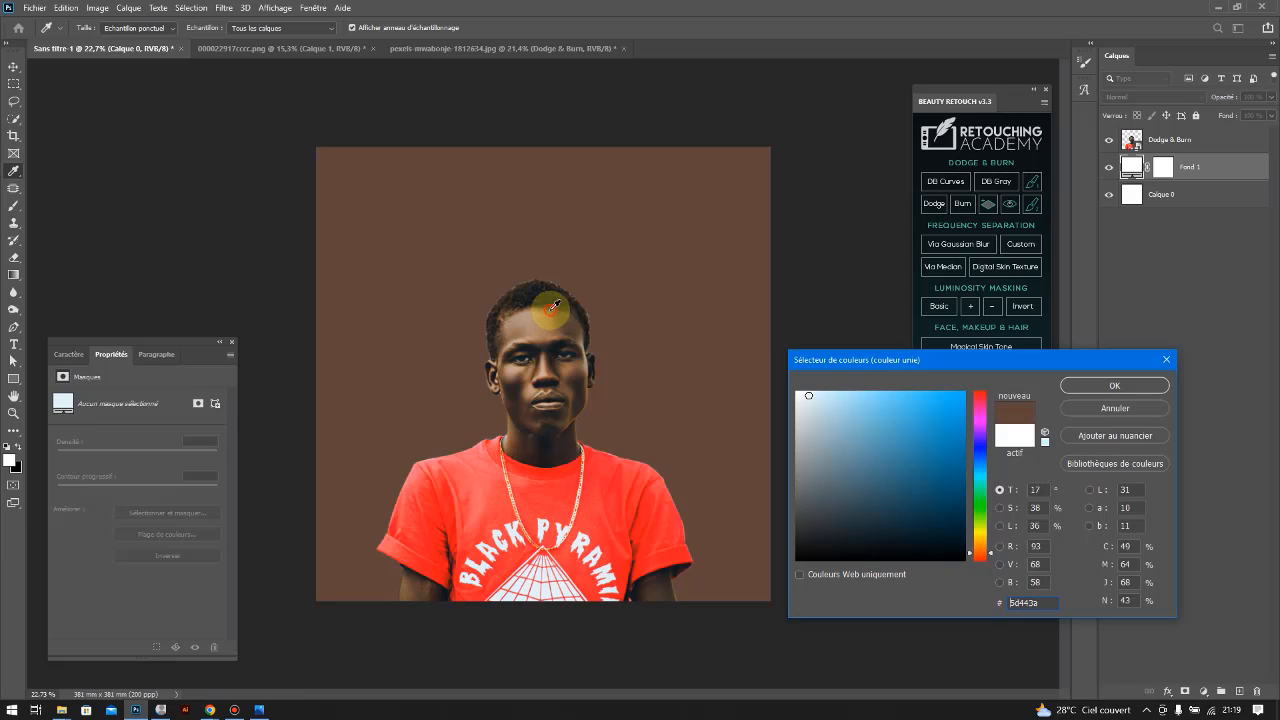
# Set the Fond 1 background fill to a bright red sampled from the T-shirt and return to the Move tool
pyautogui.click(611, 498)
pyautogui.click(1103, 387)
pyautogui.press('v')
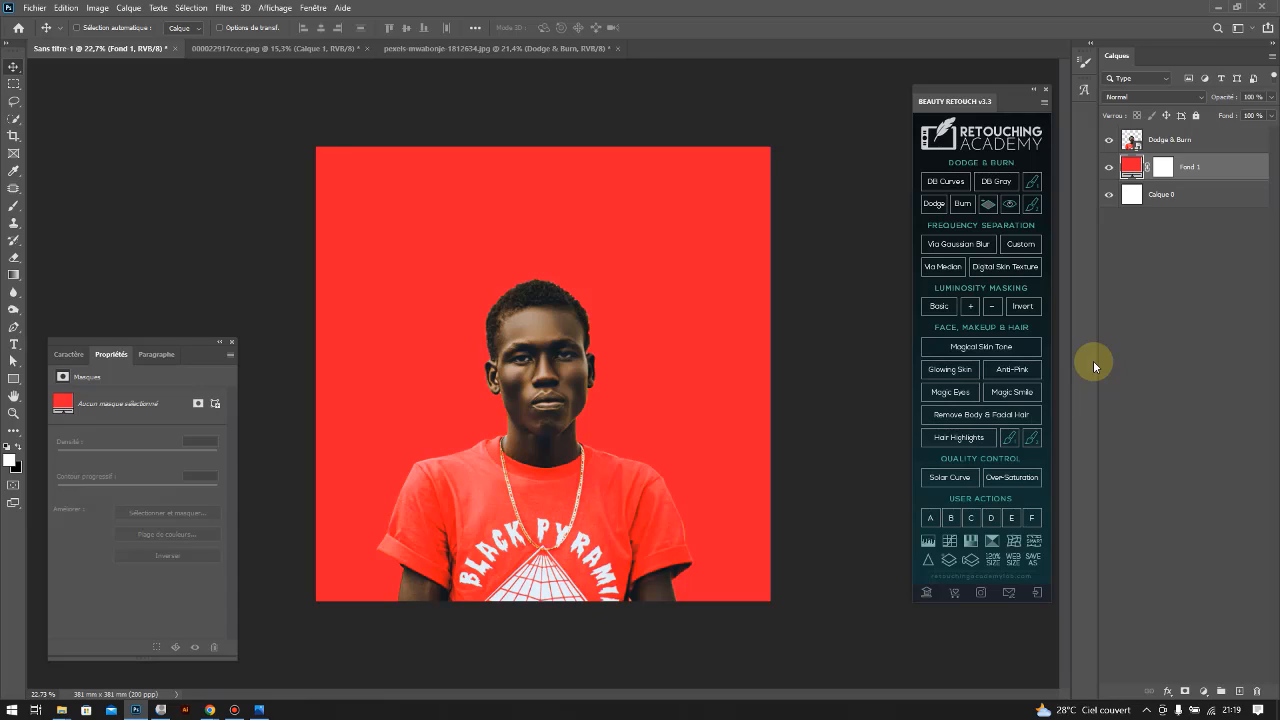
# Scale the Dodge & Burn portrait to about 28.8% and place it centred at the lower edge of the canvas
pyautogui.click(1160, 140)
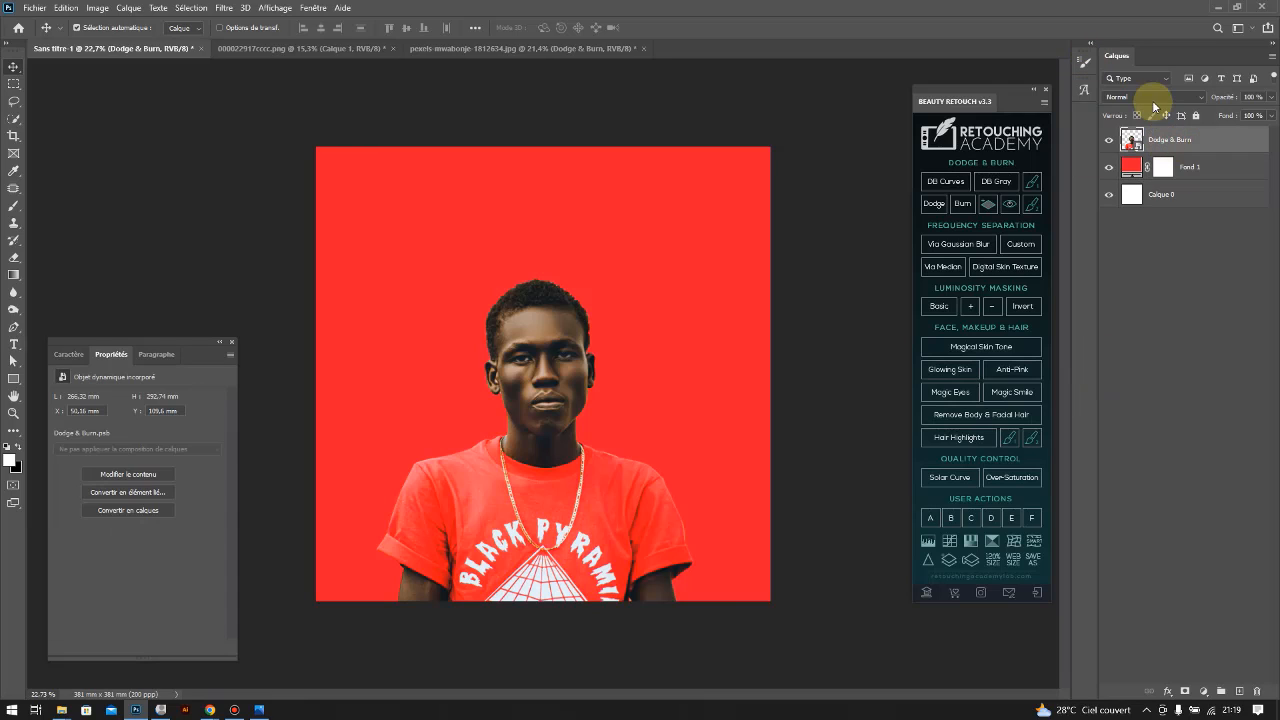
pyautogui.hotkey('ctrl', 't')
pyautogui.click(534, 258)
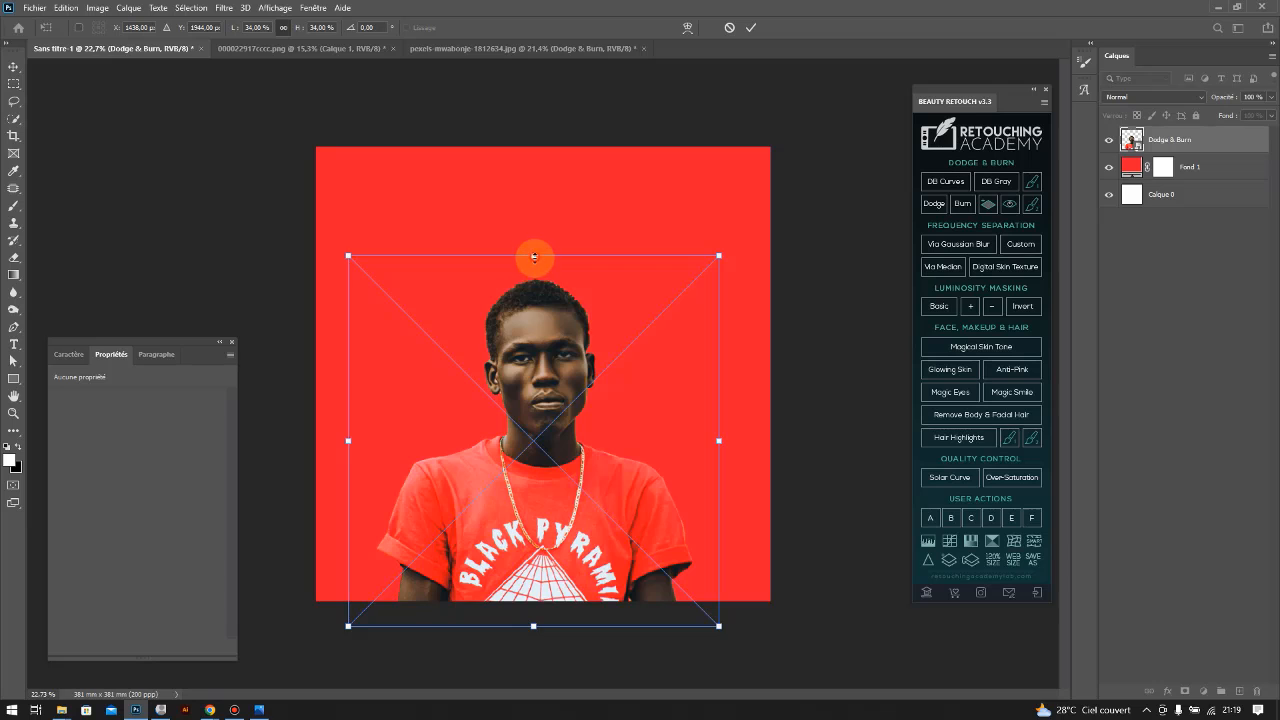
pyautogui.moveTo(534, 258); pyautogui.dragTo(534, 309)
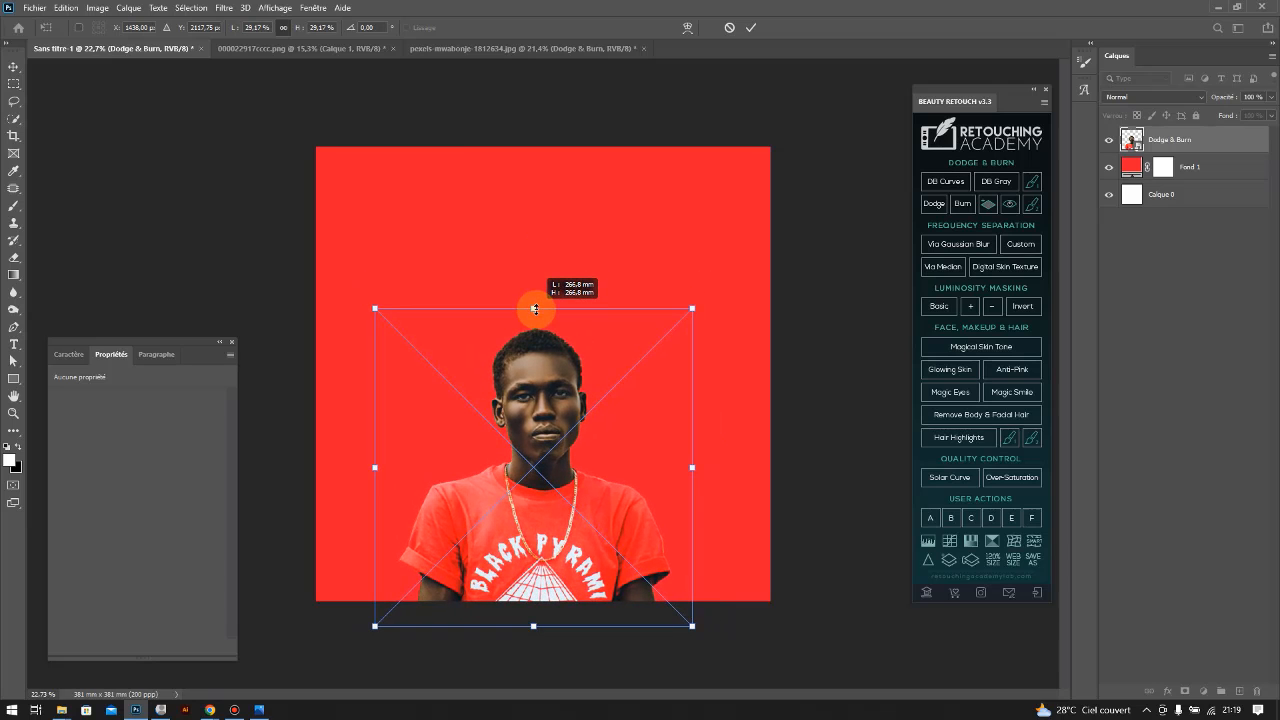
pyautogui.moveTo(531, 449); pyautogui.dragTo(533, 380)
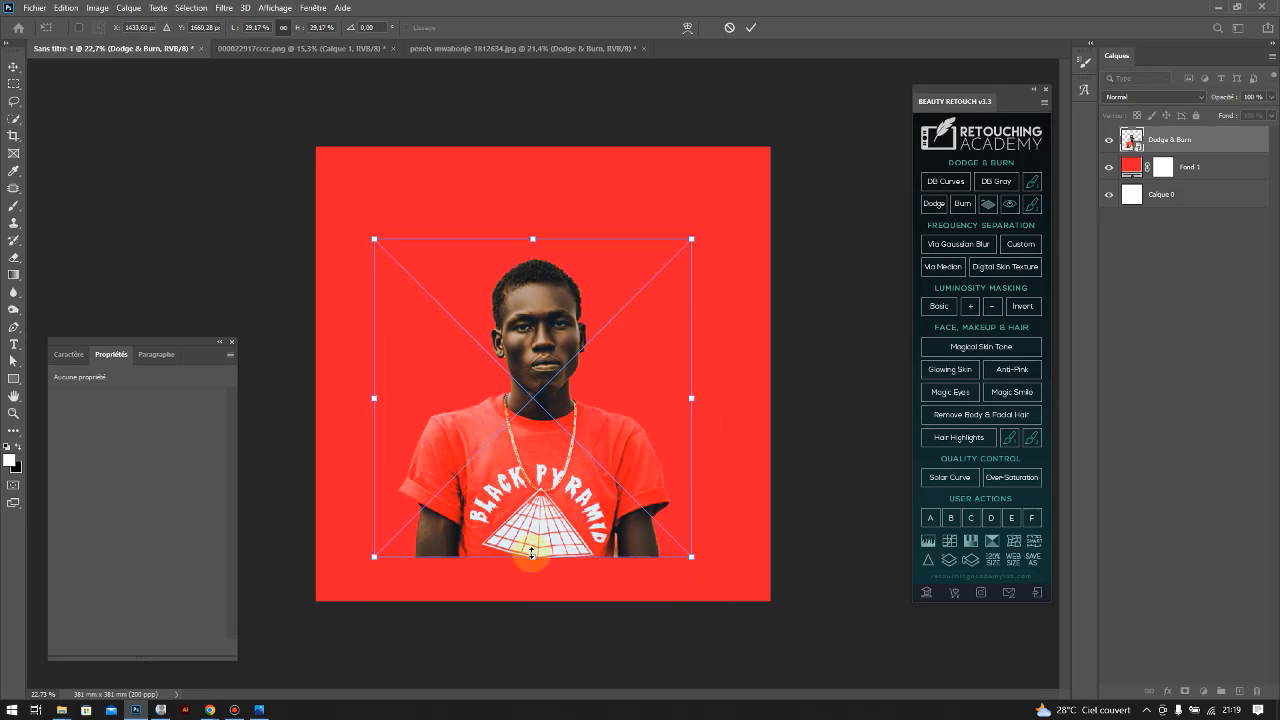
pyautogui.moveTo(532, 553); pyautogui.dragTo(533, 606)
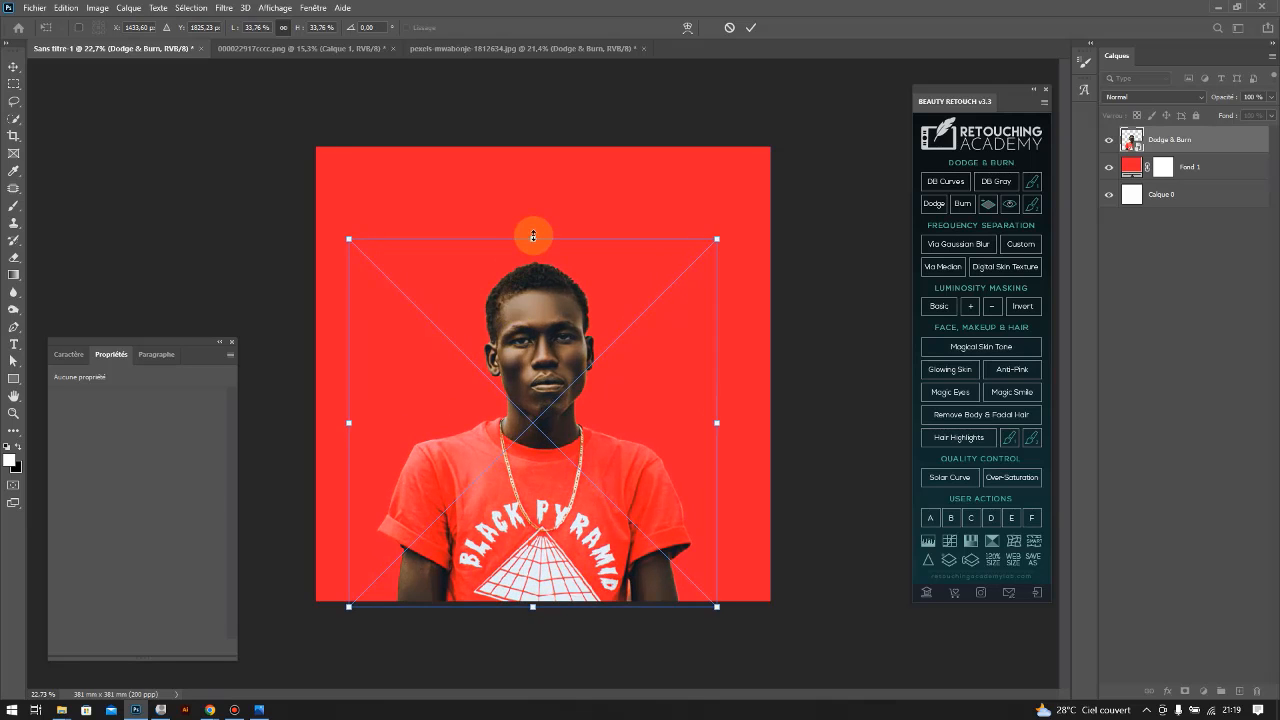
pyautogui.moveTo(533, 236); pyautogui.dragTo(531, 131)
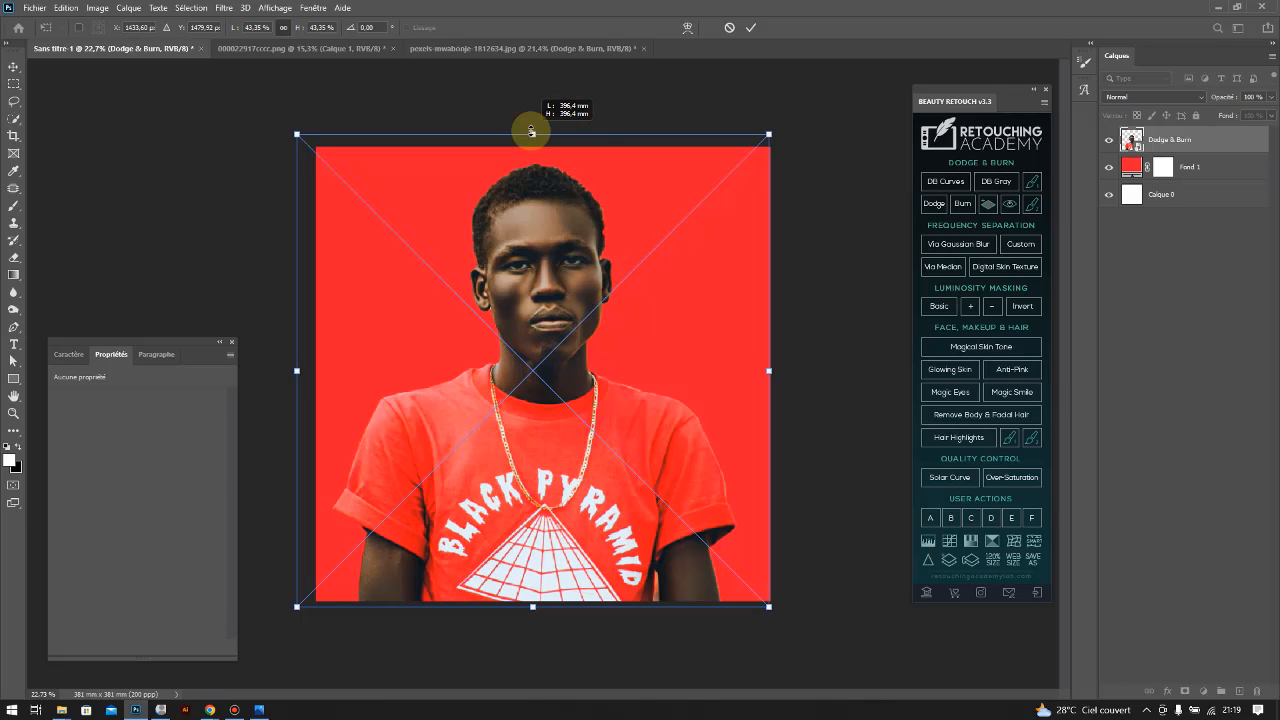
pyautogui.moveTo(531, 131); pyautogui.dragTo(531, 290)
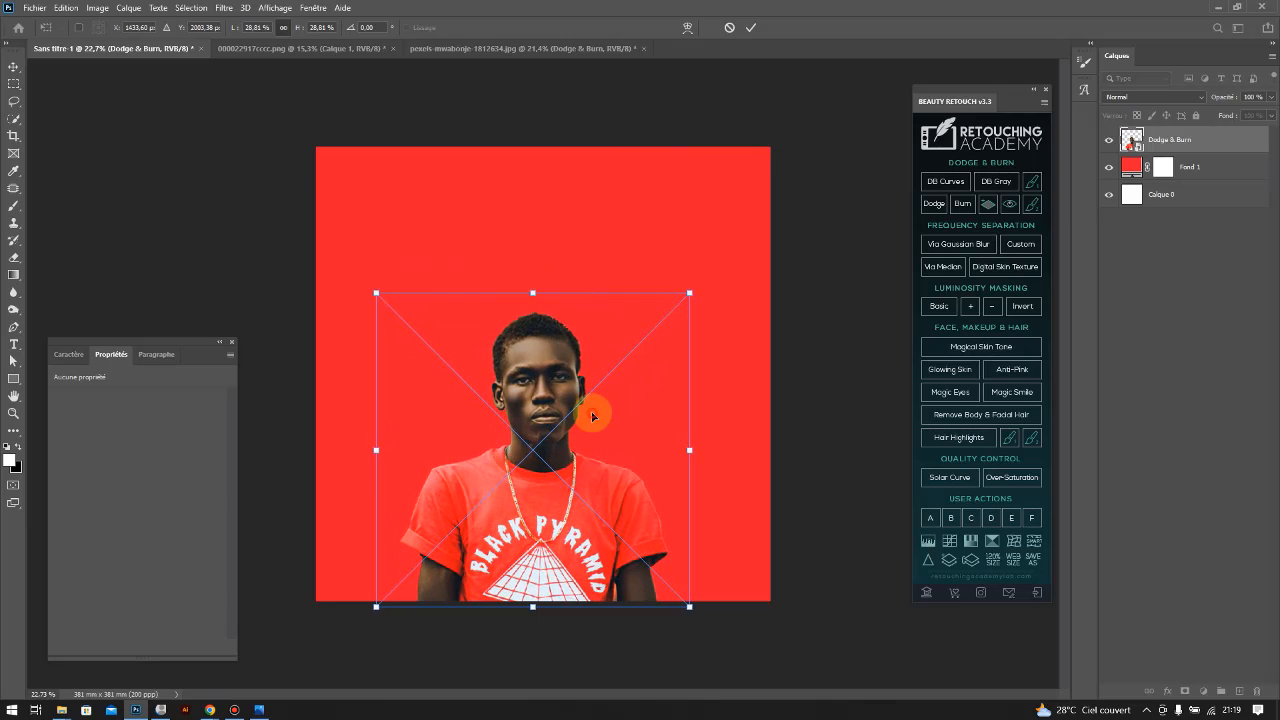
pyautogui.doubleClick(591, 409)
# Try enlarging the portrait to about 42.7% so it fills the canvas, and undo that resize
pyautogui.hotkey('ctrl', 't')
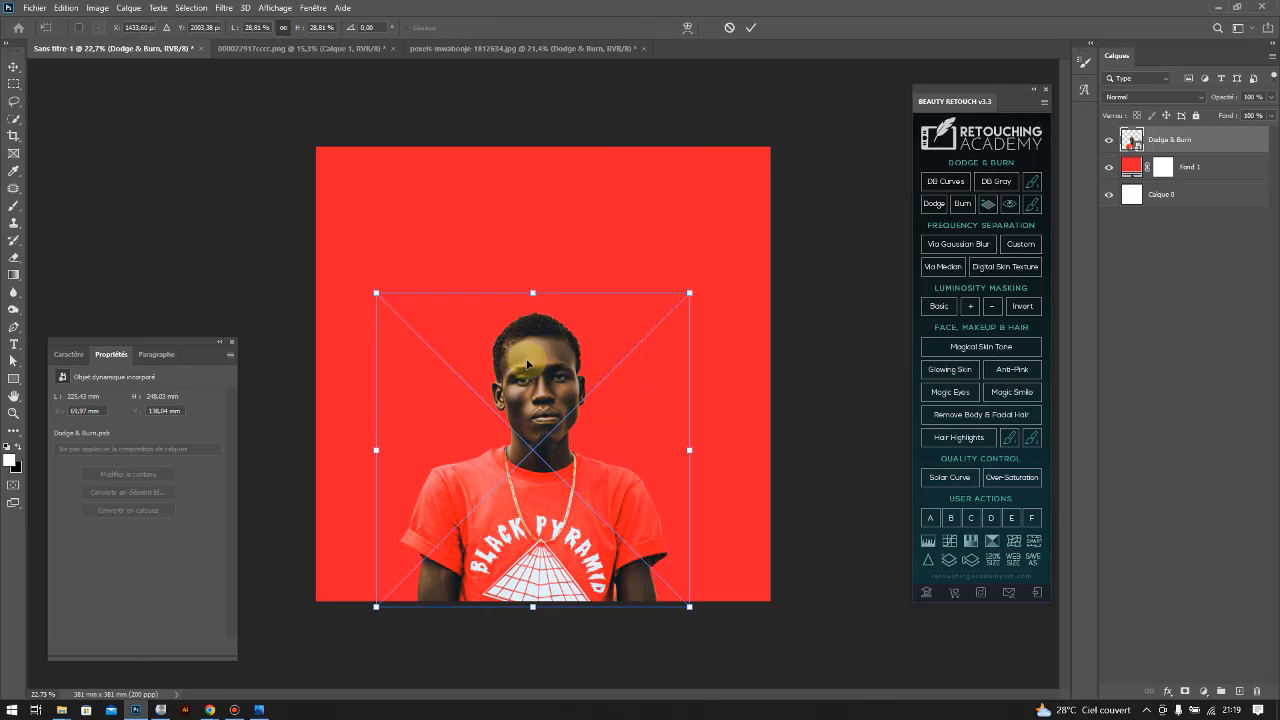
pyautogui.moveTo(531, 293); pyautogui.dragTo(531, 143)
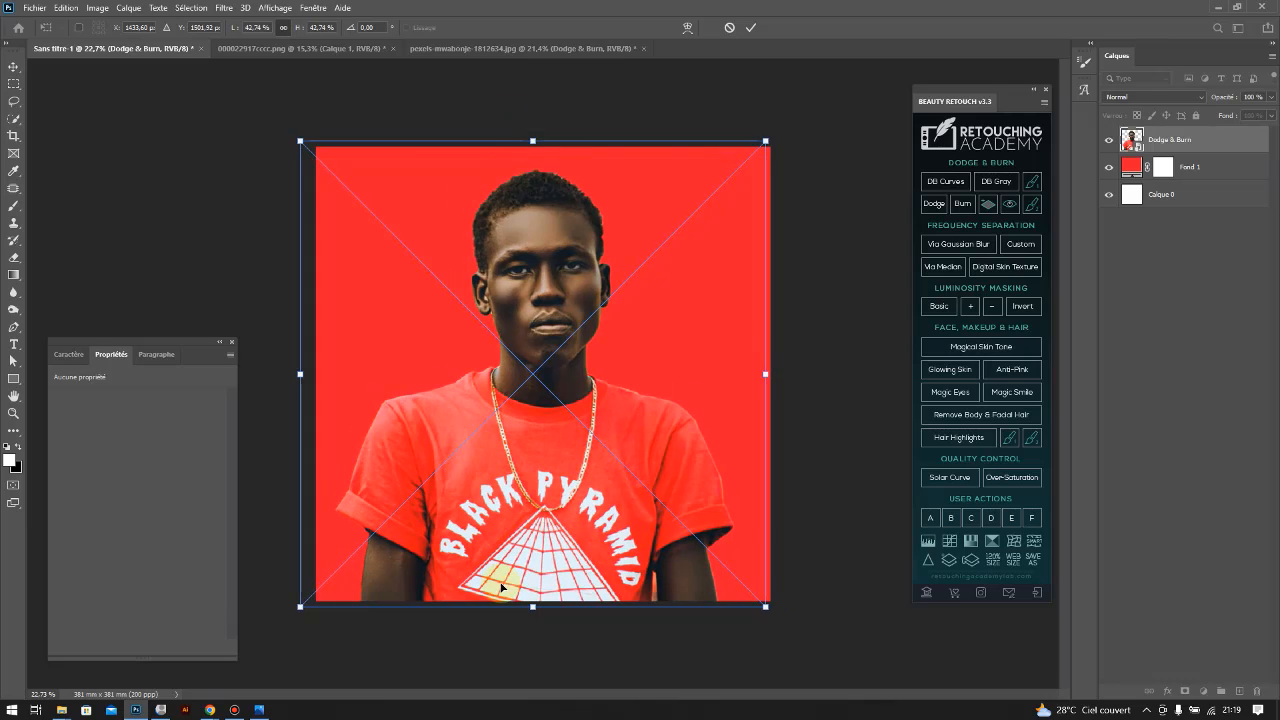
pyautogui.doubleClick(530, 486)
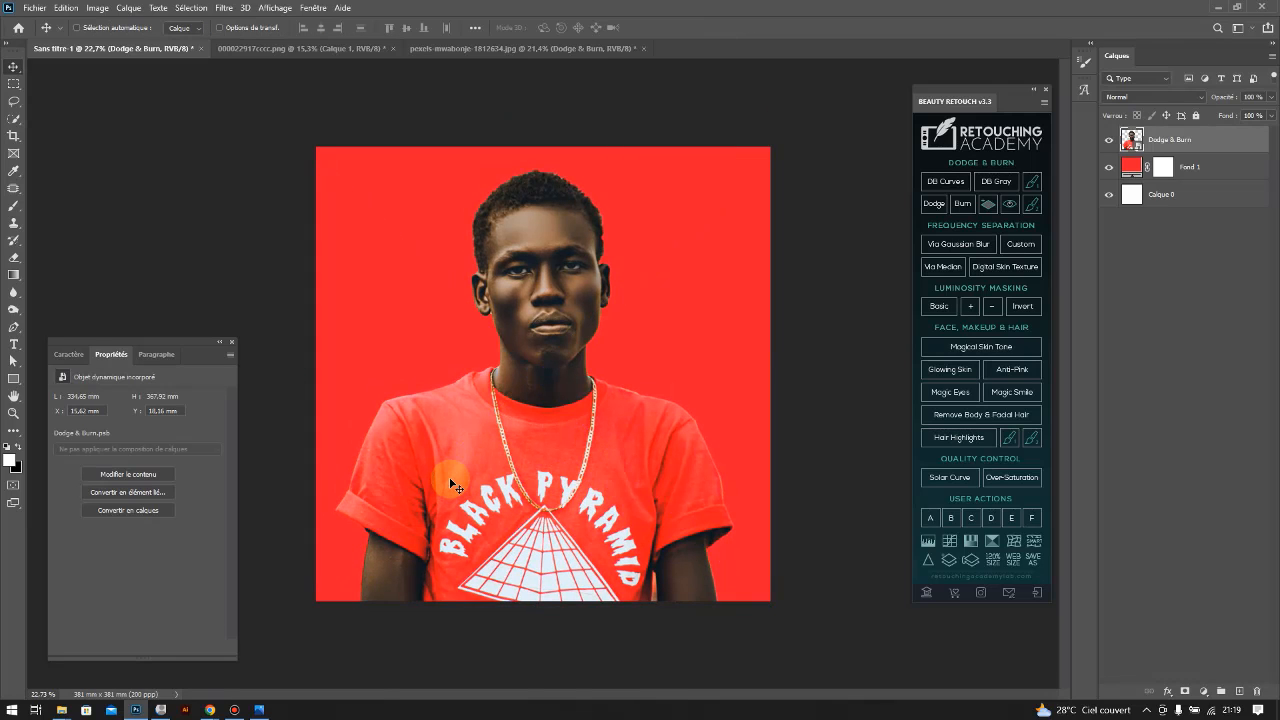
pyautogui.hotkey('ctrl', 'z')
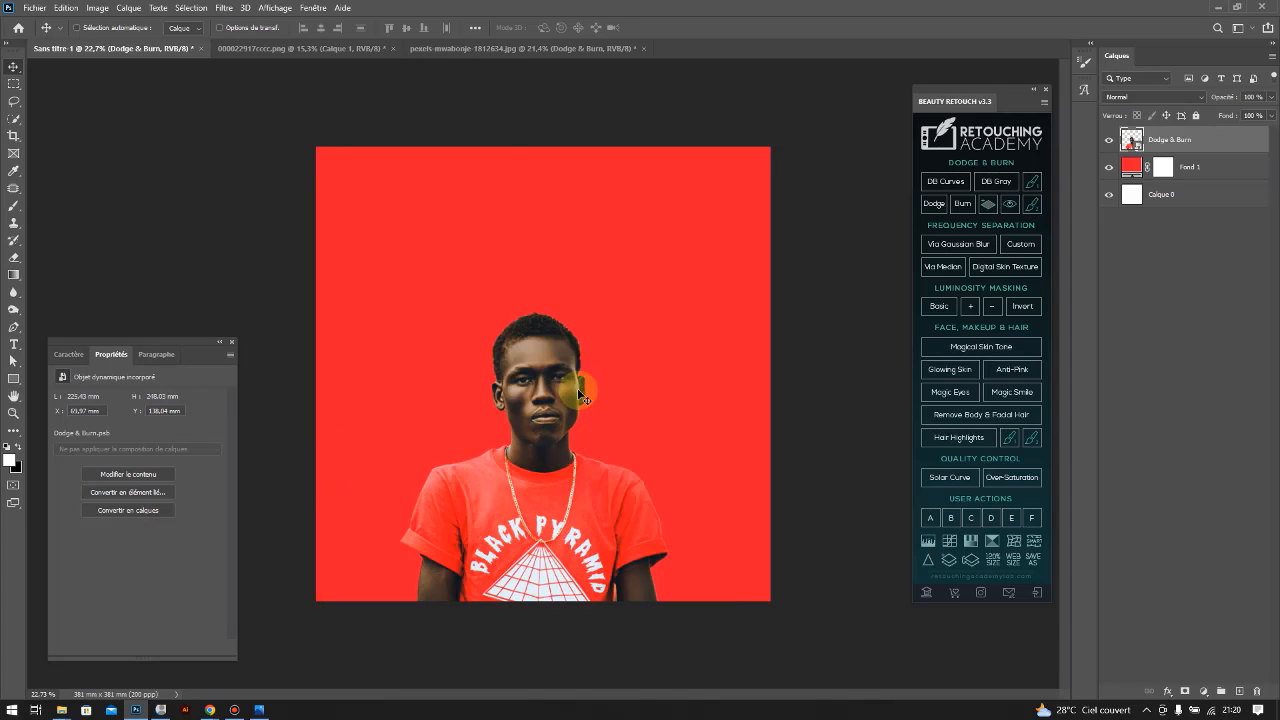
pyautogui.moveTo(63, 710)
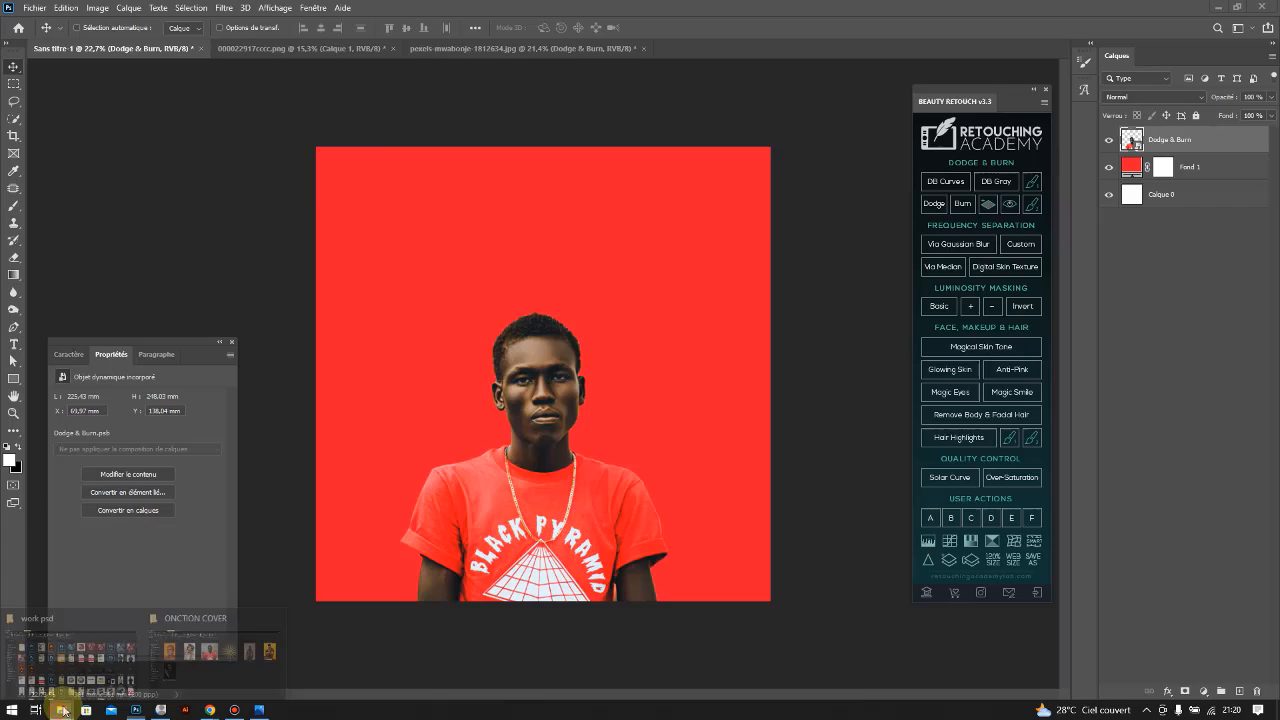
pyautogui.click(213, 648)
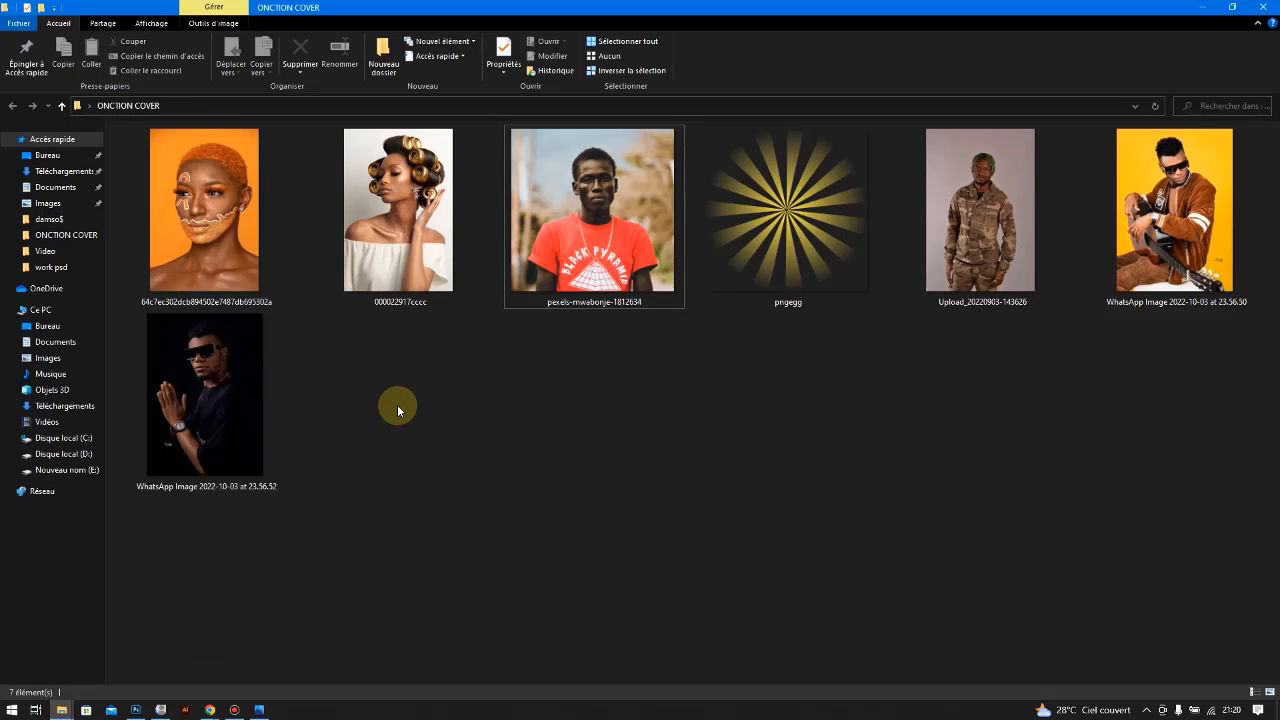
pyautogui.click(966, 231)
pyautogui.doubleClick(947, 168)
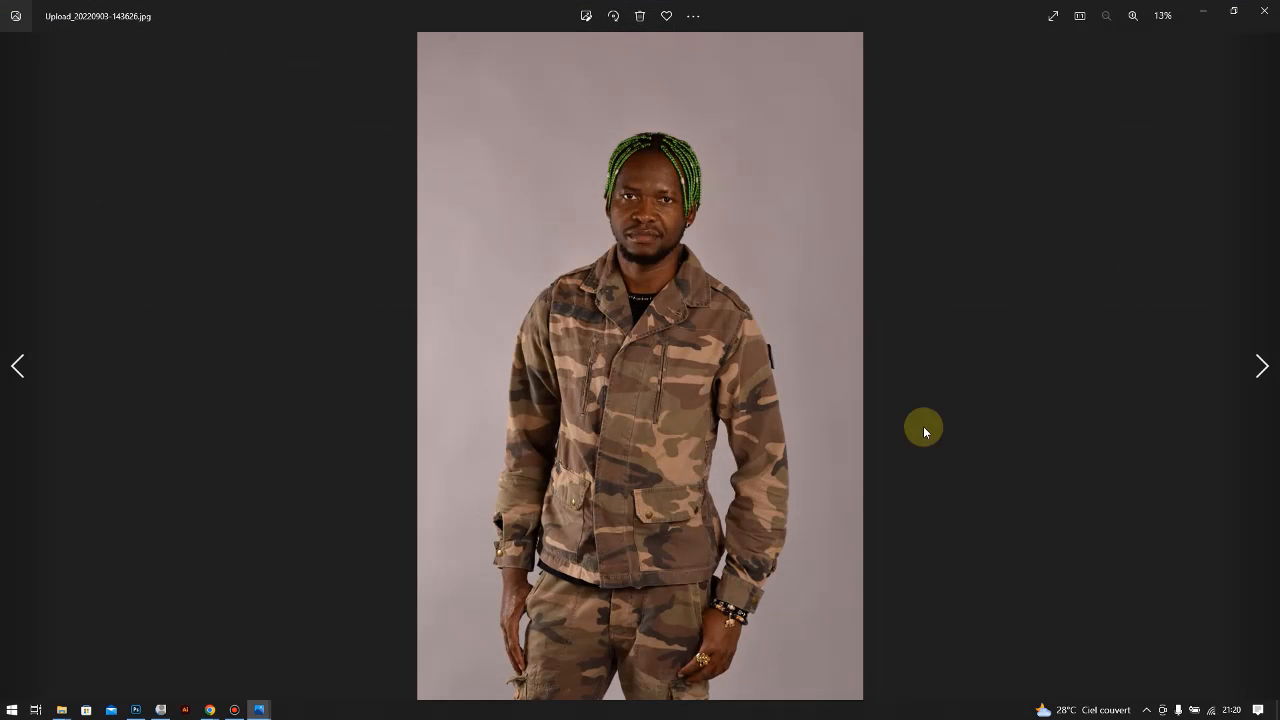
pyautogui.click(1272, 7)
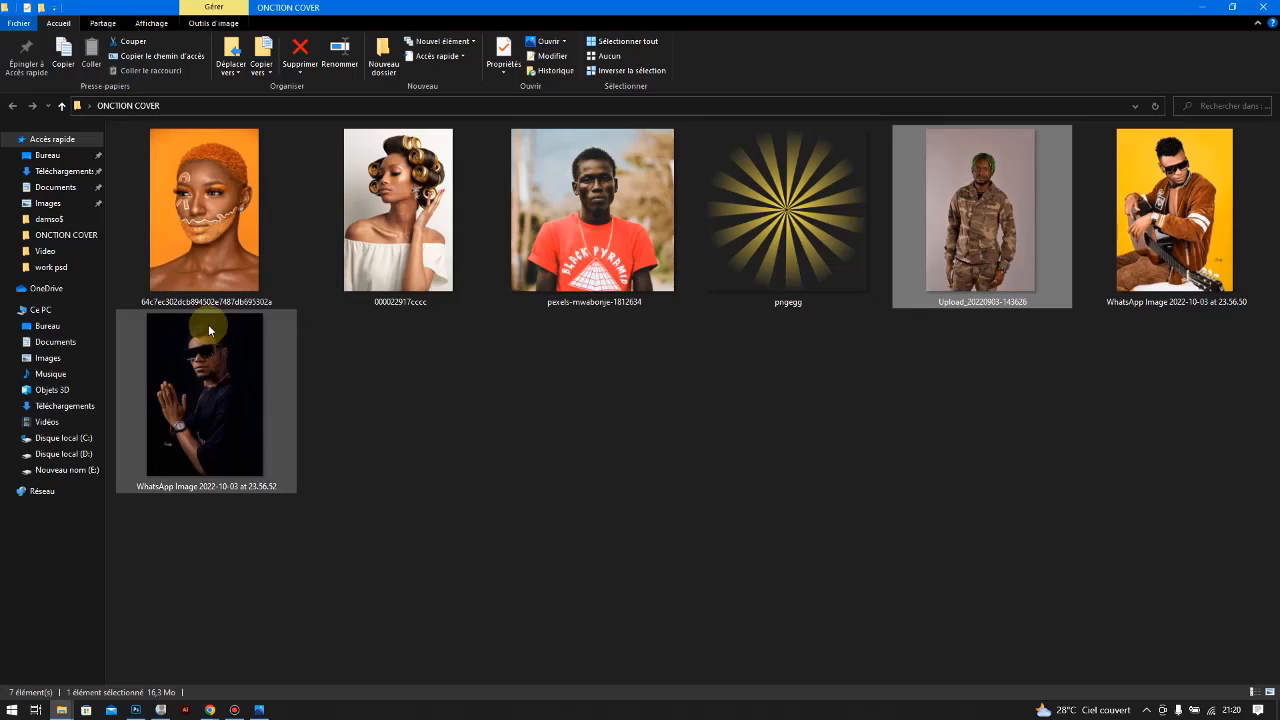
pyautogui.click(136, 709)
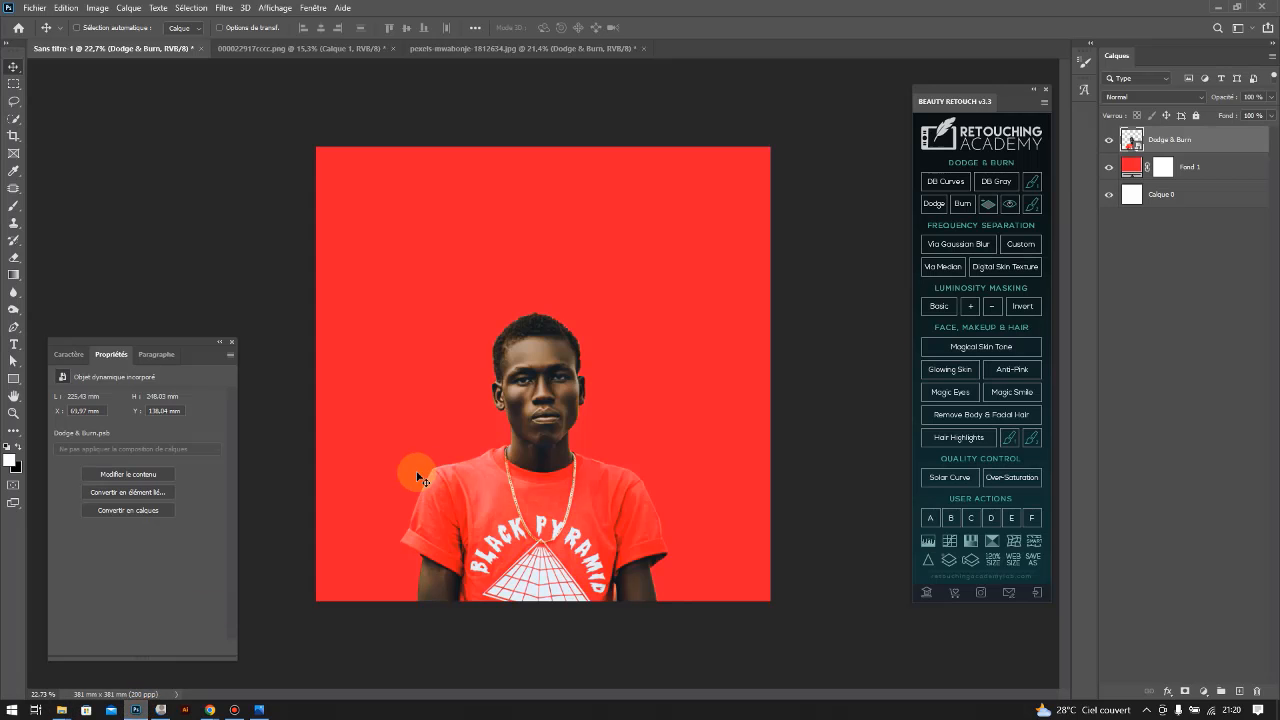
pyautogui.moveTo(528, 457); pyautogui.dragTo(542, 480)
pyautogui.click(643, 284)
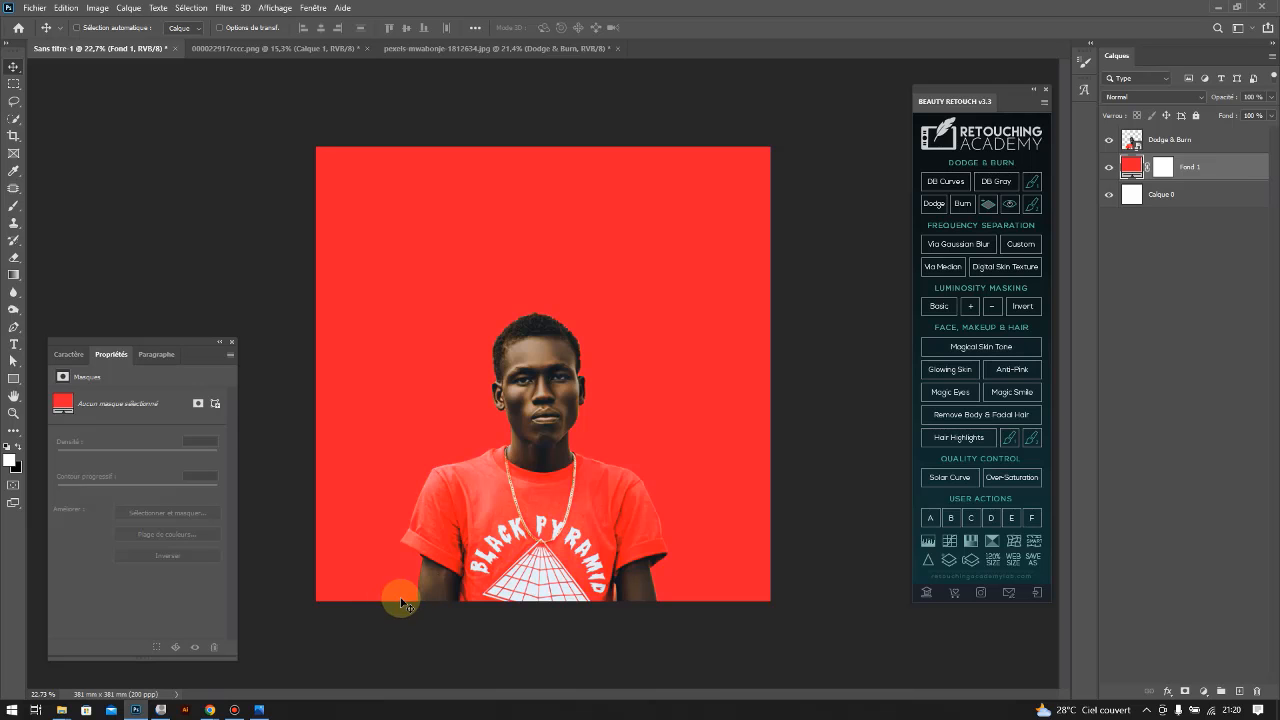
# Create a new text document on the Windows desktop and open it in Notepad
pyautogui.click(1276, 710)
pyautogui.rightClick(682, 324)
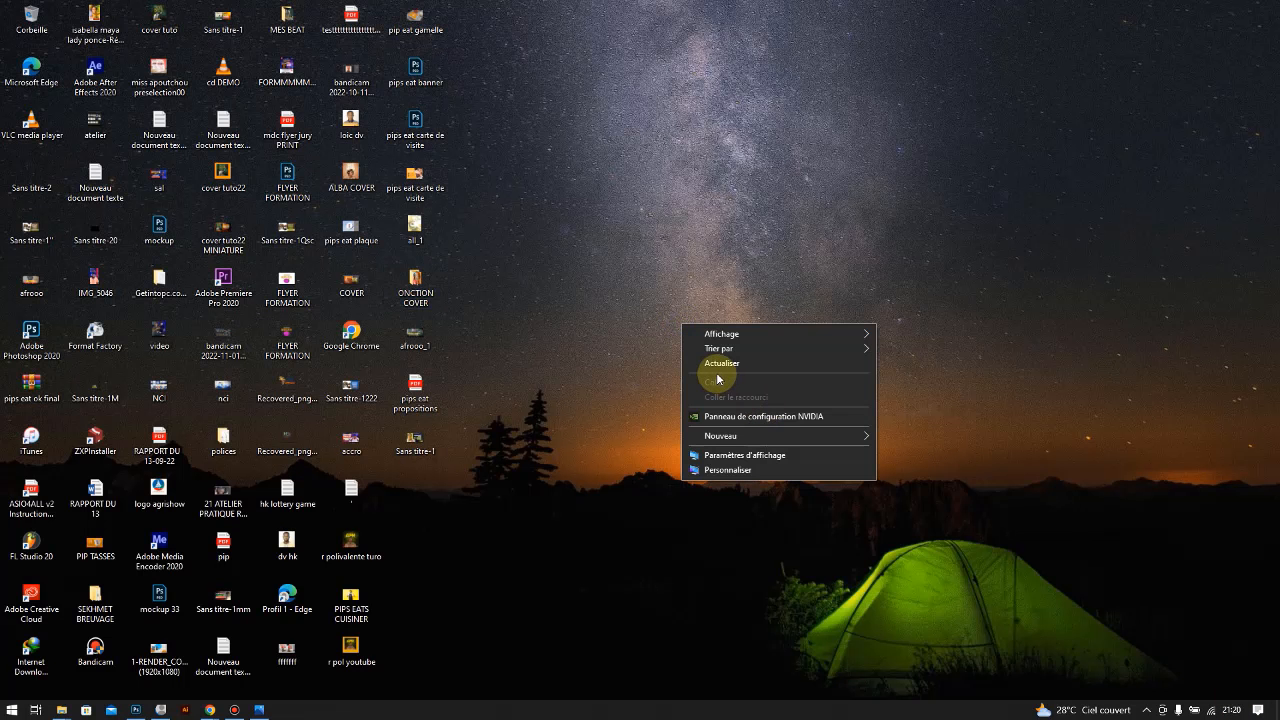
pyautogui.moveTo(720, 436)
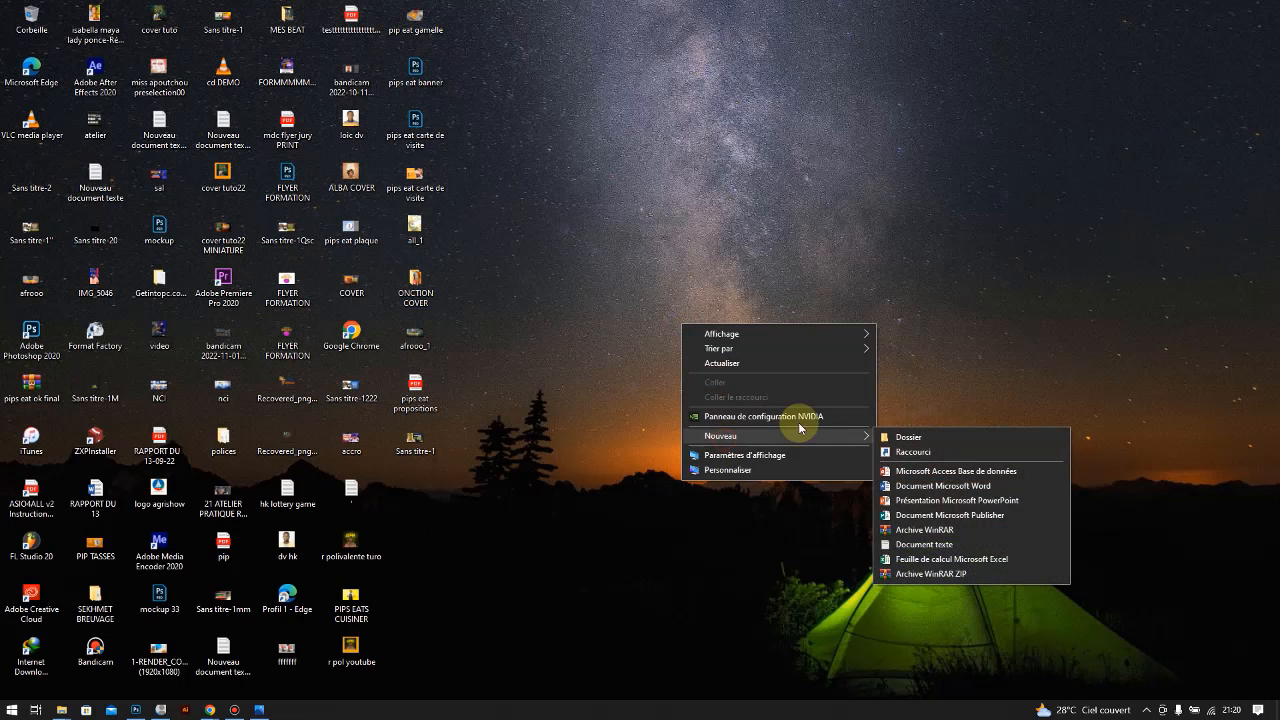
pyautogui.click(916, 548)
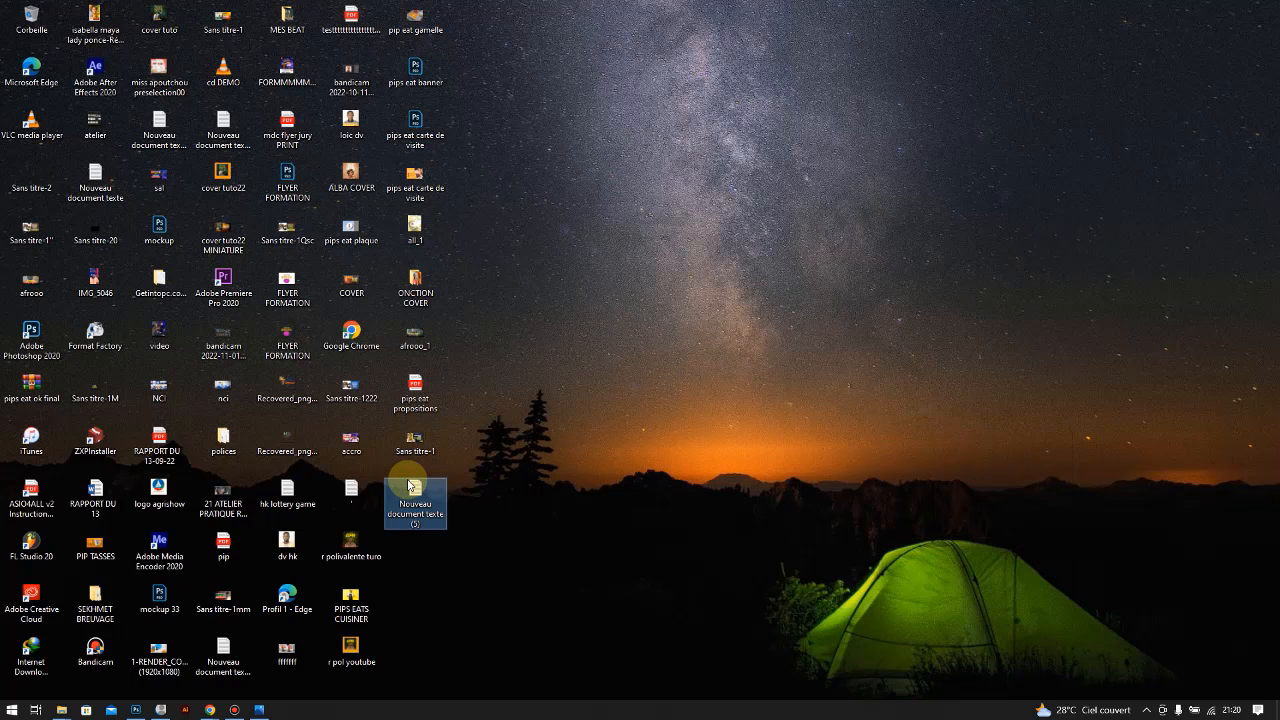
pyautogui.doubleClick(413, 488)
# Write the cover details on two lines: "titre ghetto" and "artiste : pyral"
pyautogui.write('tit')
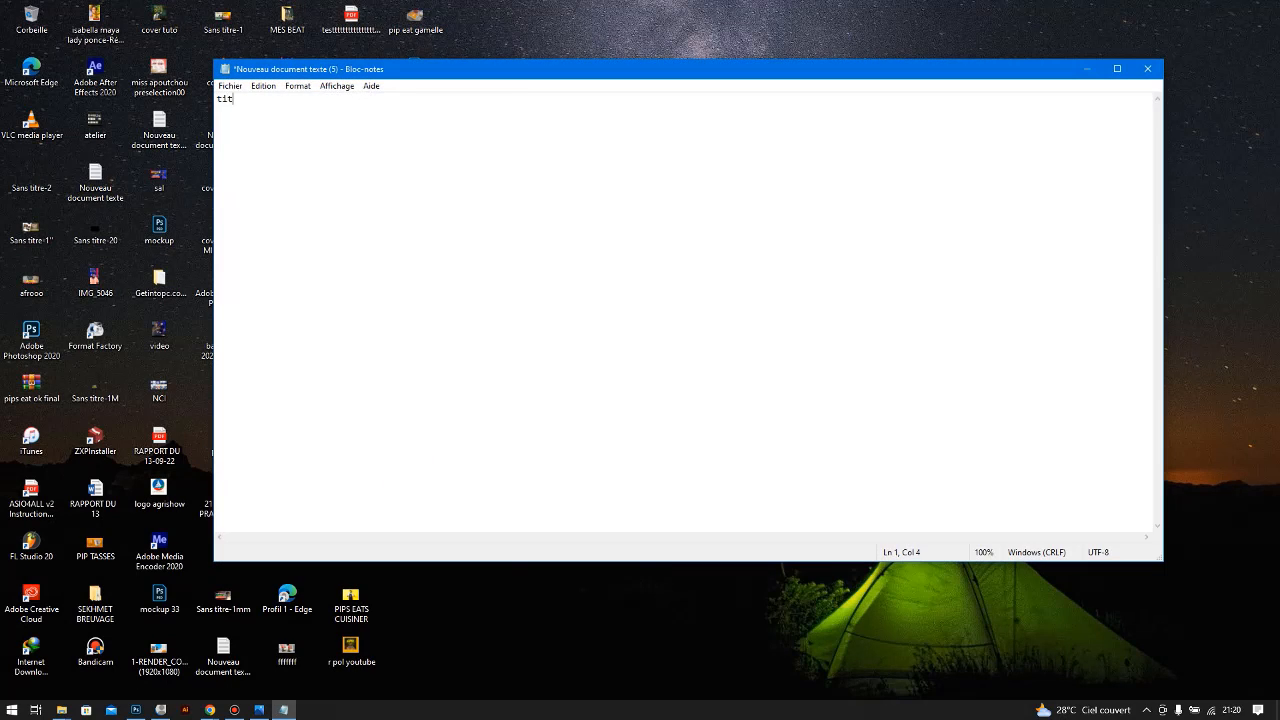
pyautogui.write('re ghet')
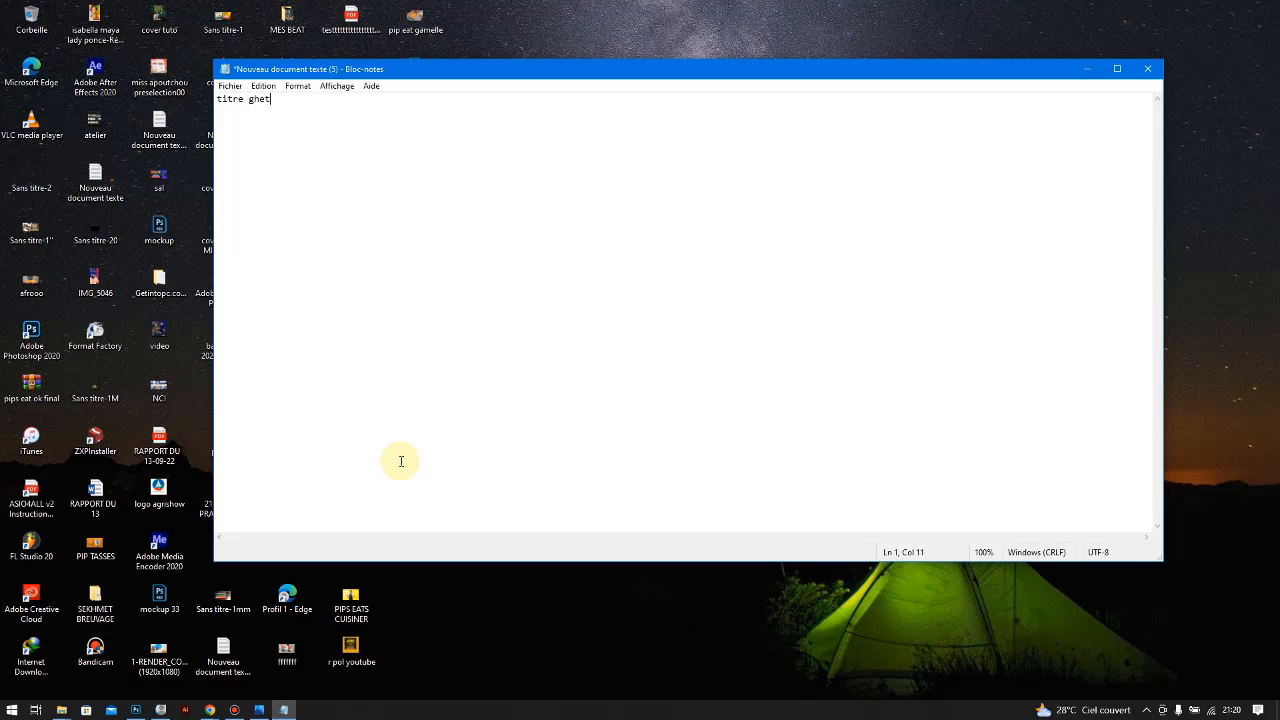
pyautogui.write('to art')
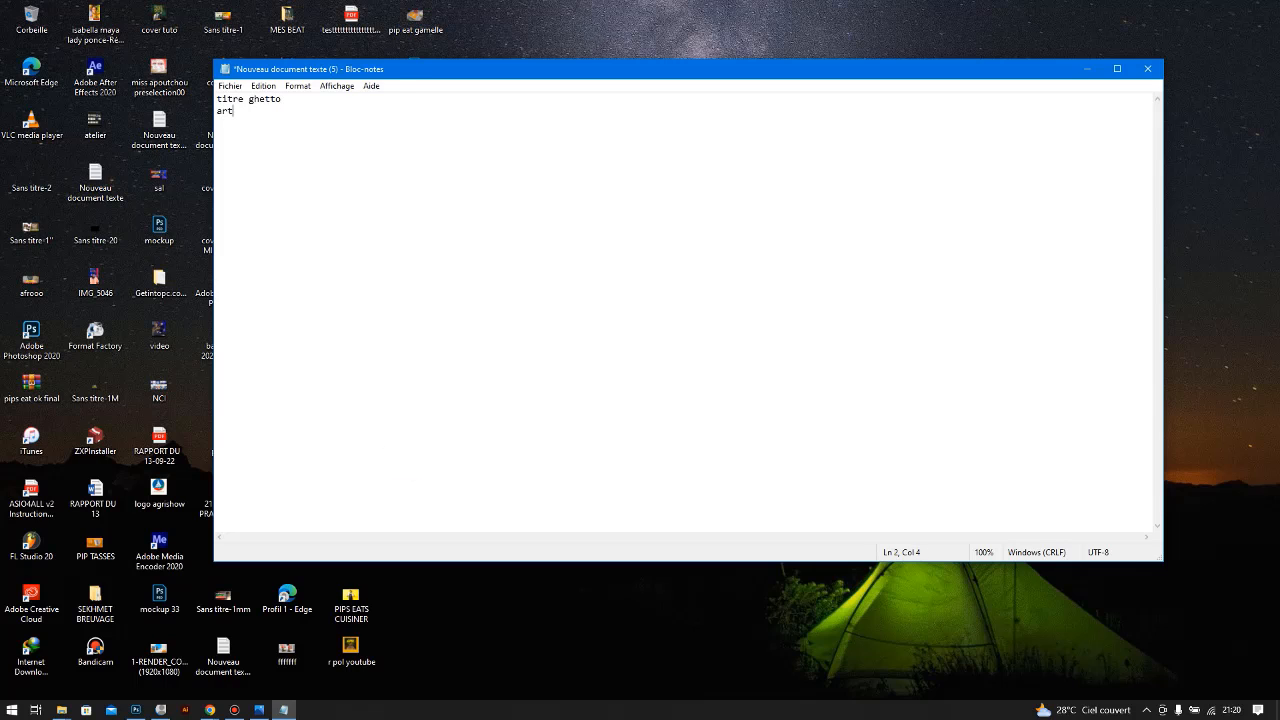
pyautogui.write('iste ')
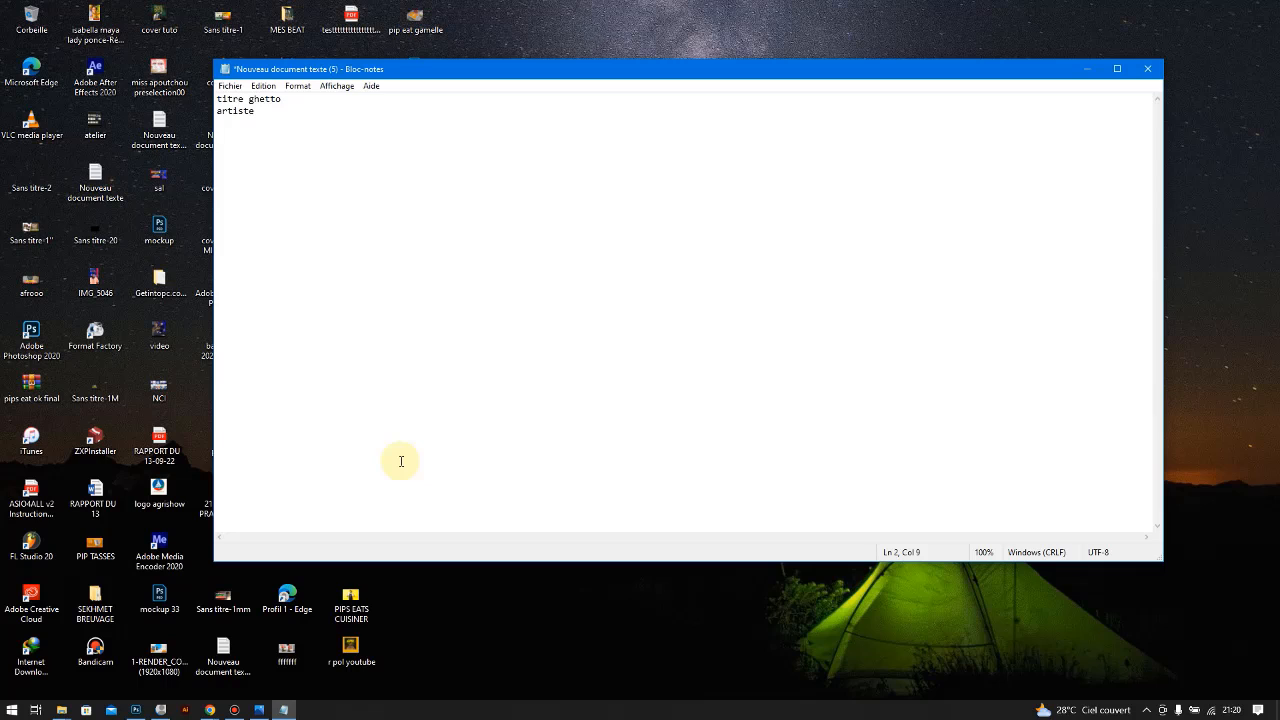
pyautogui.write(': pyral')
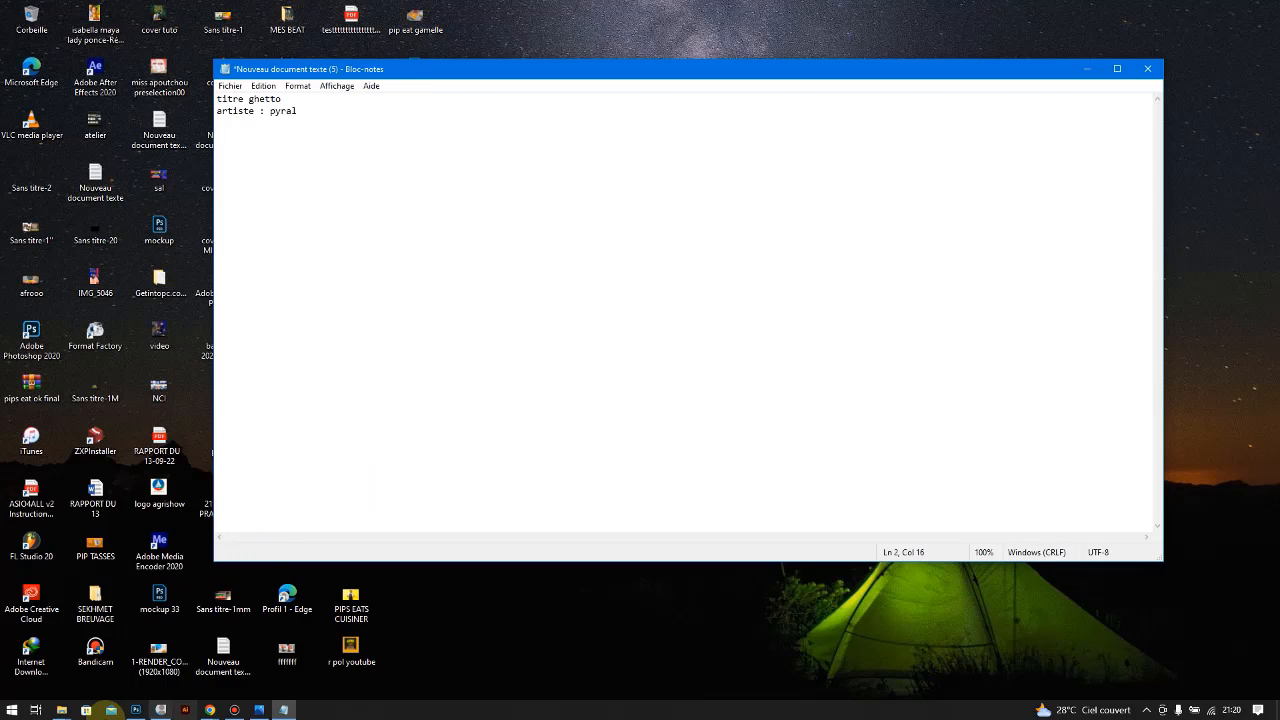
# Check the chat messages of the Google Meet call in Chrome and minimise the browser window
pyautogui.click(209, 708)
pyautogui.click(201, 683)
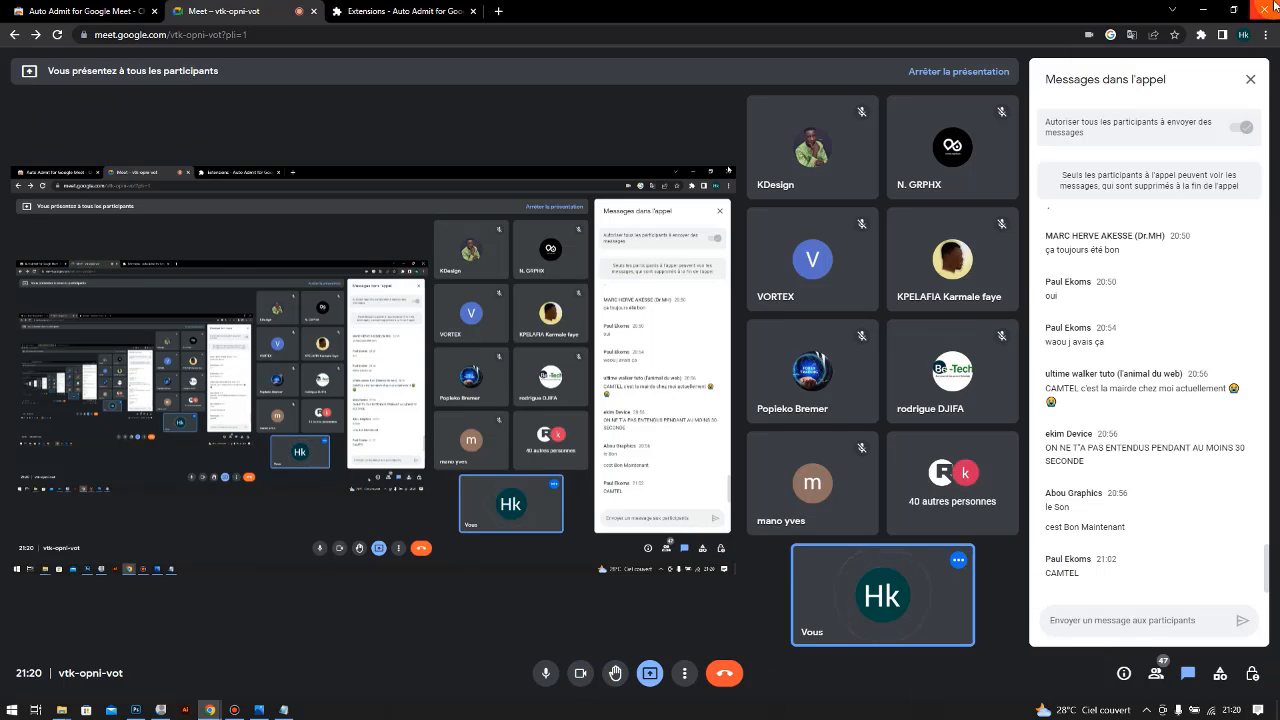
pyautogui.click(1175, 9)
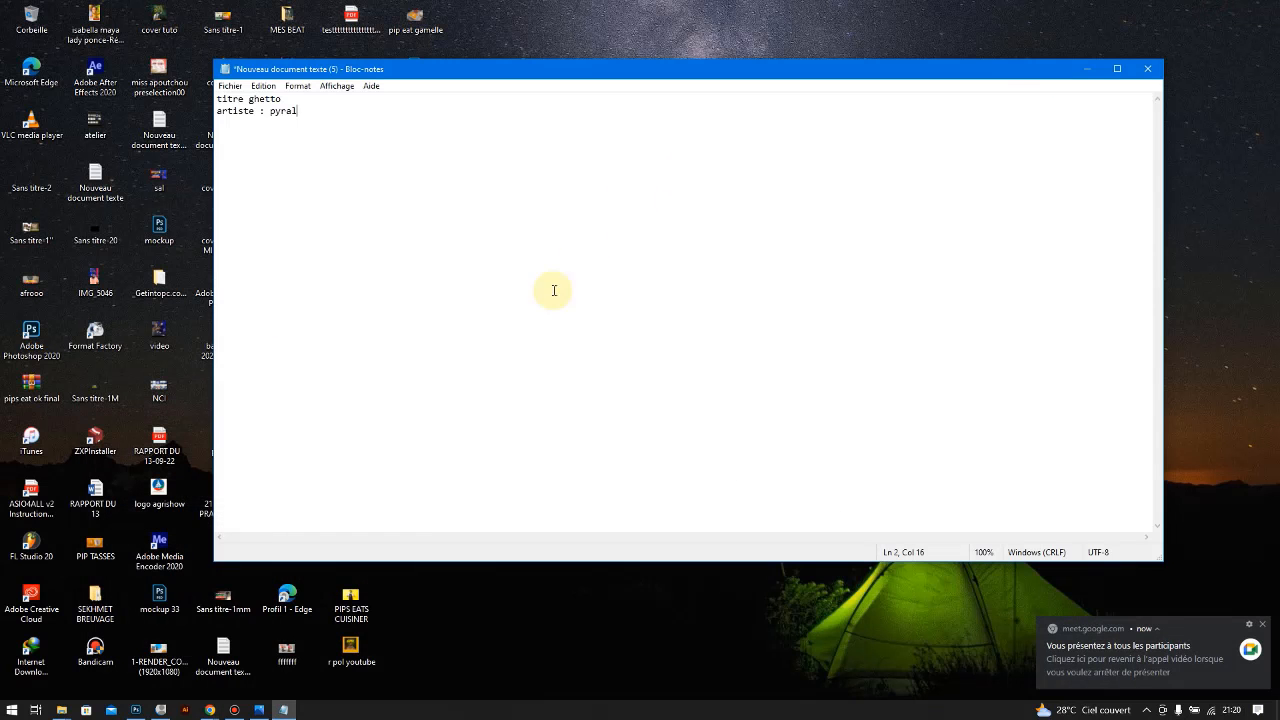
# Switch back to Photoshop and select the portrait's Dodge & Burn layer
pyautogui.click(137, 710)
pyautogui.click(538, 384)
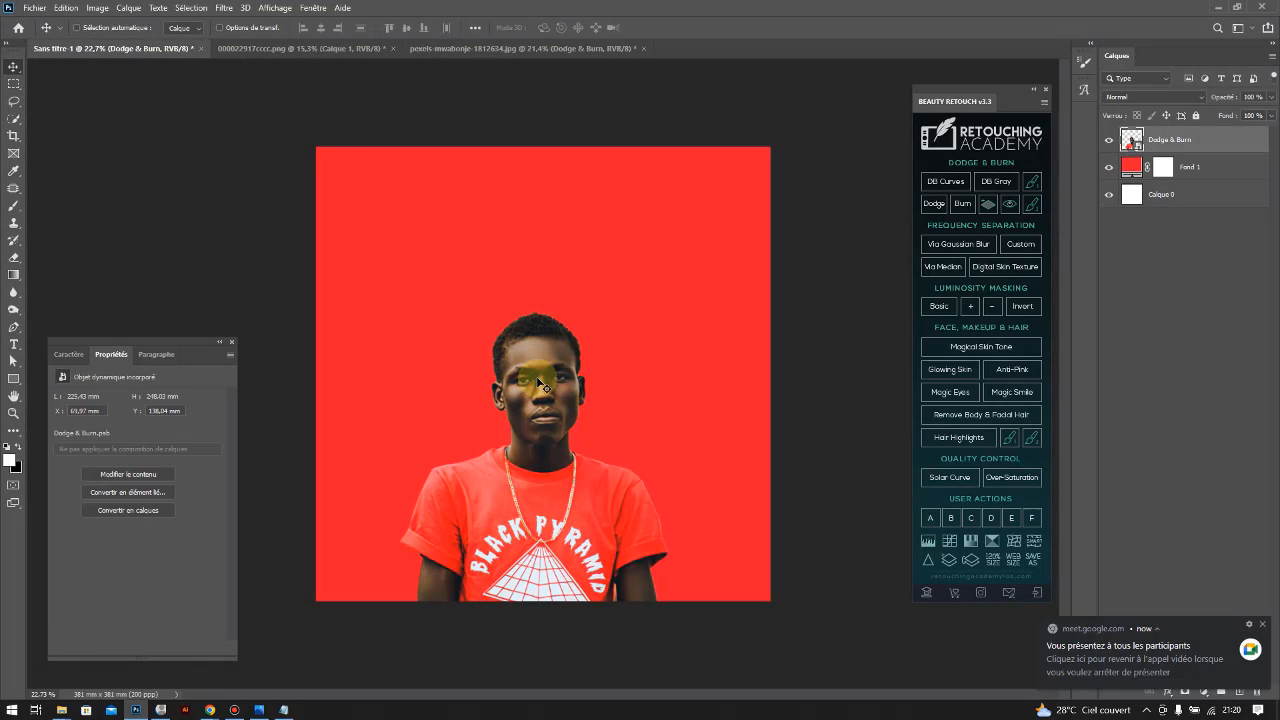
# Move the cut-out portrait slightly left on the canvas, to an X position of about 64 mm
pyautogui.moveTo(541, 378); pyautogui.dragTo(535, 380)
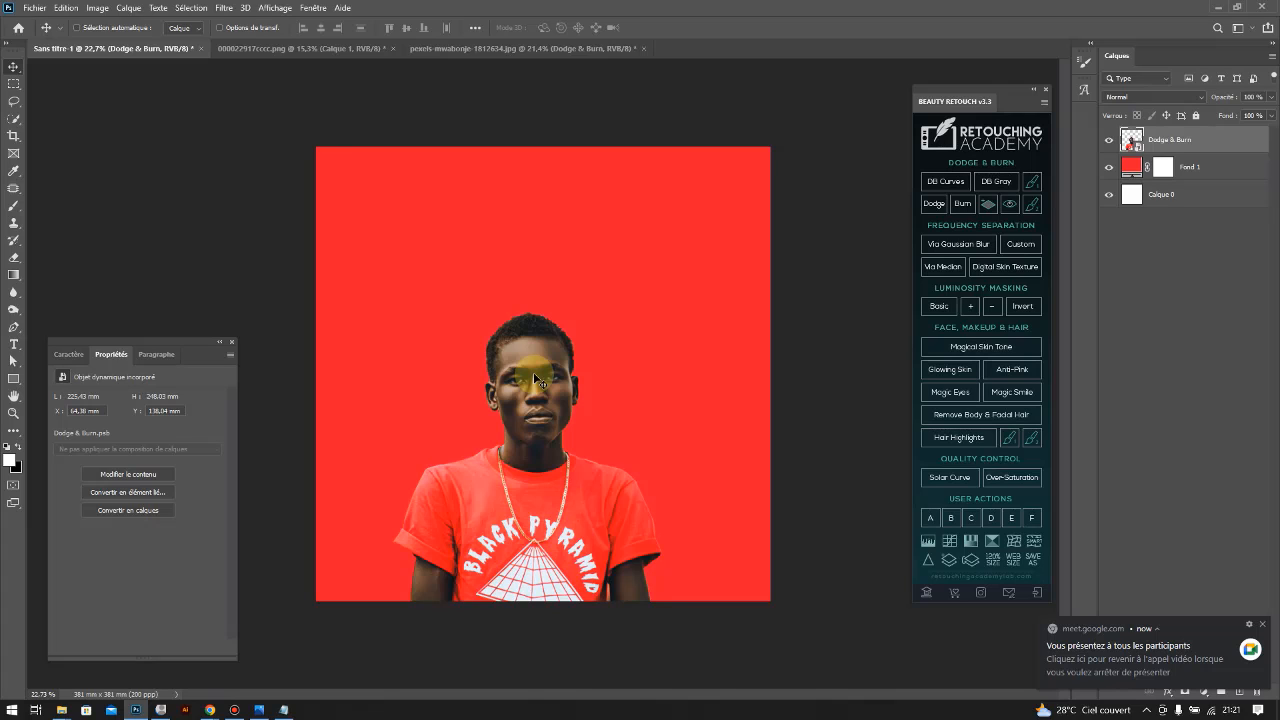
pyautogui.hotkey('ctrl', 't')
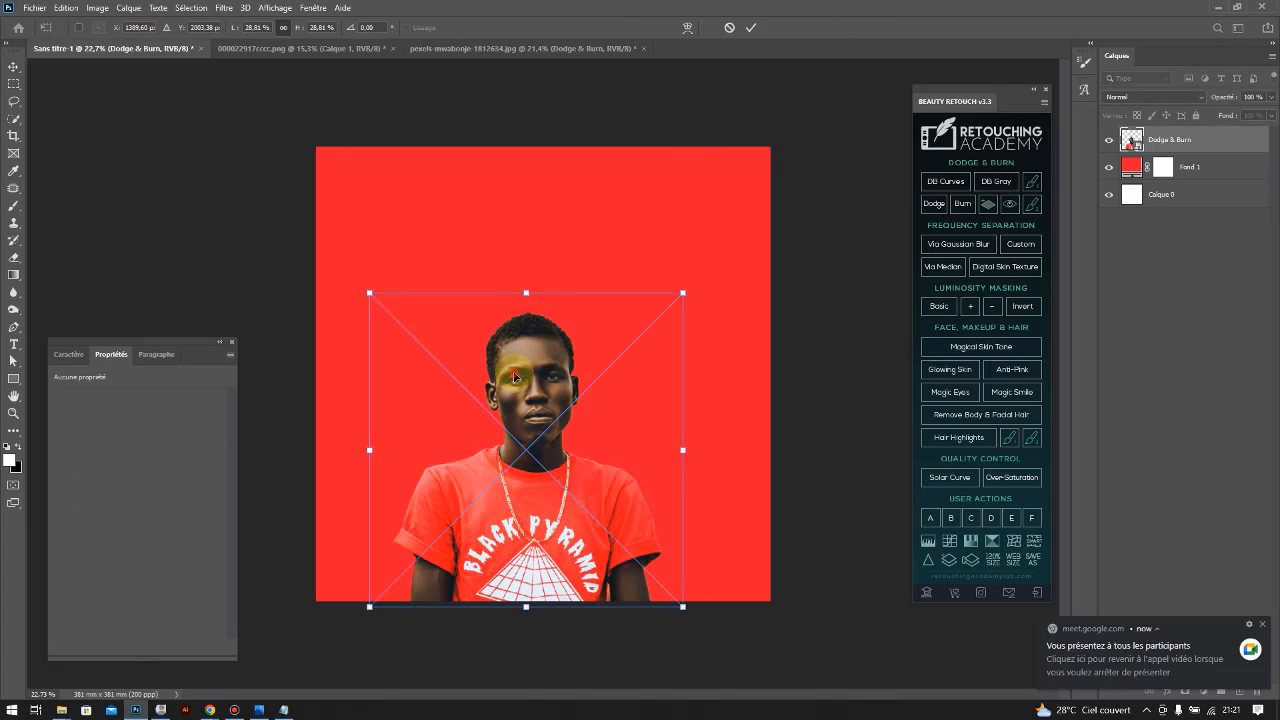
pyautogui.press('Return')
# Switch to Microsoft Edge and search the web for "tras" in a new tab
pyautogui.click(160, 709)
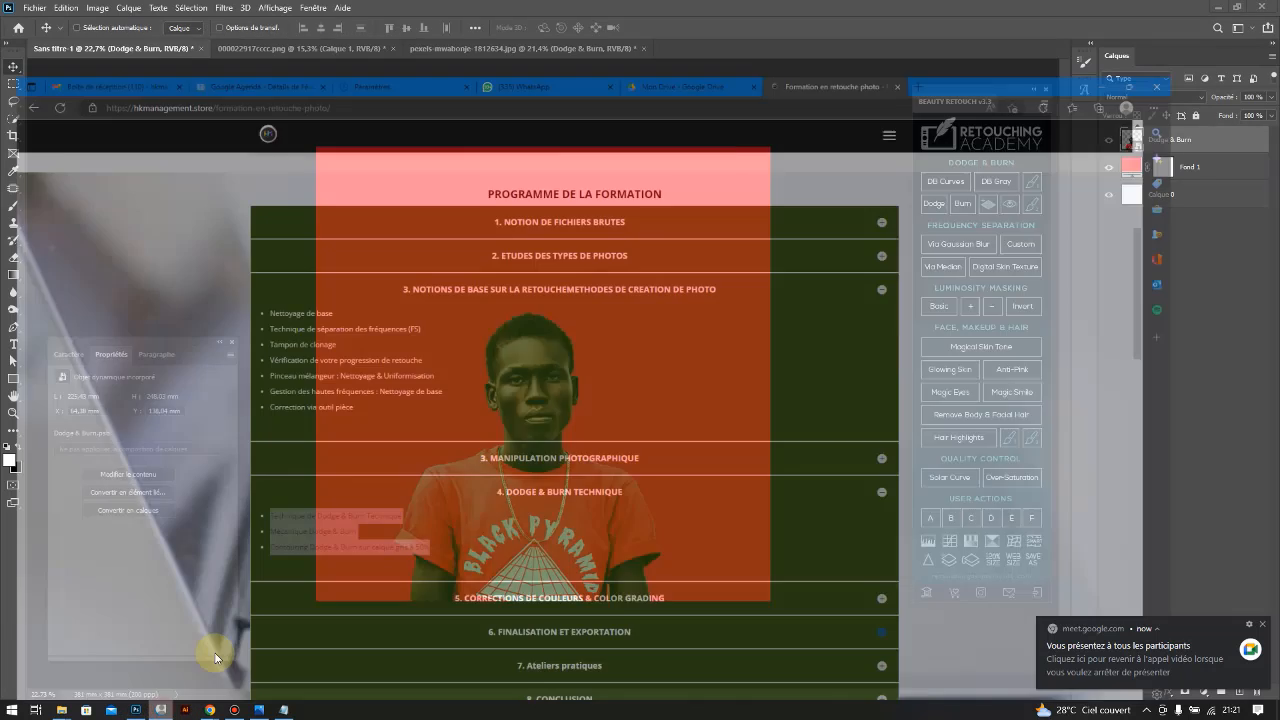
pyautogui.click(990, 12)
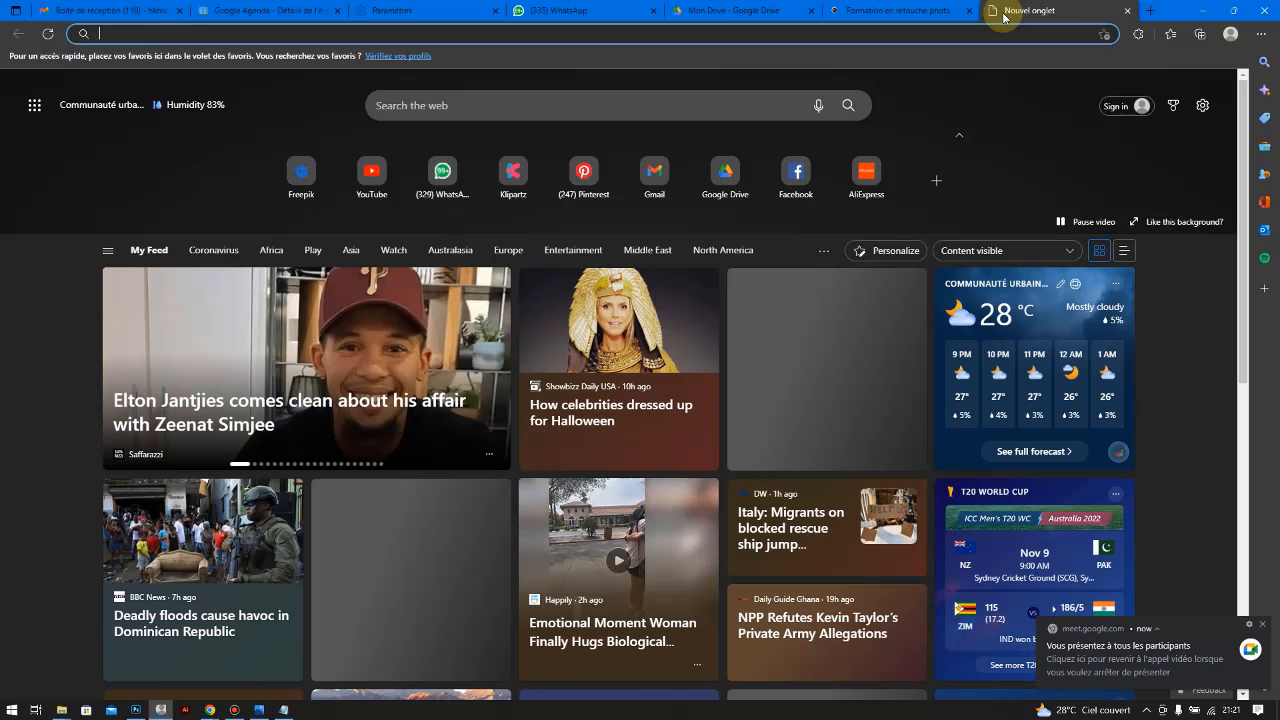
pyautogui.write('tras')
pyautogui.press('Return')
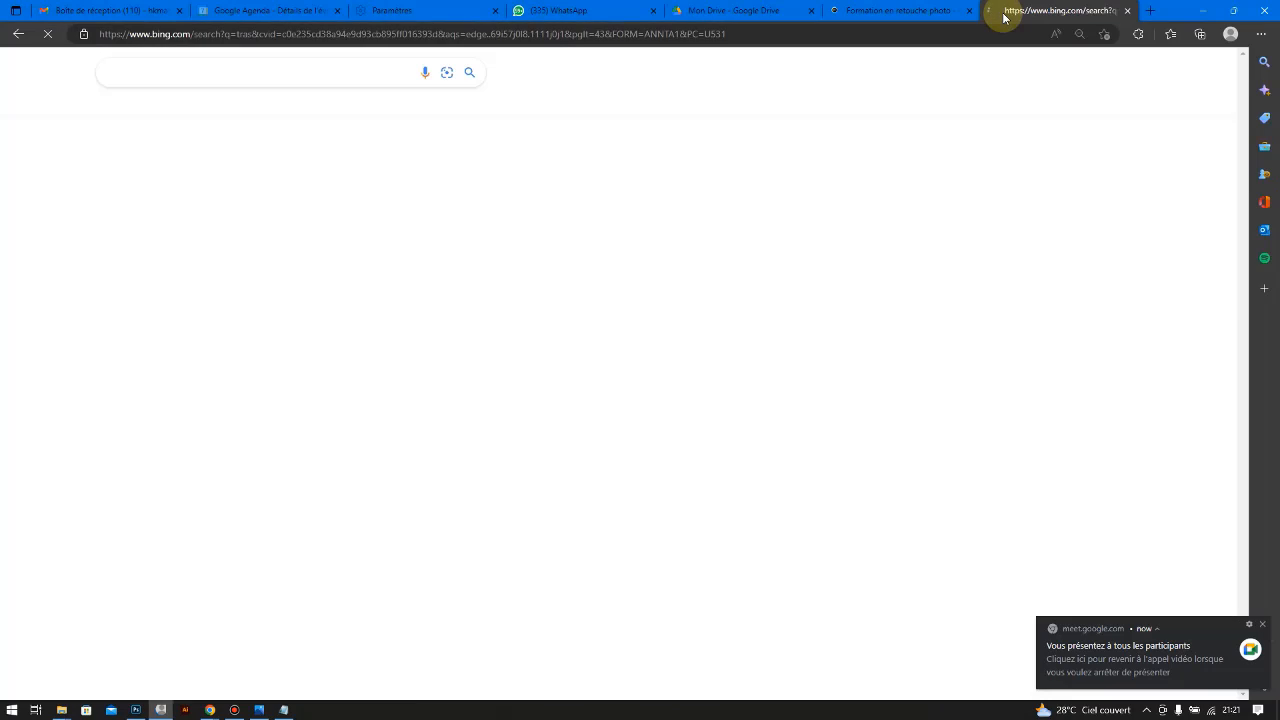
# Set the translator's target language to English and look up the translation of "violence"
pyautogui.click(152, 156)
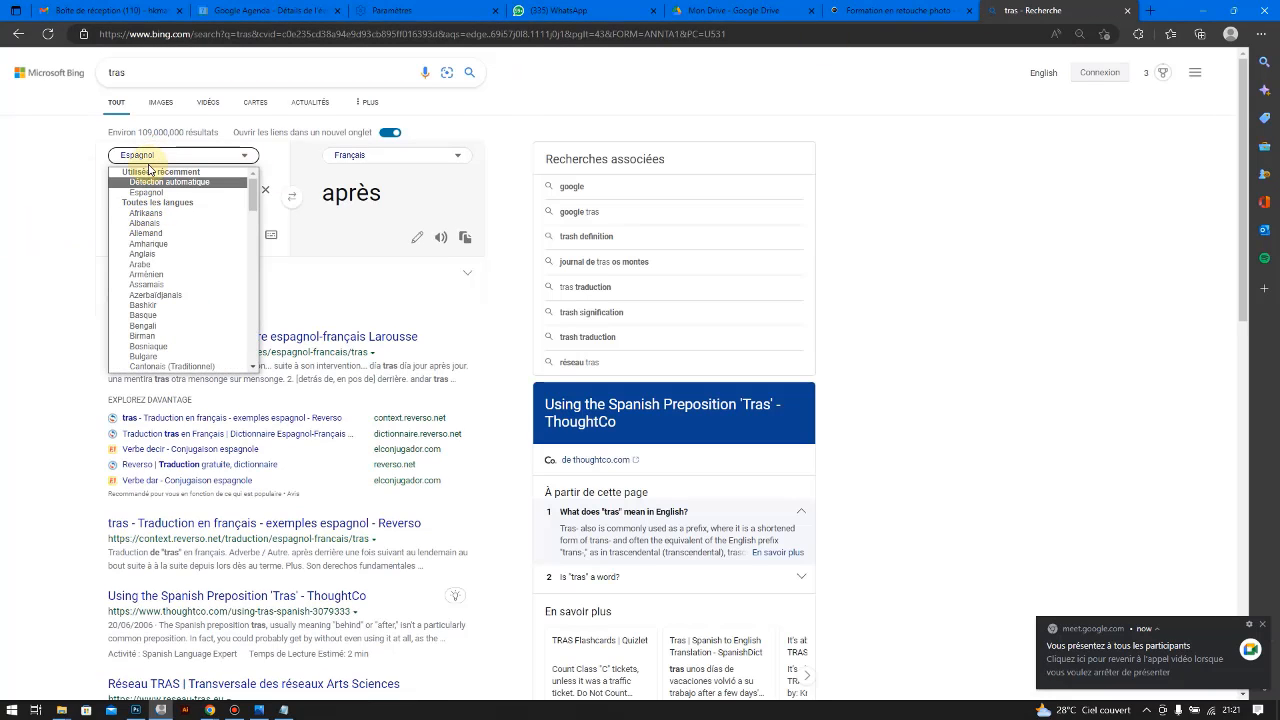
pyautogui.click(340, 157)
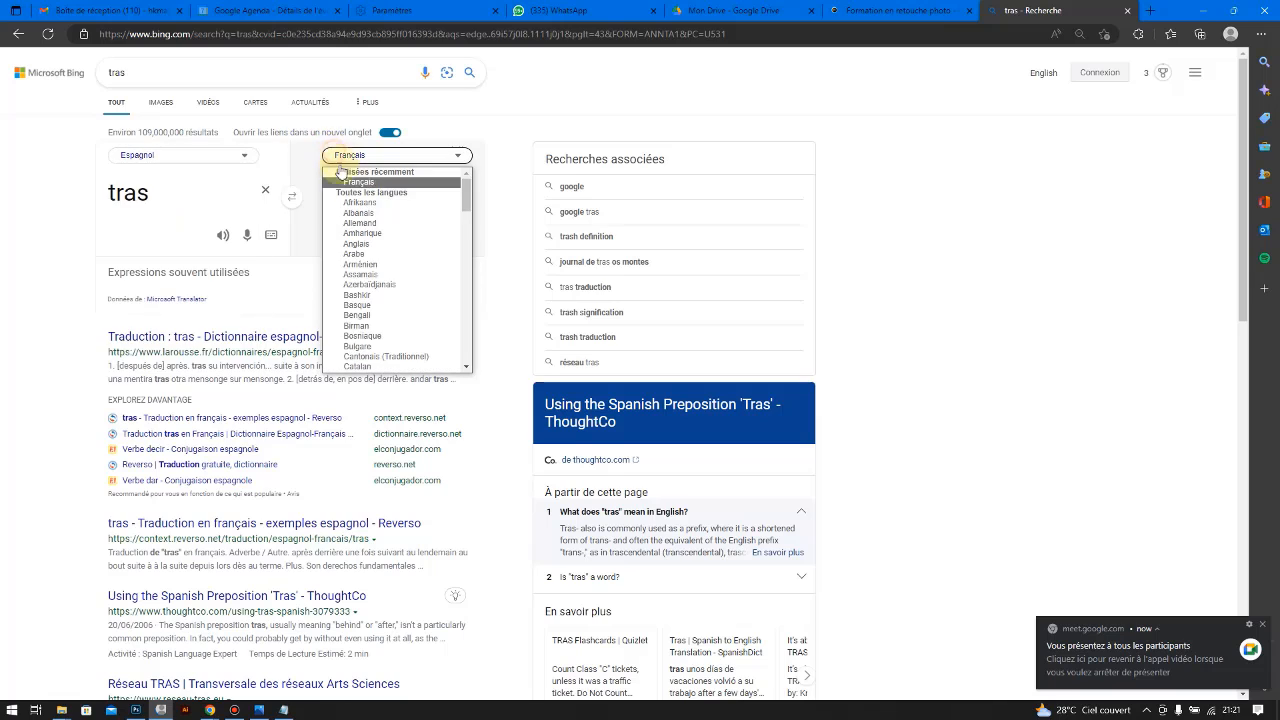
pyautogui.click(356, 243)
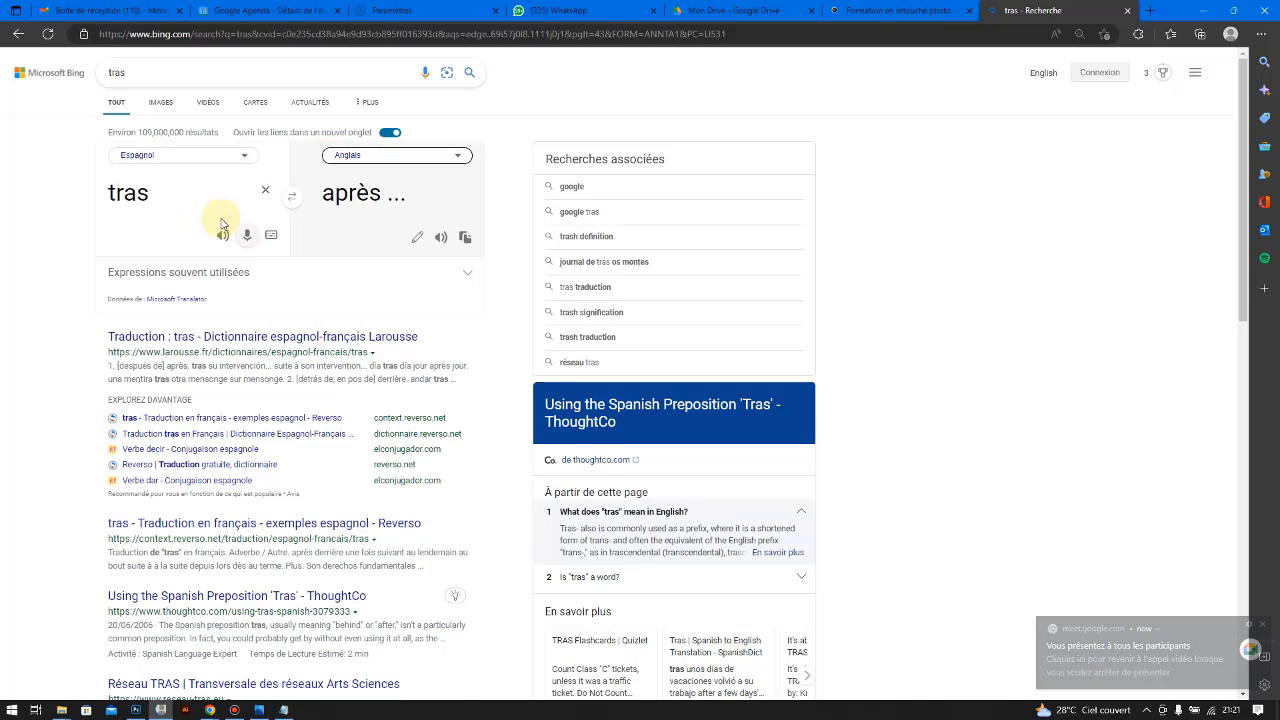
pyautogui.doubleClick(163, 201)
pyautogui.write('violence')
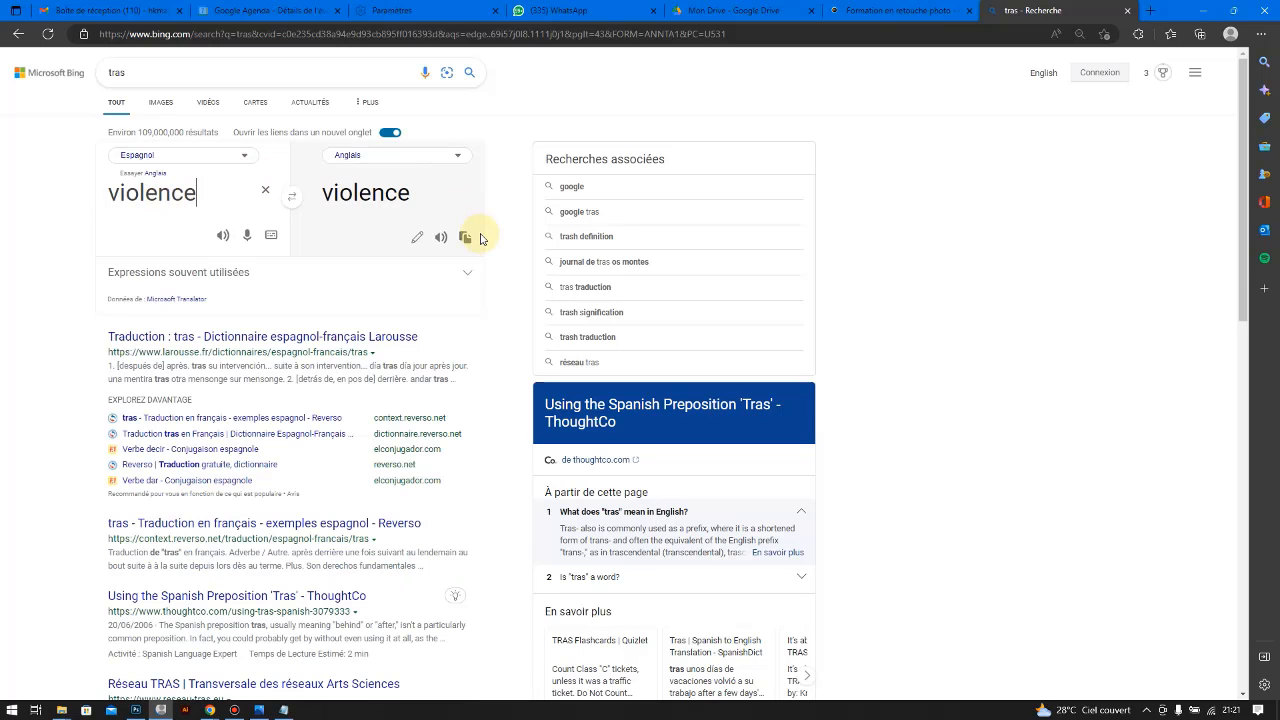
# Search the web for "violence jeune" and browse the image results for a suitable background
pyautogui.click(640, 36)
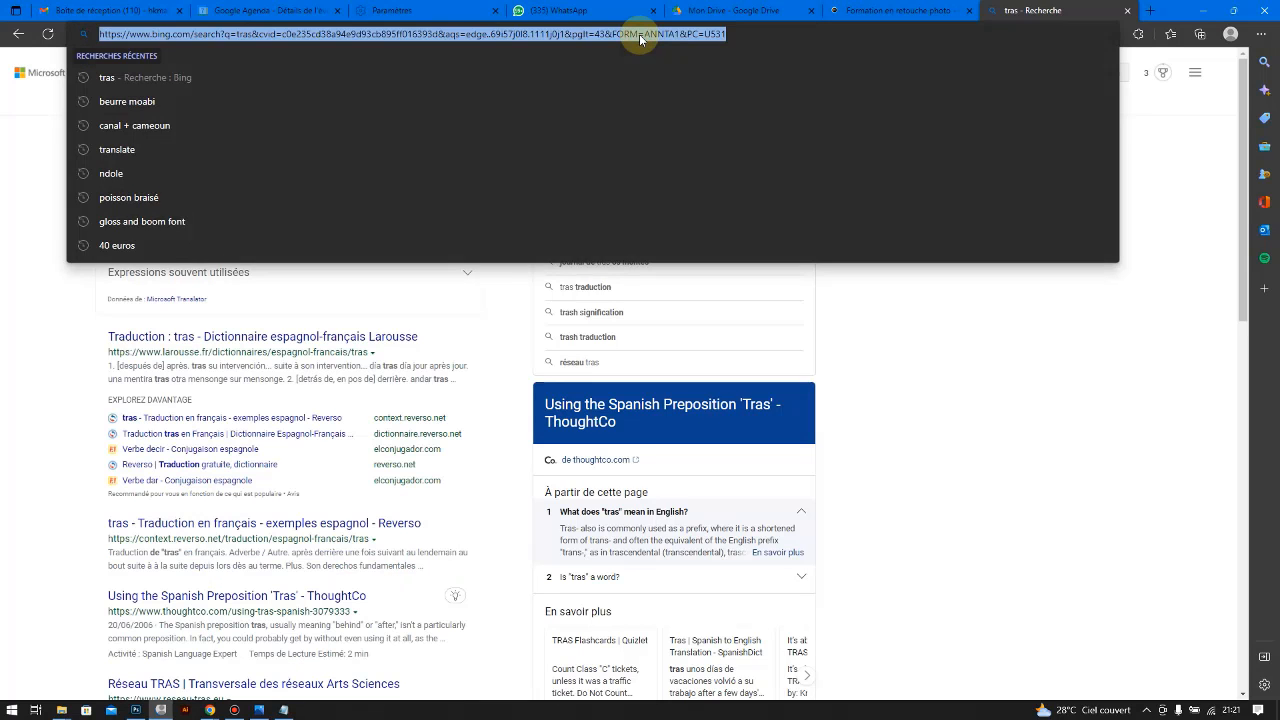
pyautogui.write('violenc')
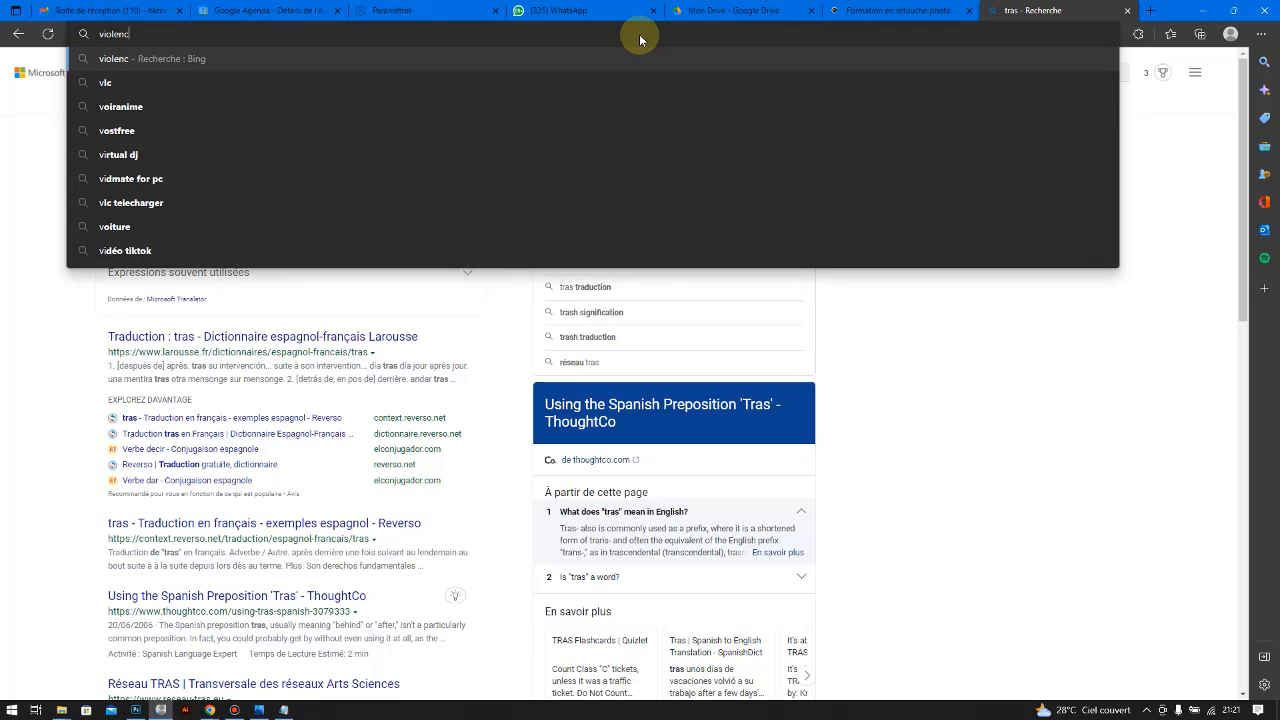
pyautogui.write('e jeune')
pyautogui.press('Return')
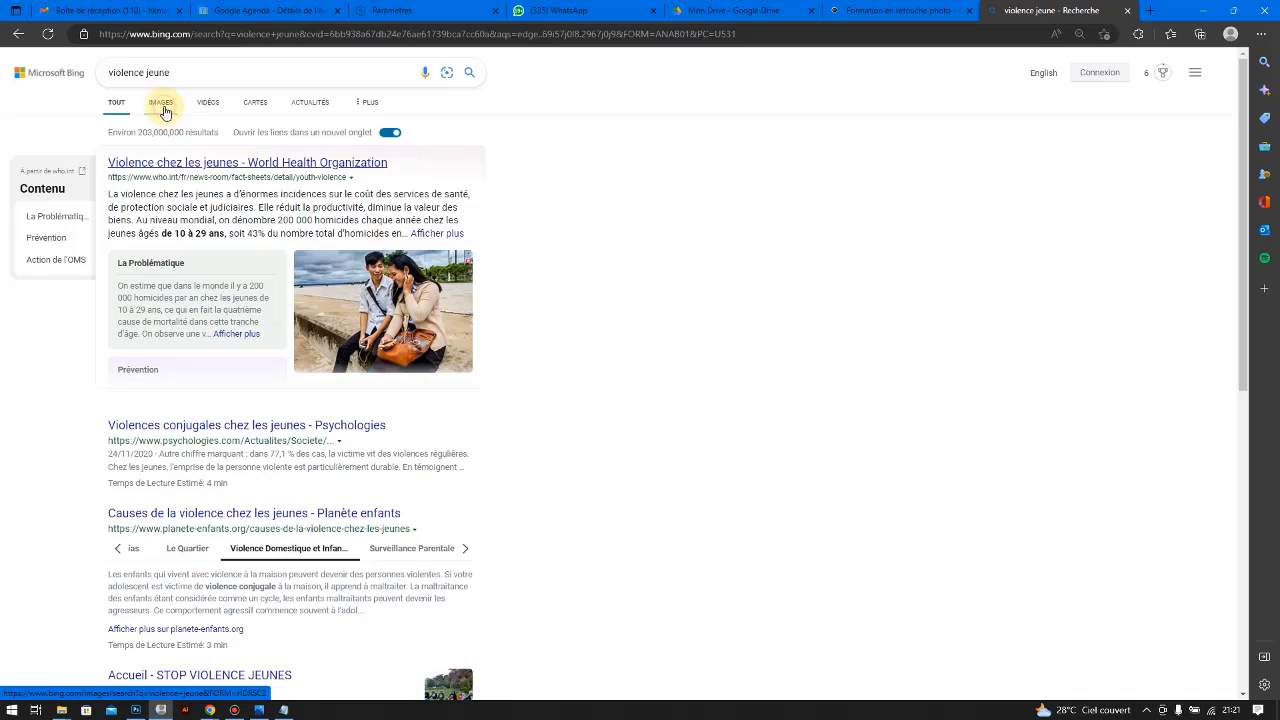
pyautogui.click(162, 104)
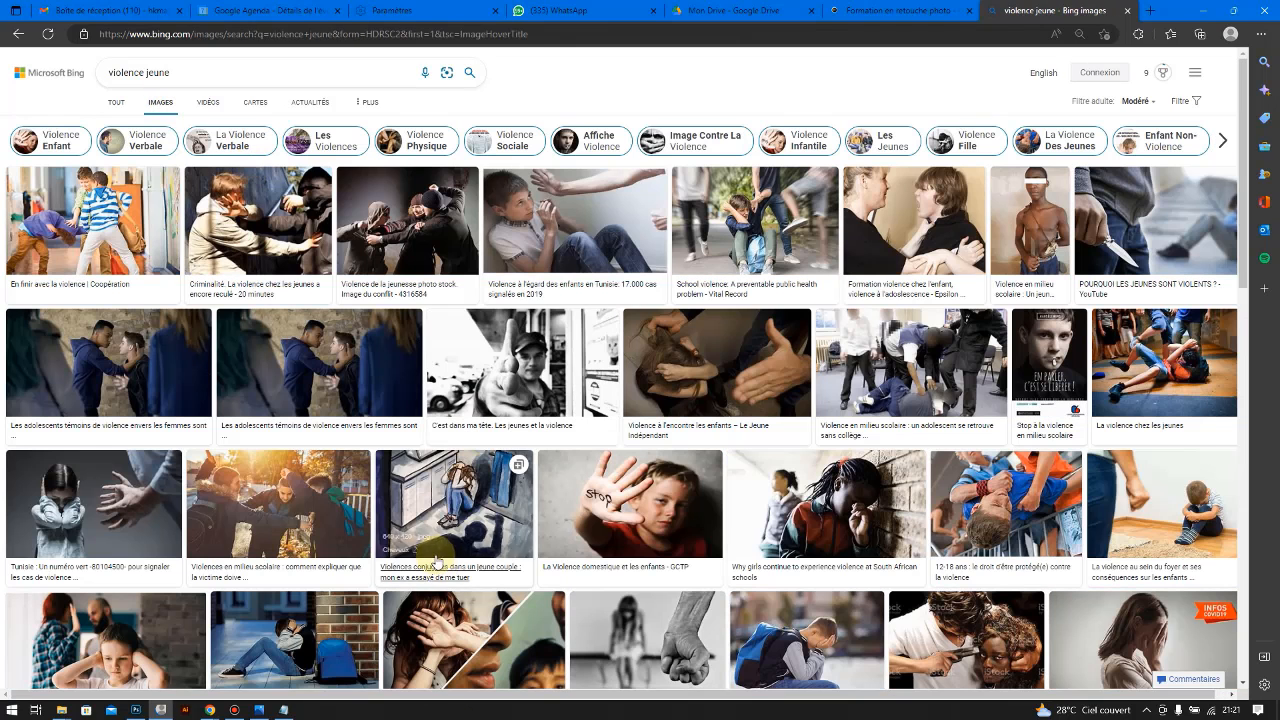
pyautogui.scroll(-8, 435, 548)
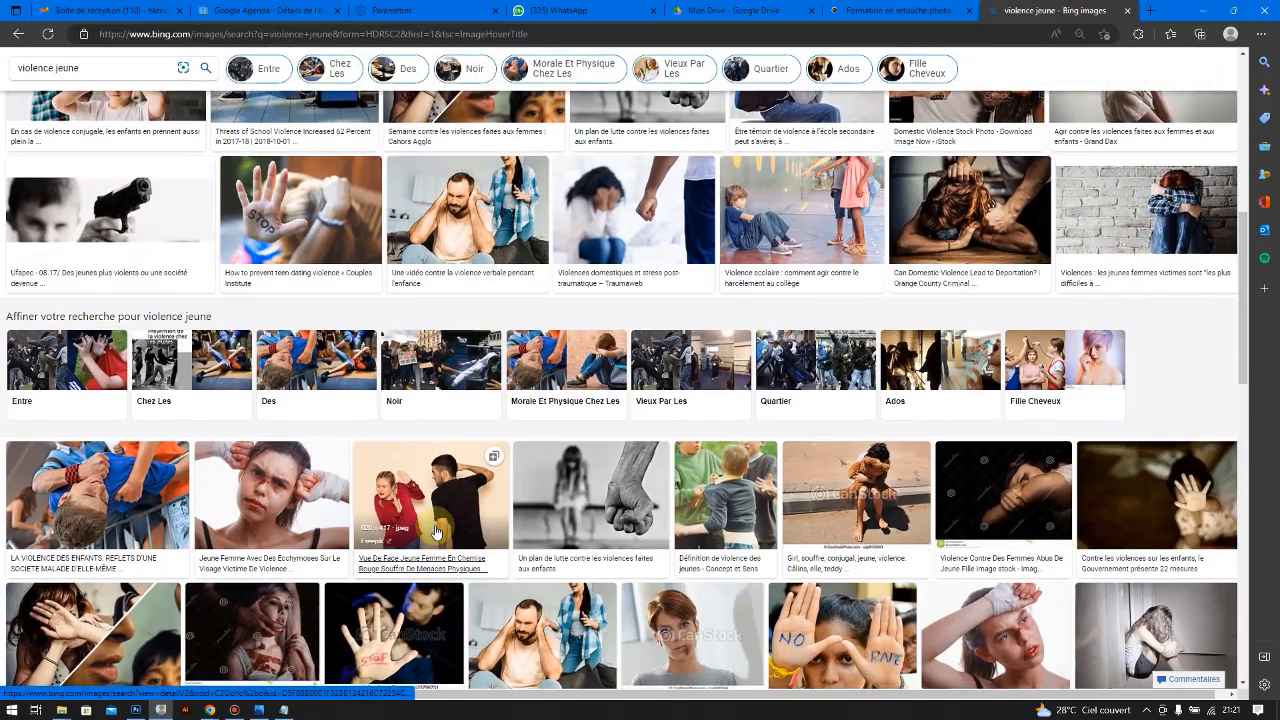
pyautogui.scroll(-1, 435, 548)
pyautogui.scroll(-5, 435, 532)
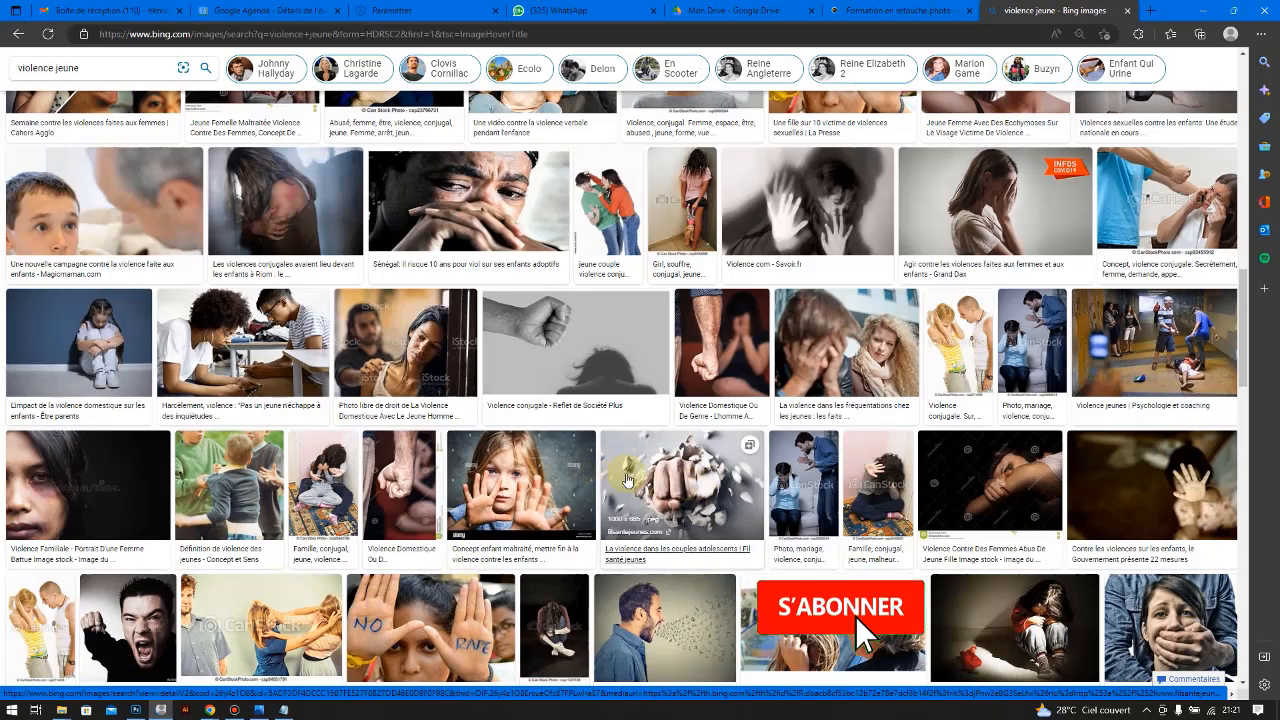
pyautogui.scroll(-6, 660, 486)
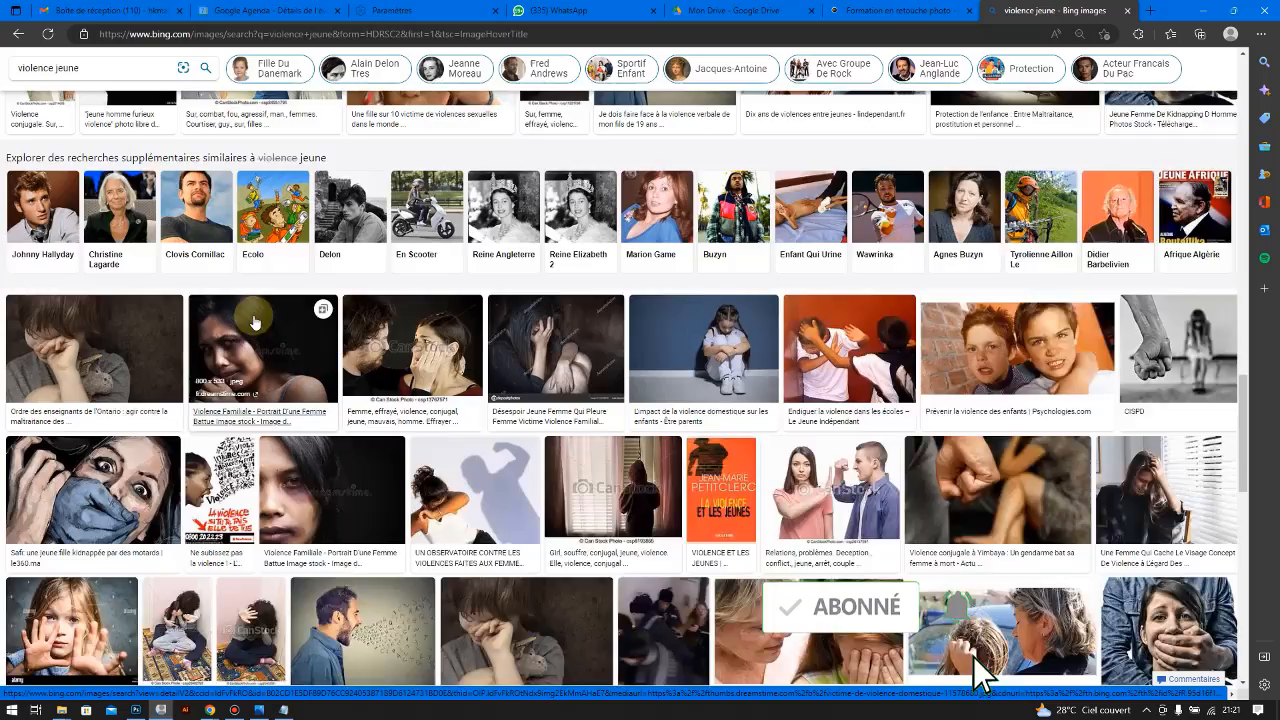
pyautogui.scroll(-8, 627, 478)
# Search Bing images for "grafiti ghetto"
pyautogui.click(75, 68)
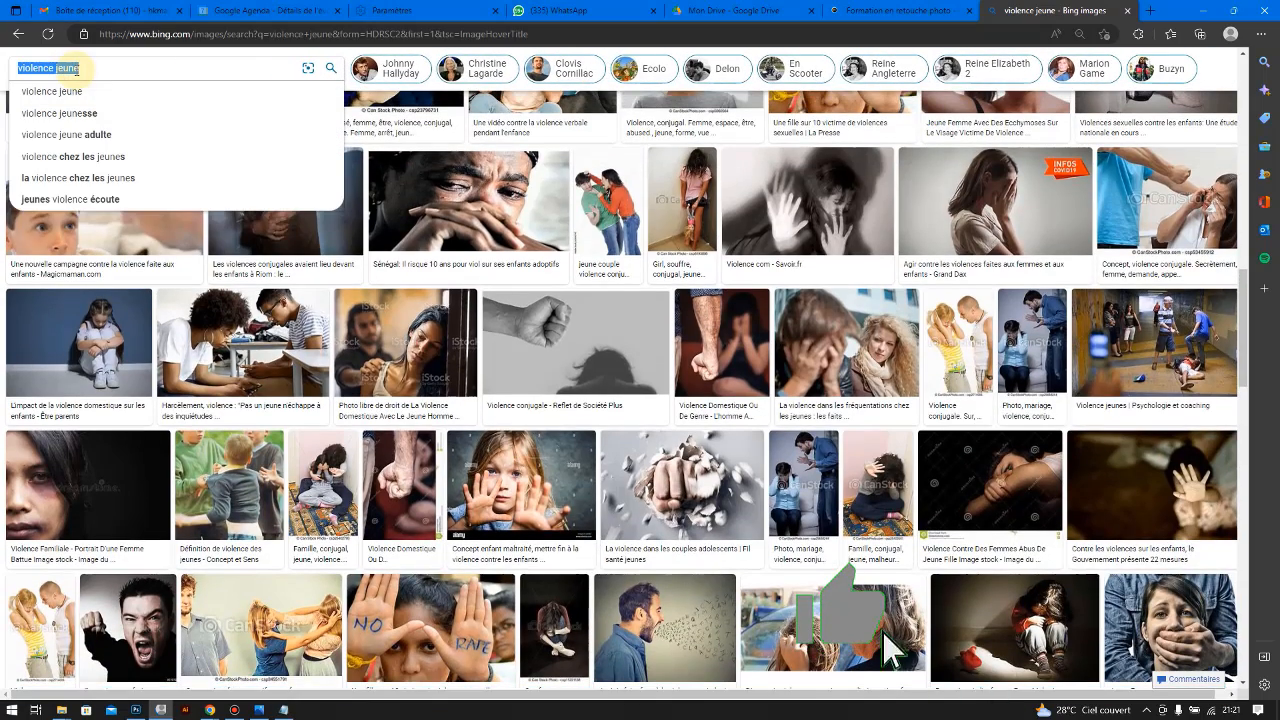
pyautogui.write('gra')
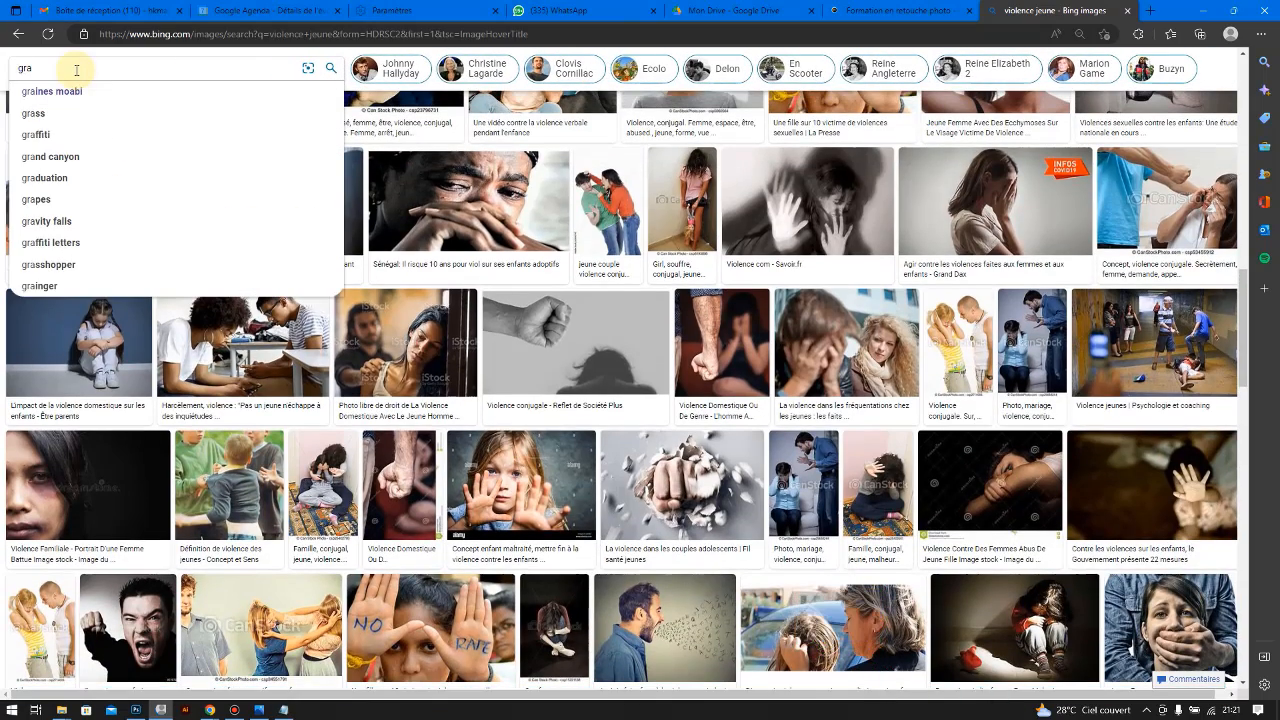
pyautogui.write('p')
pyautogui.press('BackSpace')
pyautogui.write('fiti chetto')
pyautogui.press('Return')
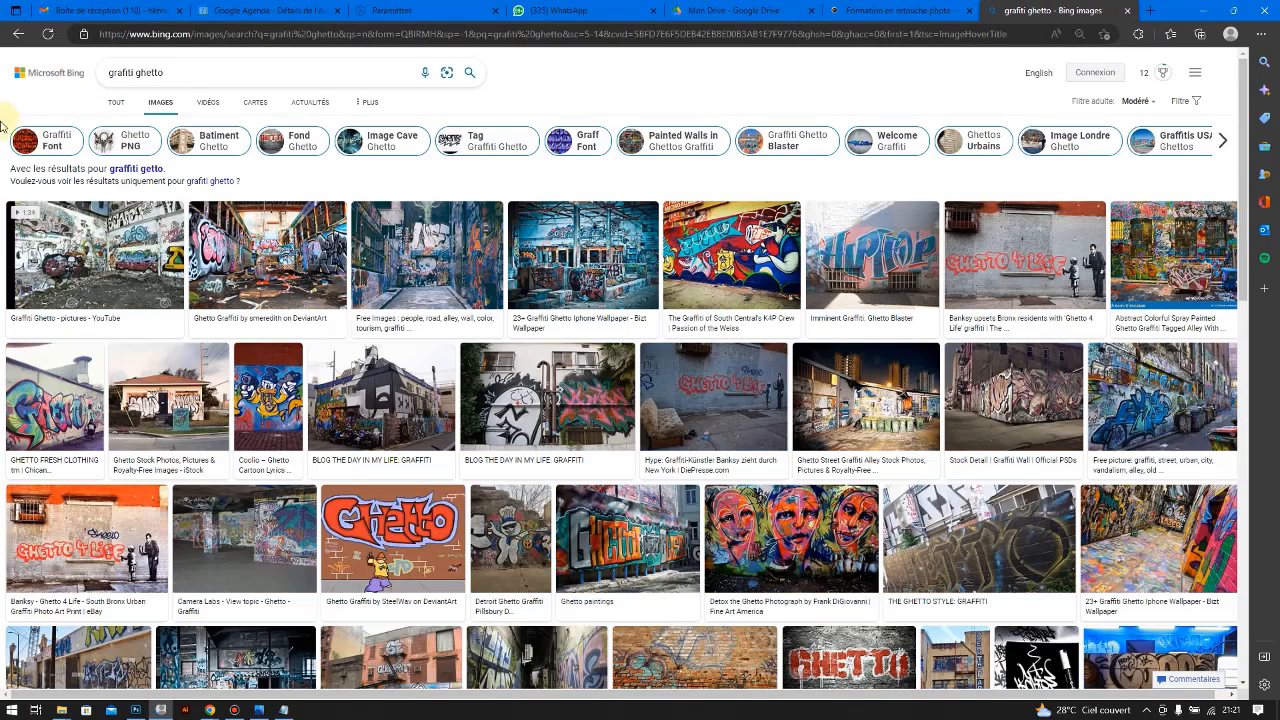
# Open the blue-toned abandoned hall graffiti picture from the image results and save it to the Téléchargements folder
pyautogui.scroll(-2, 364, 440)
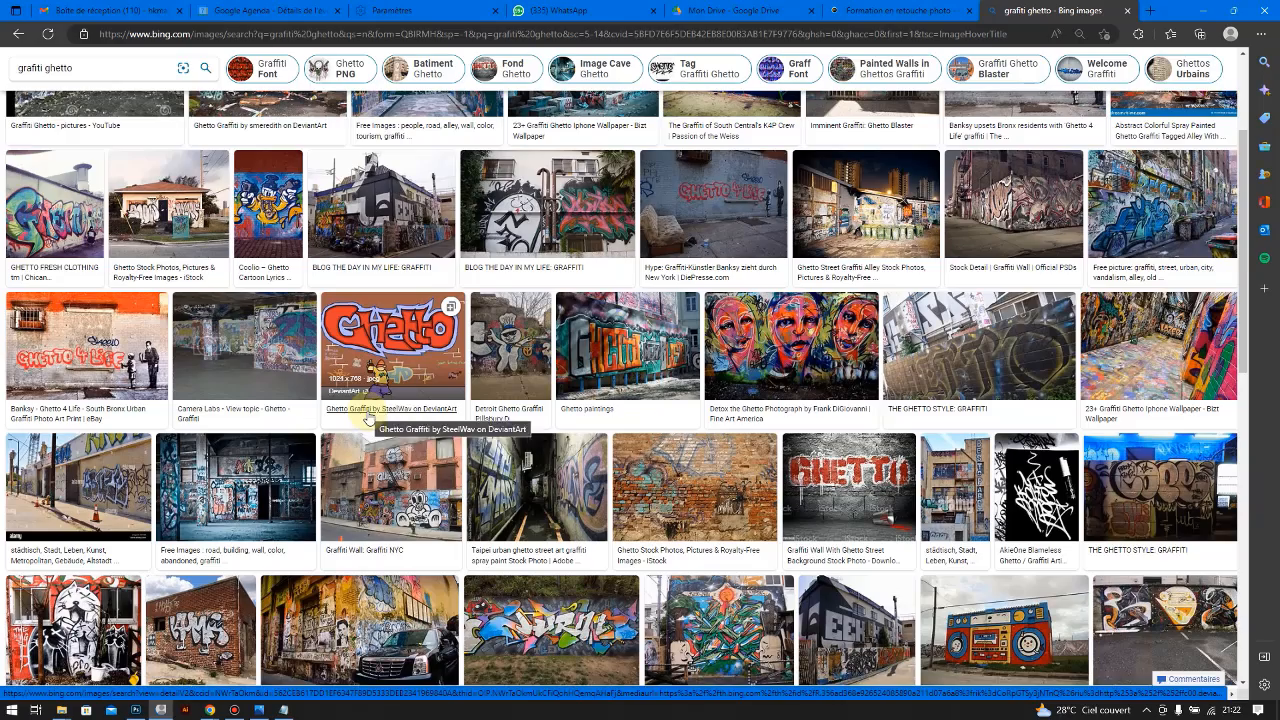
pyautogui.scroll(-2, 362, 412)
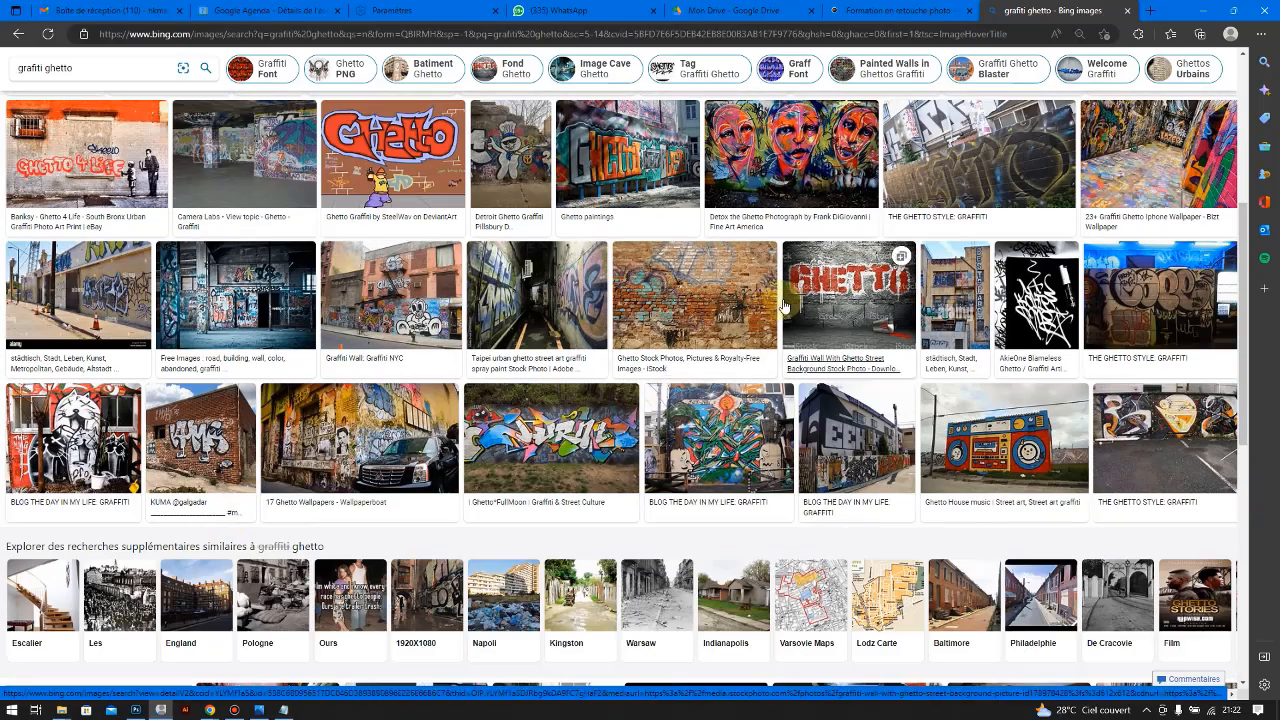
pyautogui.scroll(2, 785, 307)
pyautogui.scroll(2, 790, 330)
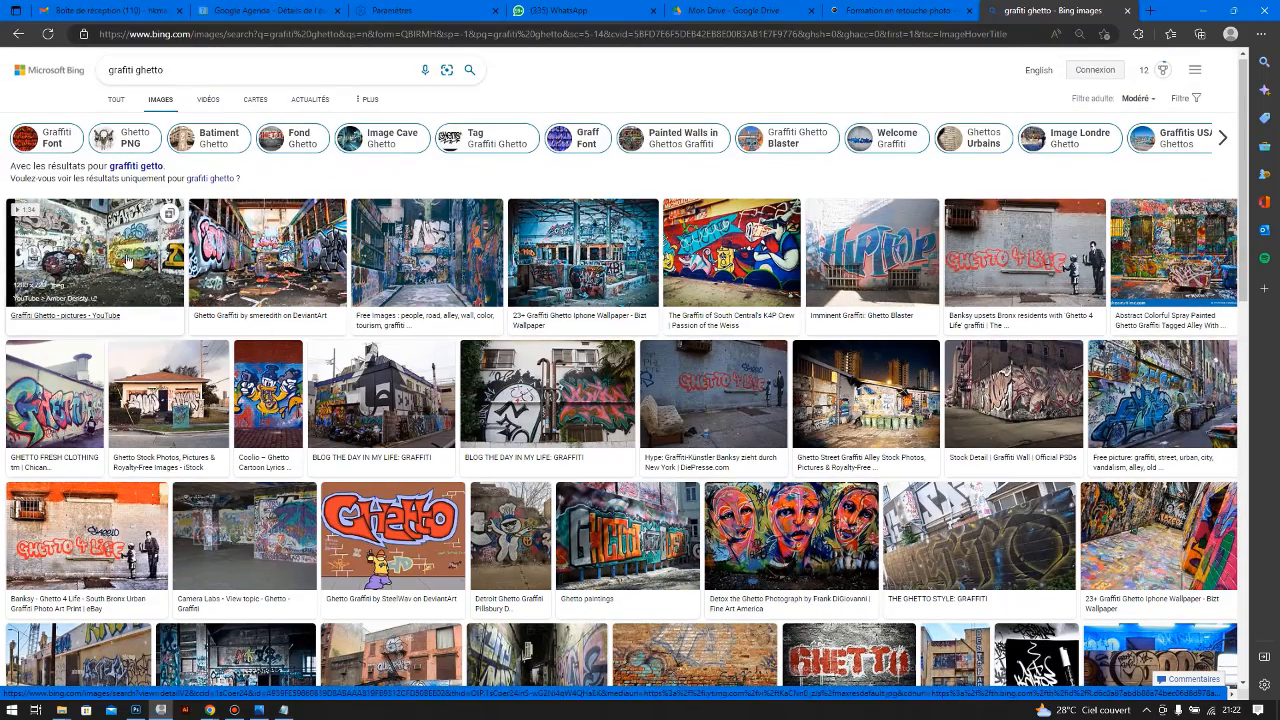
pyautogui.click(574, 237)
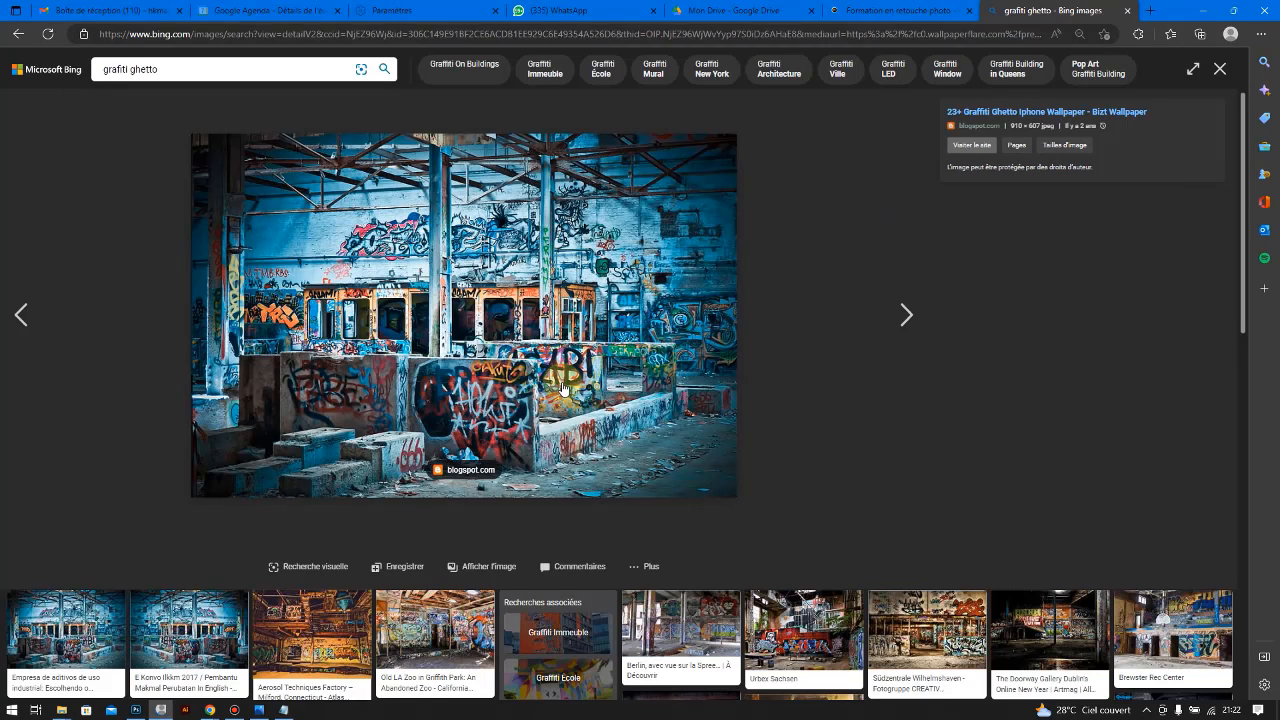
pyautogui.rightClick(391, 256)
pyautogui.click(713, 543)
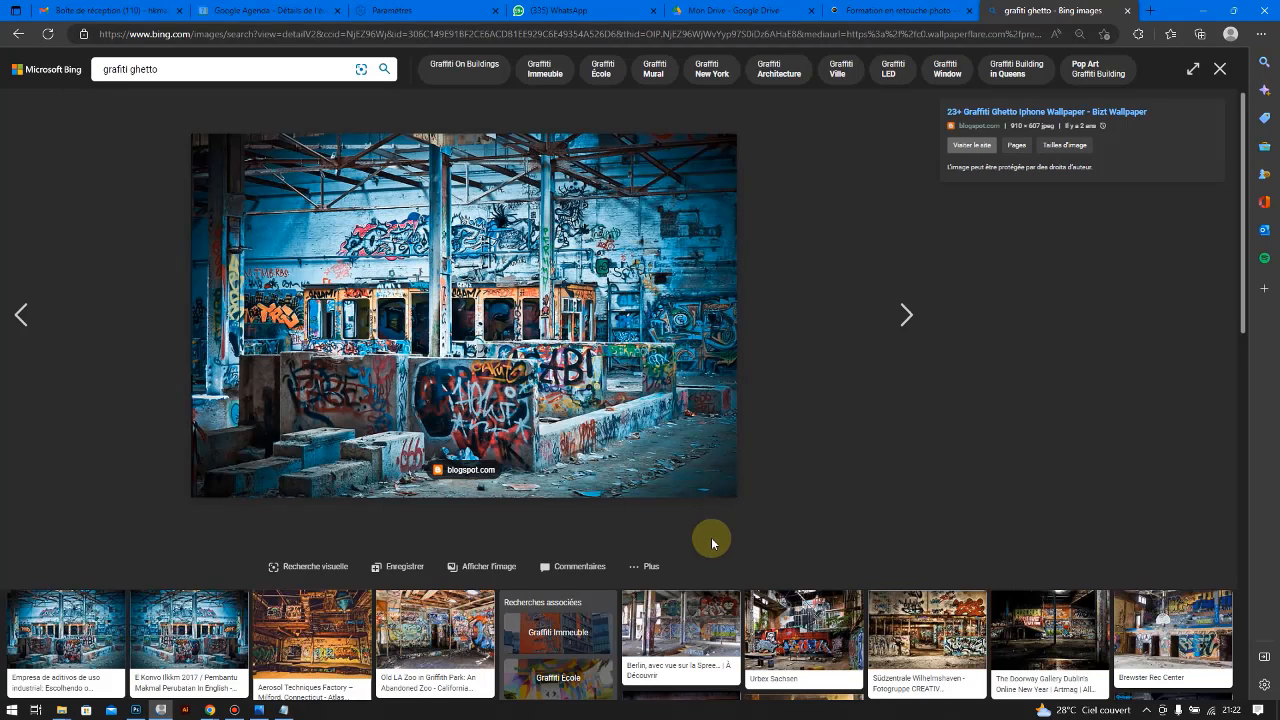
pyautogui.click(837, 529)
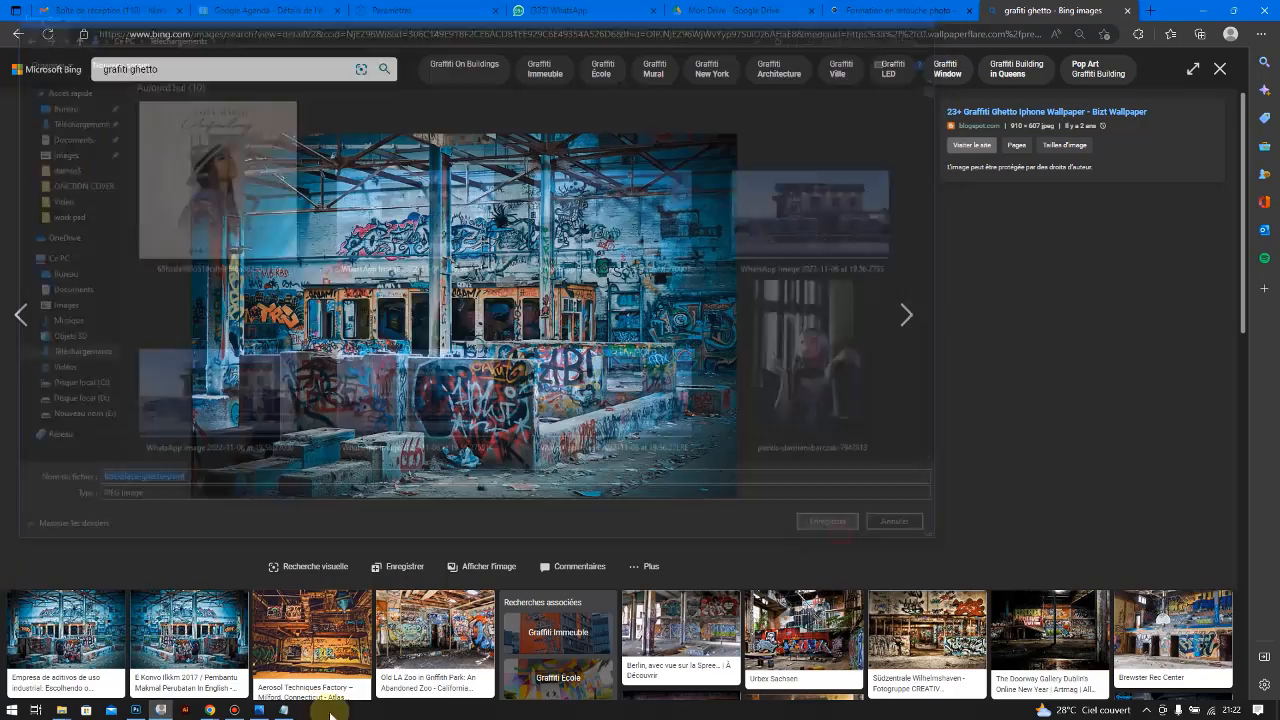
# Place lost-place-ghetto-paint from the Téléchargements folder into the Photoshop cover document and stack its layer directly below Dodge & Burn
pyautogui.moveTo(57, 707)
pyautogui.click(212, 651)
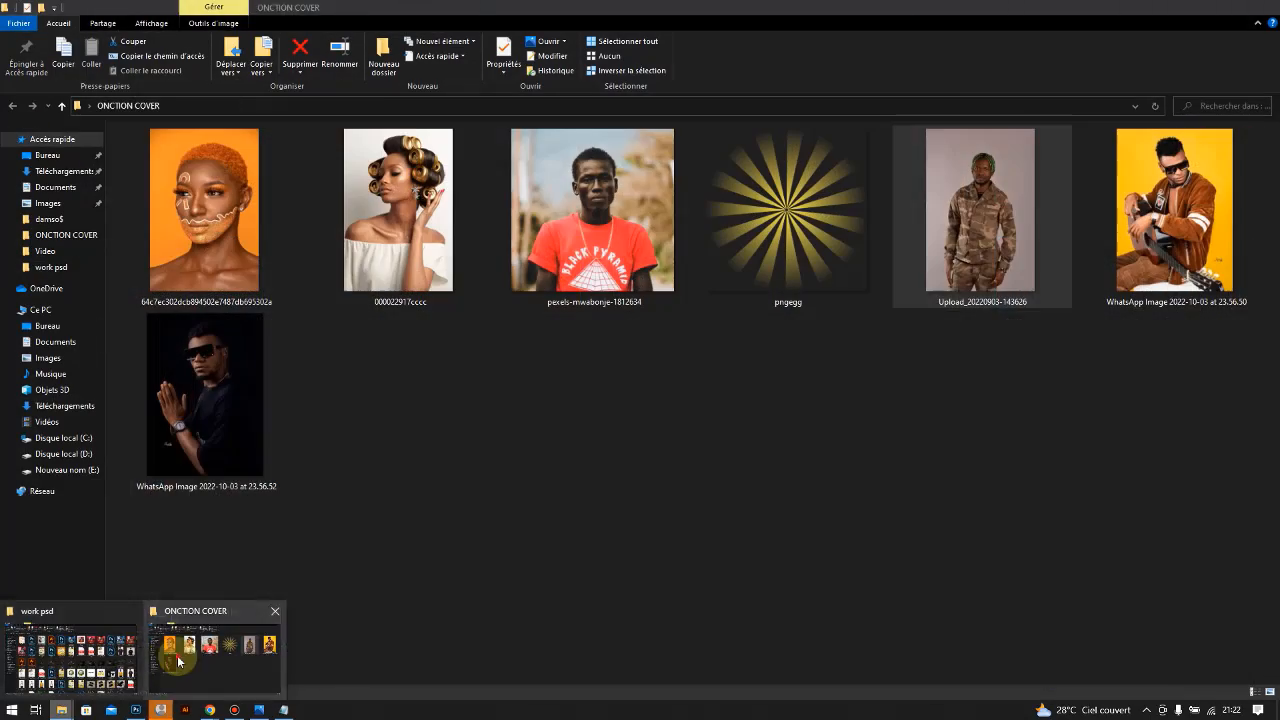
pyautogui.click(70, 171)
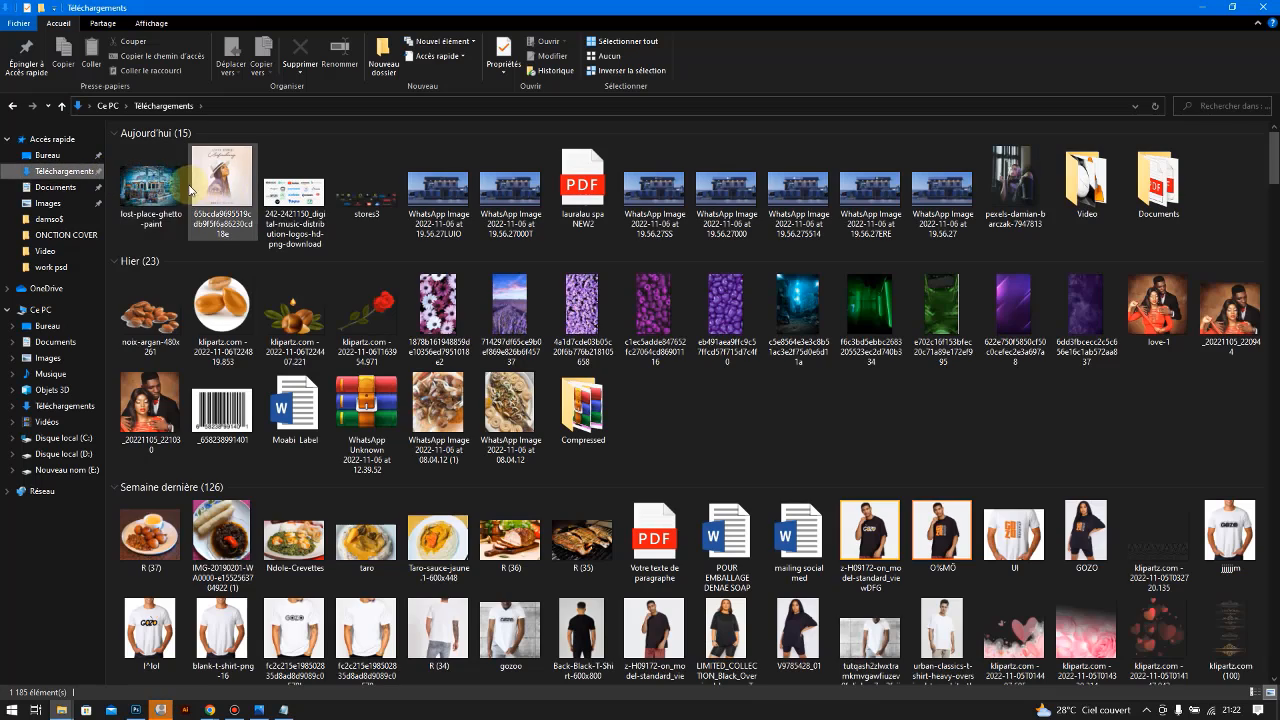
pyautogui.moveTo(150, 182)
pyautogui.mouseDown()
pyautogui.moveTo(243, 618)
pyautogui.moveTo(112, 710)
pyautogui.moveTo(138, 712)
pyautogui.moveTo(470, 372)
pyautogui.moveTo(508, 355)
pyautogui.mouseUp()
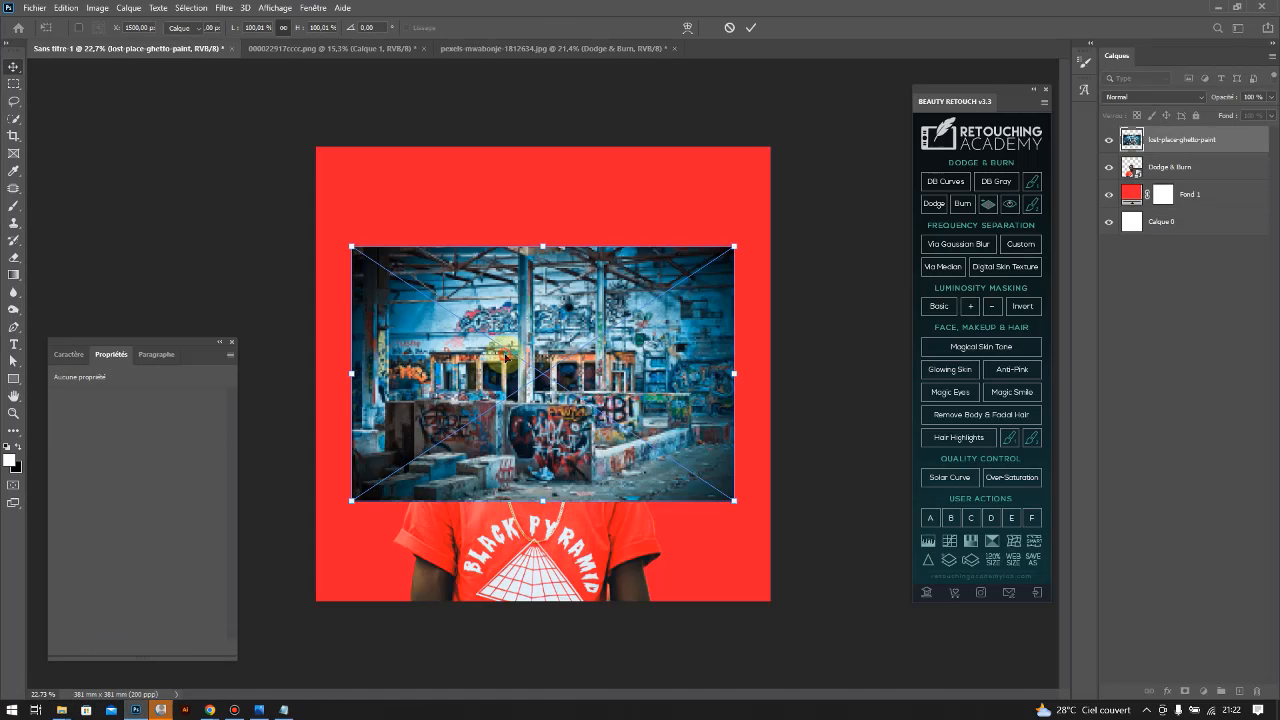
pyautogui.press('Return')
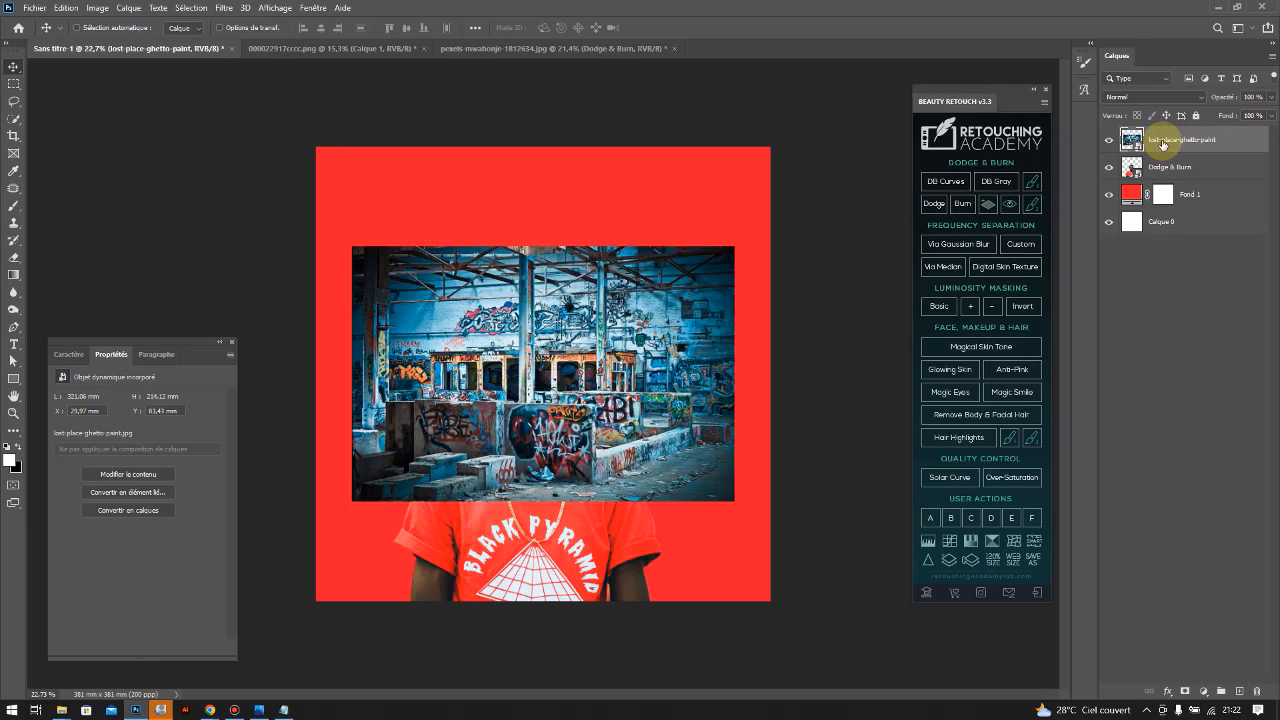
pyautogui.moveTo(1163, 144); pyautogui.dragTo(1165, 171)
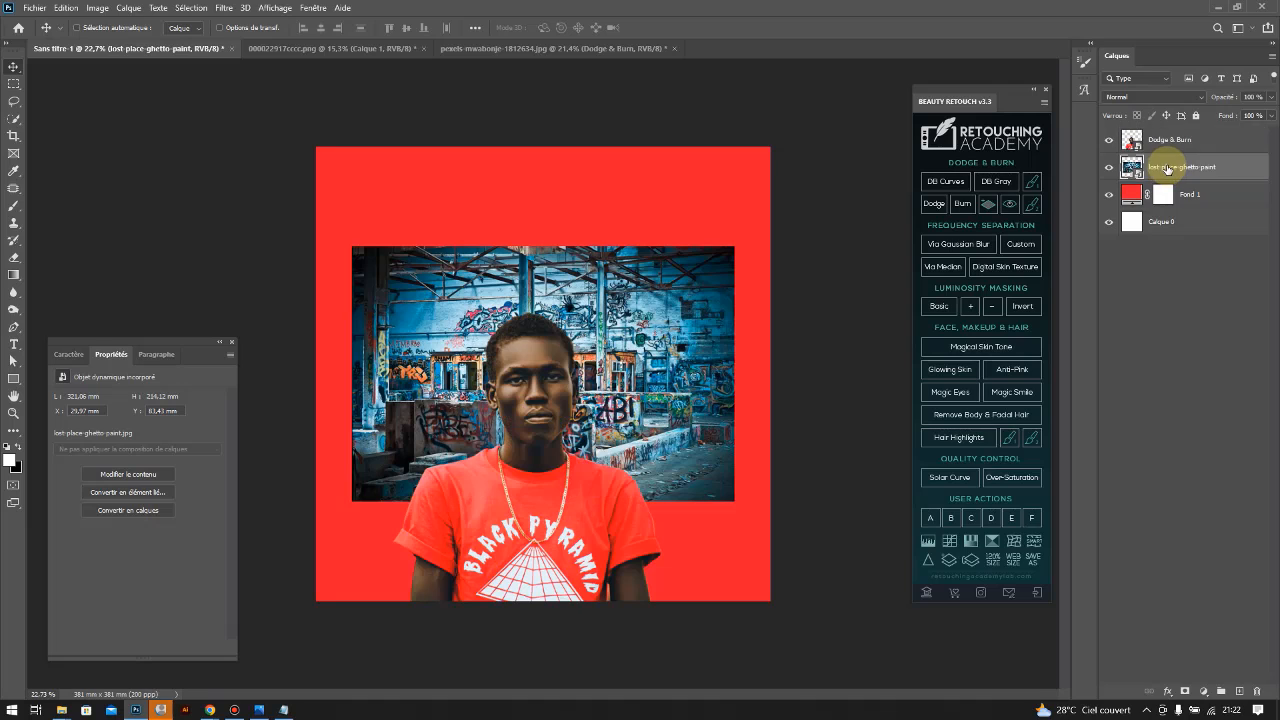
# Rasterise the lost-place-ghetto-paint layer and convert it back into a smart object
pyautogui.rightClick(1165, 173)
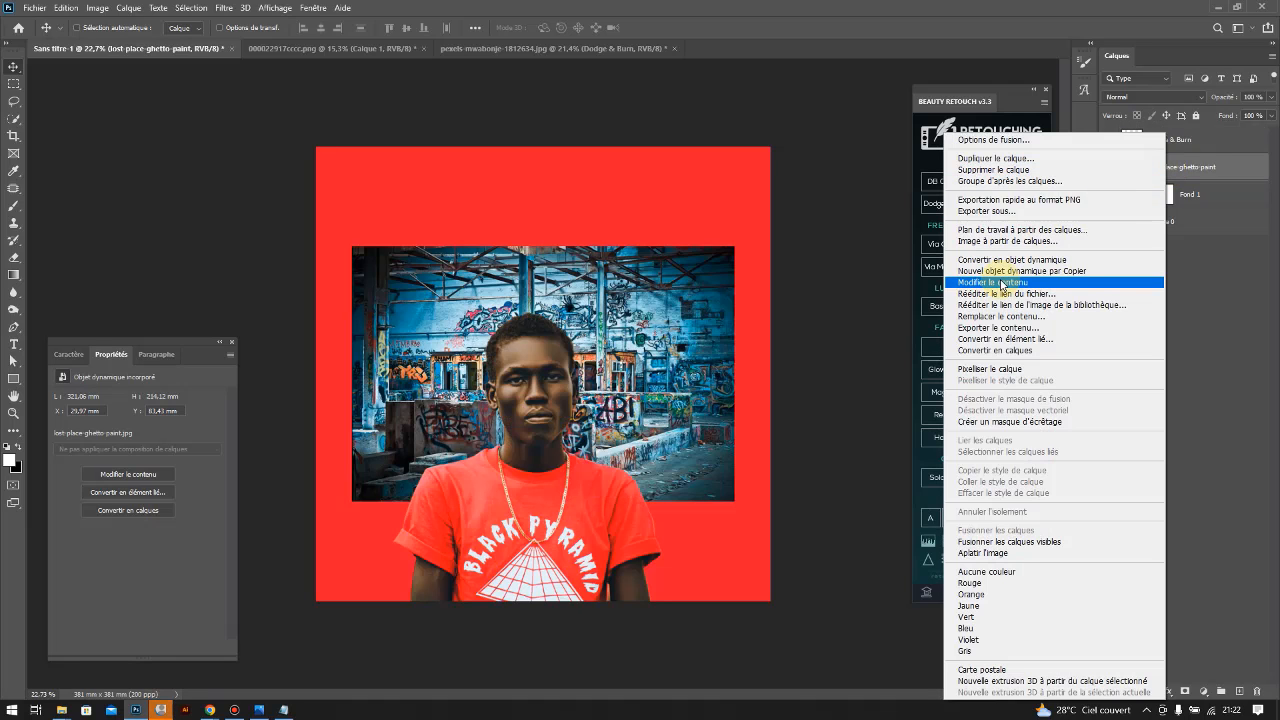
pyautogui.click(995, 369)
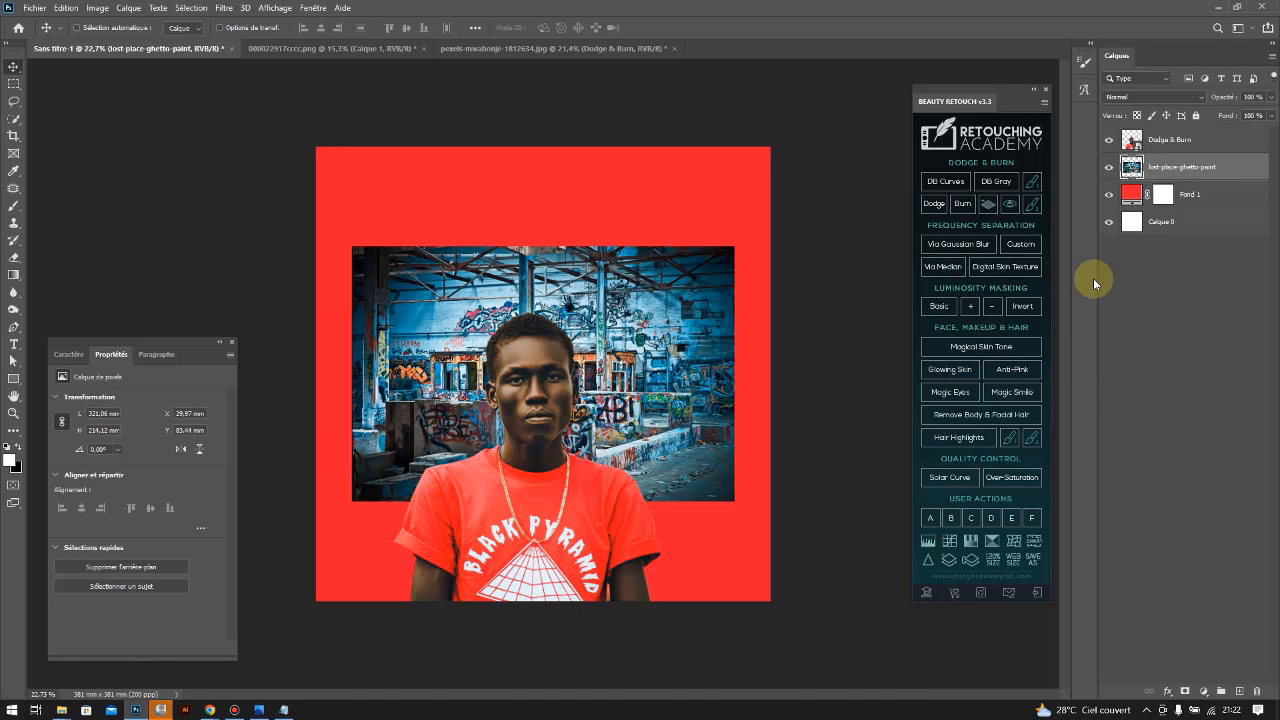
pyautogui.rightClick(1155, 175)
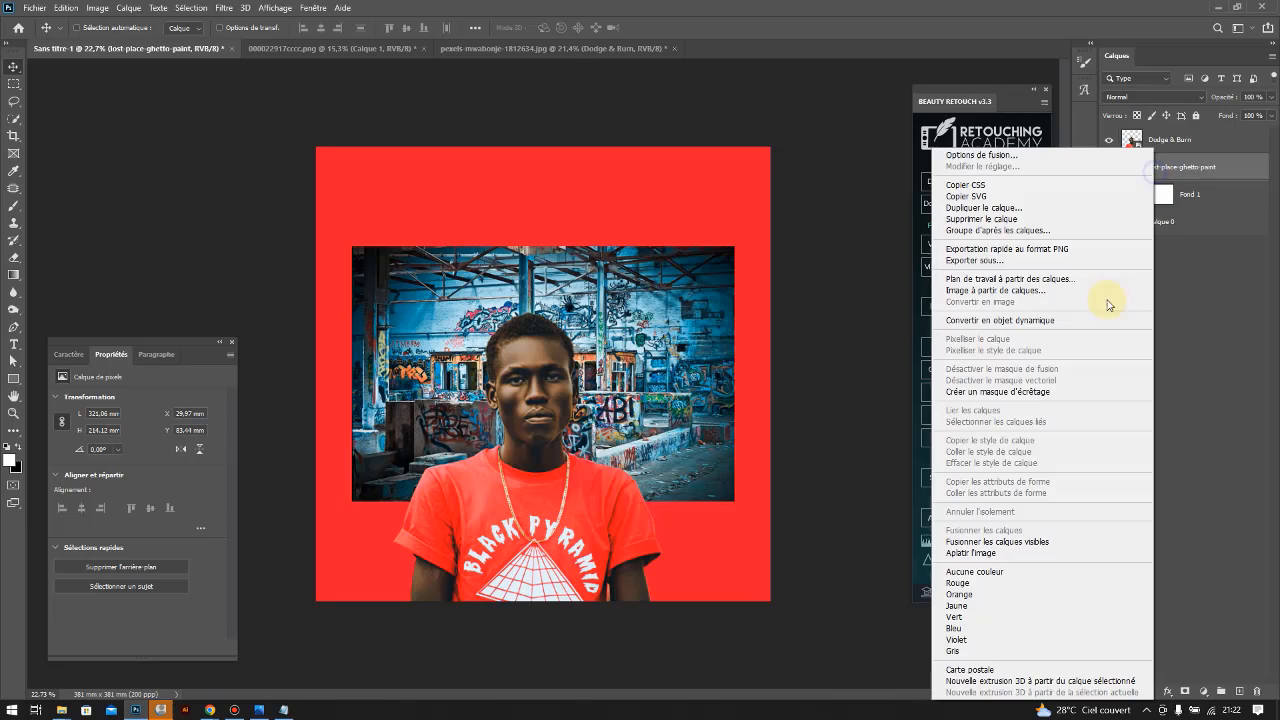
pyautogui.click(1000, 321)
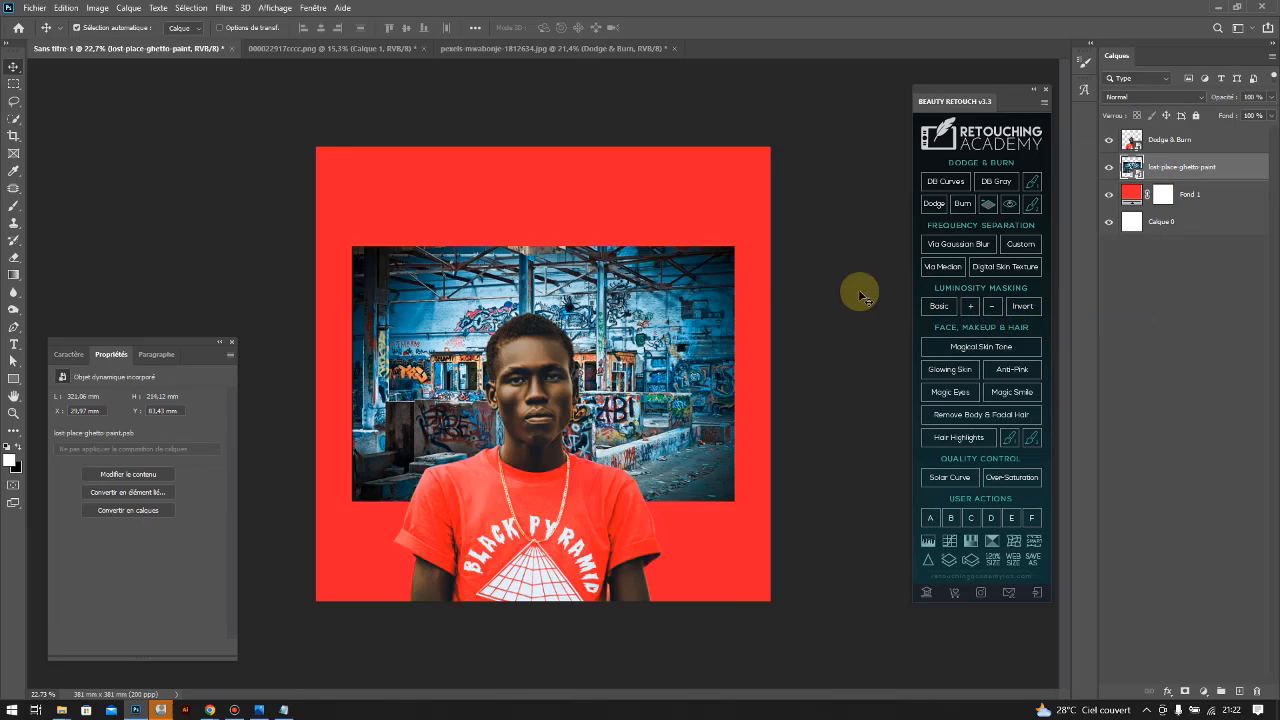
# Scale the lost-place-ghetto-paint layer to about 579 × 386 mm so it covers the whole square canvas
pyautogui.hotkey('ctrl', 't')
pyautogui.moveTo(541, 237); pyautogui.dragTo(543, 147)
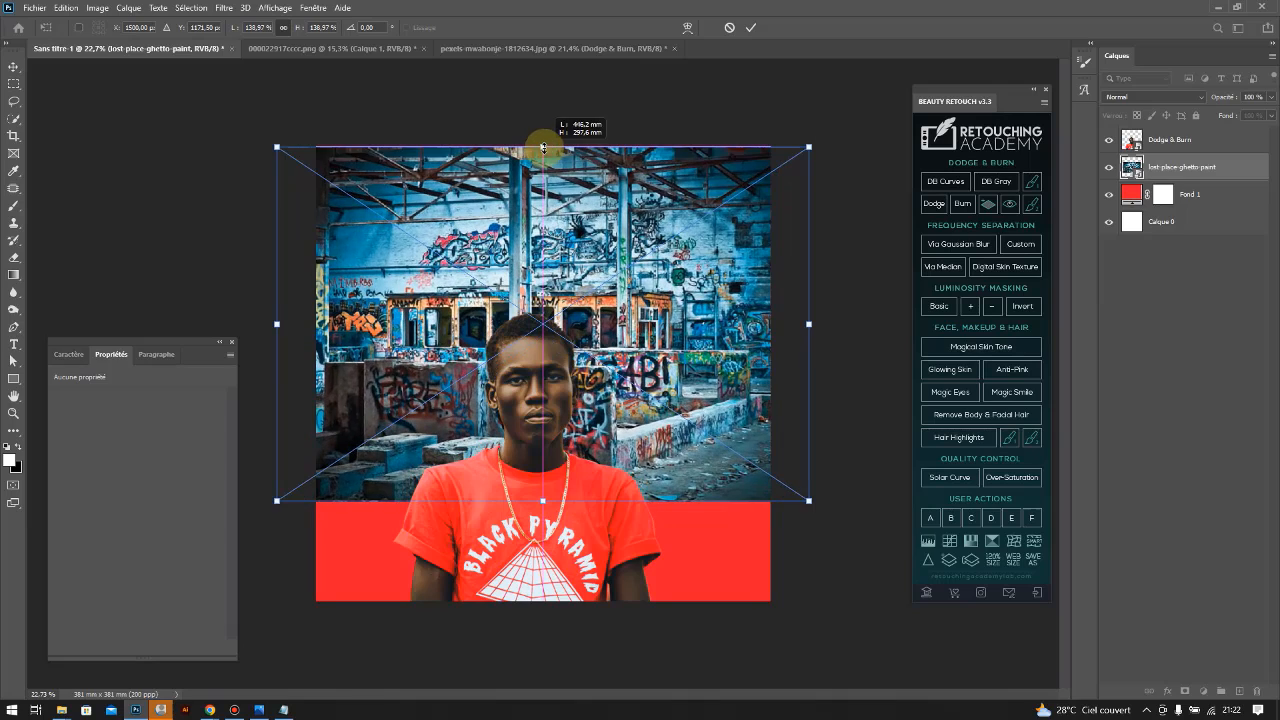
pyautogui.moveTo(545, 503); pyautogui.dragTo(543, 606)
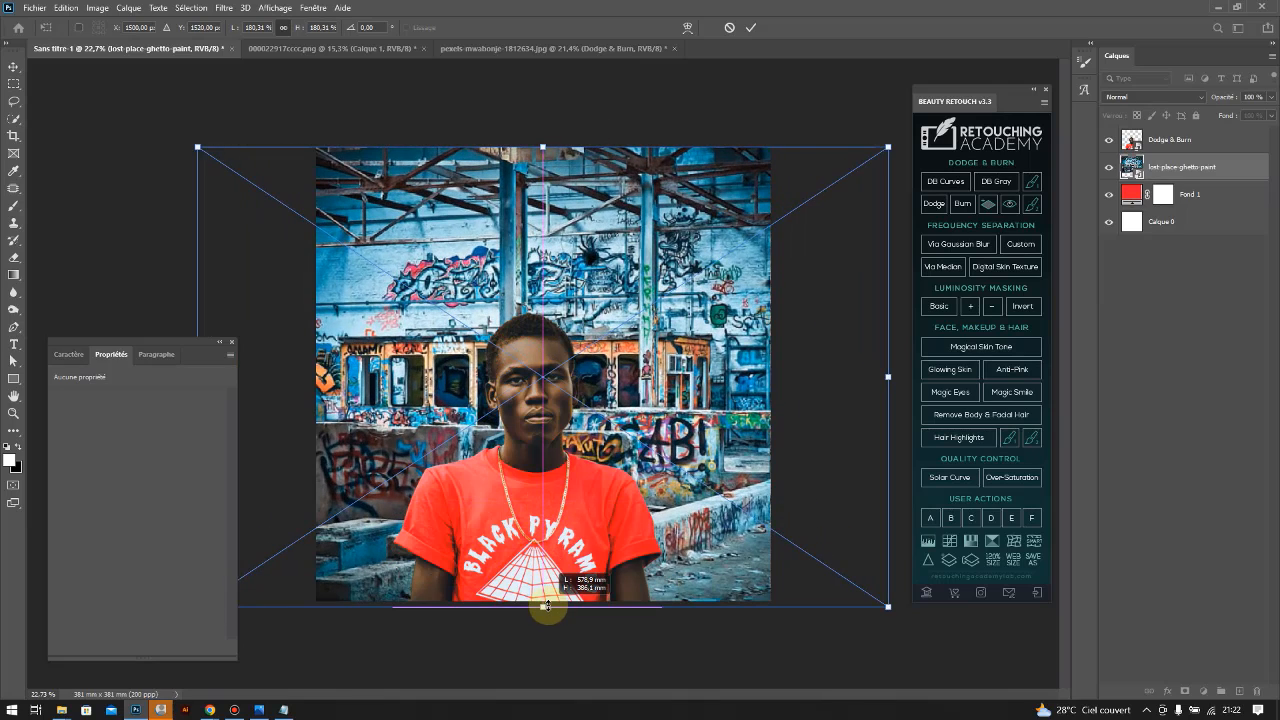
pyautogui.press('Return')
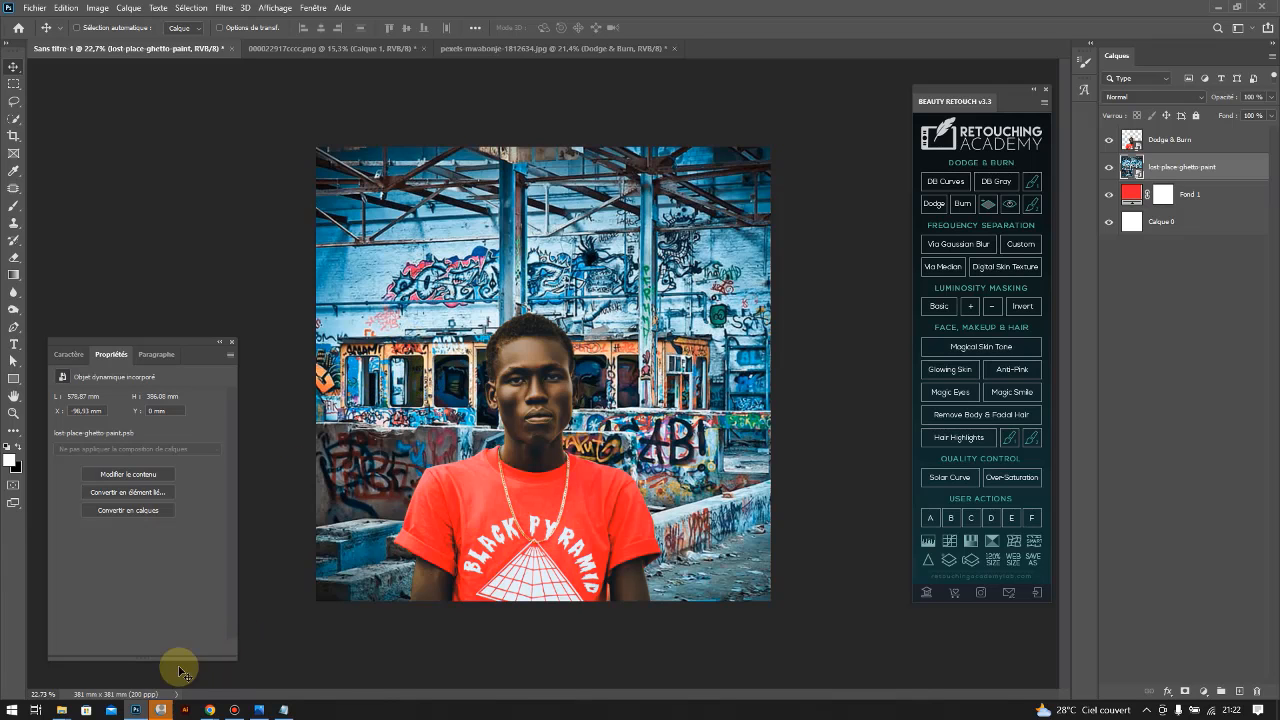
# Switch to the browser and view the photo retouching course page, from its programme up to the introduction
pyautogui.click(160, 711)
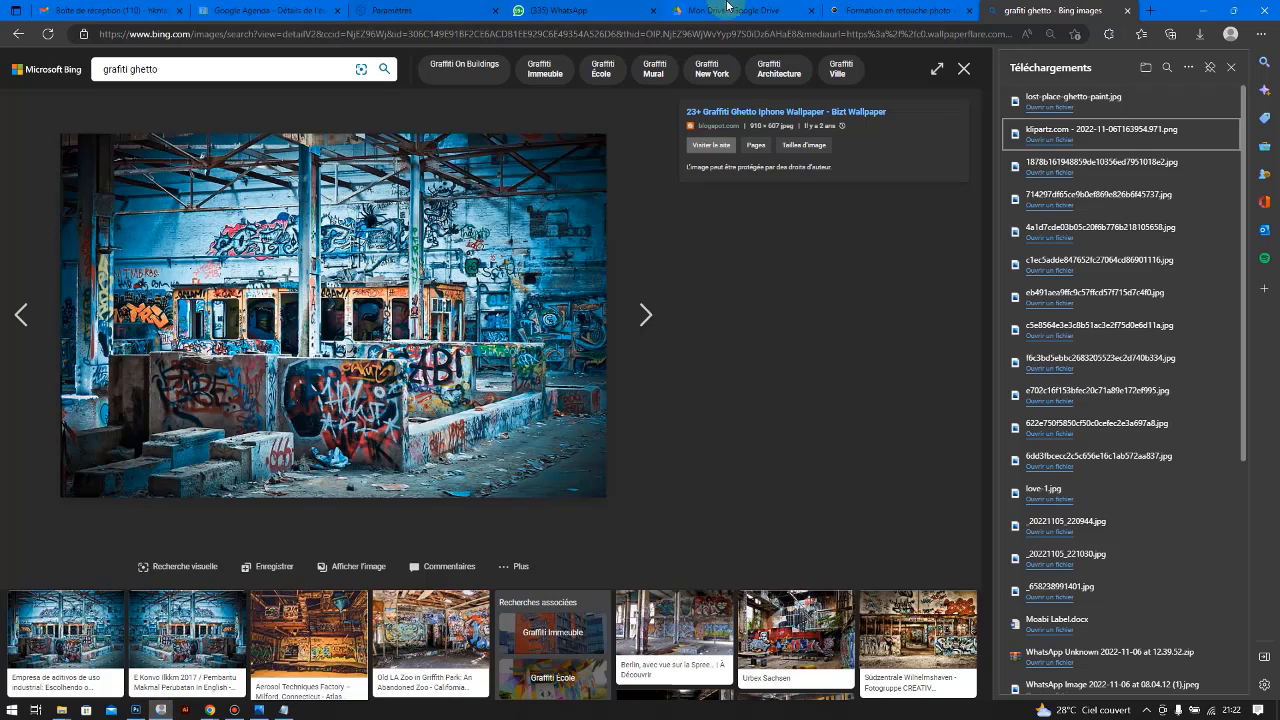
pyautogui.click(872, 8)
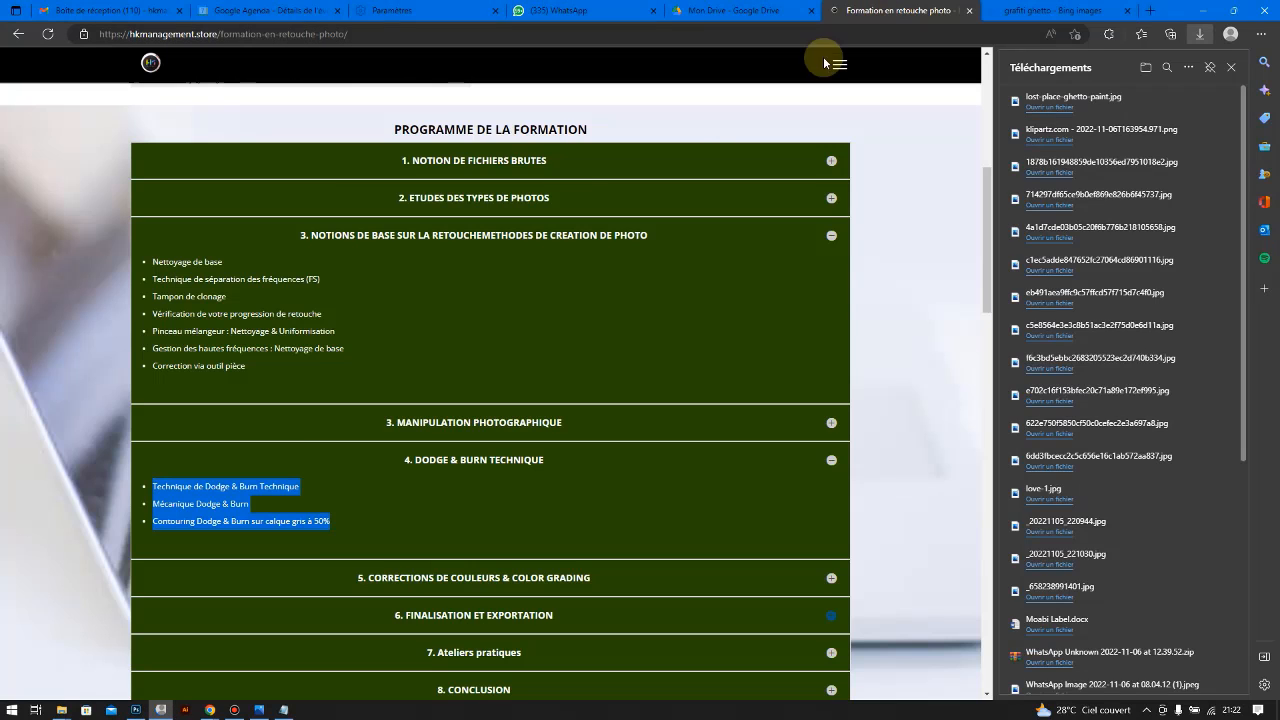
pyautogui.rightClick(218, 34)
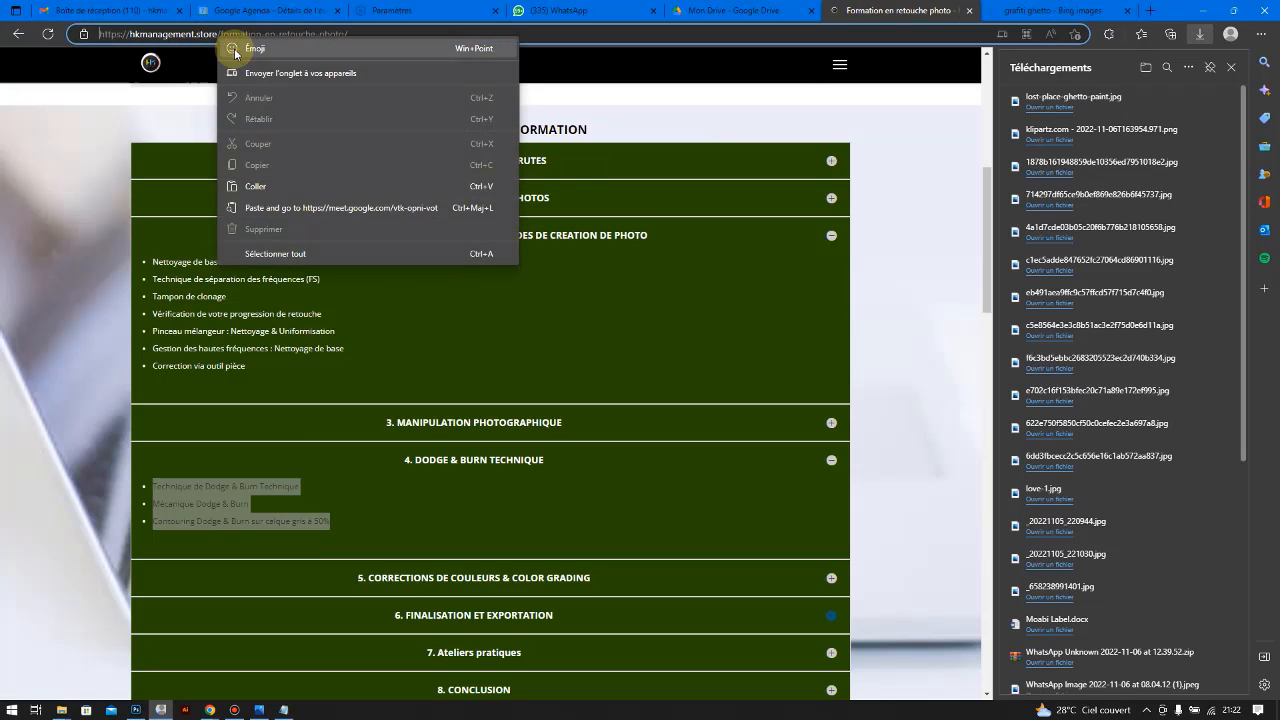
pyautogui.click(202, 370)
pyautogui.scroll(5, 171, 95)
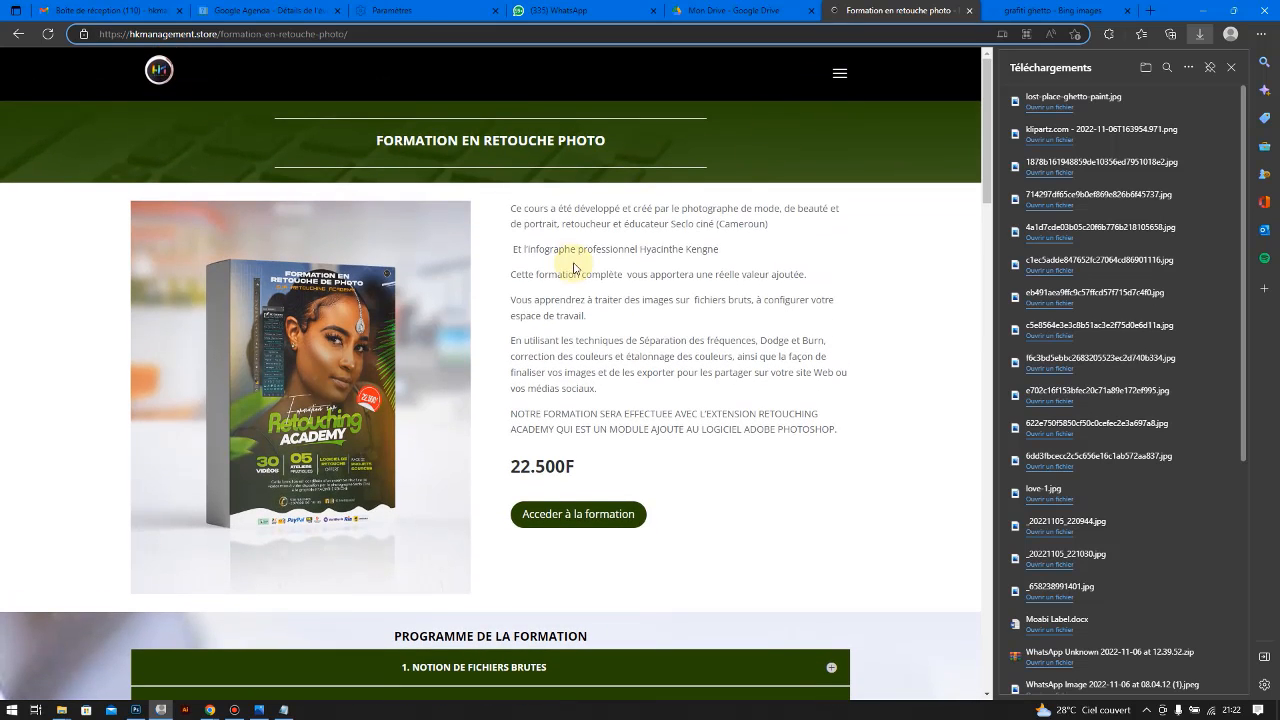
pyautogui.rightClick(341, 35)
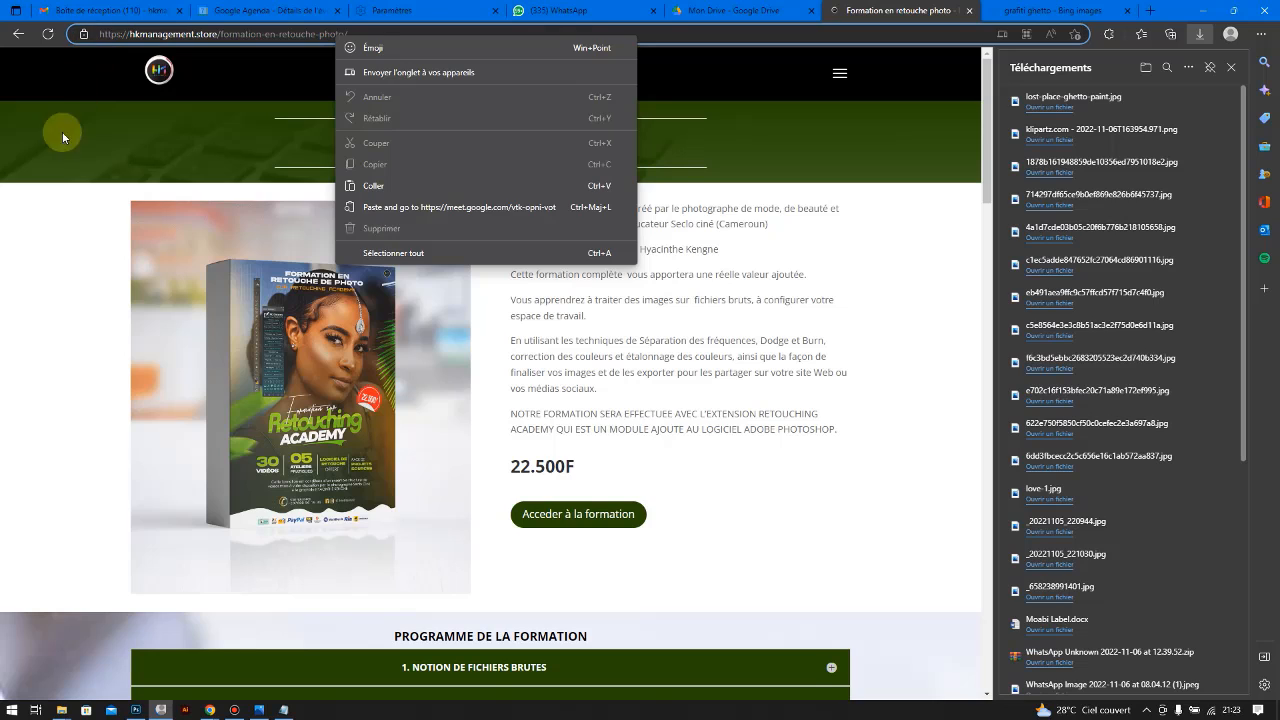
pyautogui.click(105, 148)
pyautogui.rightClick(105, 148)
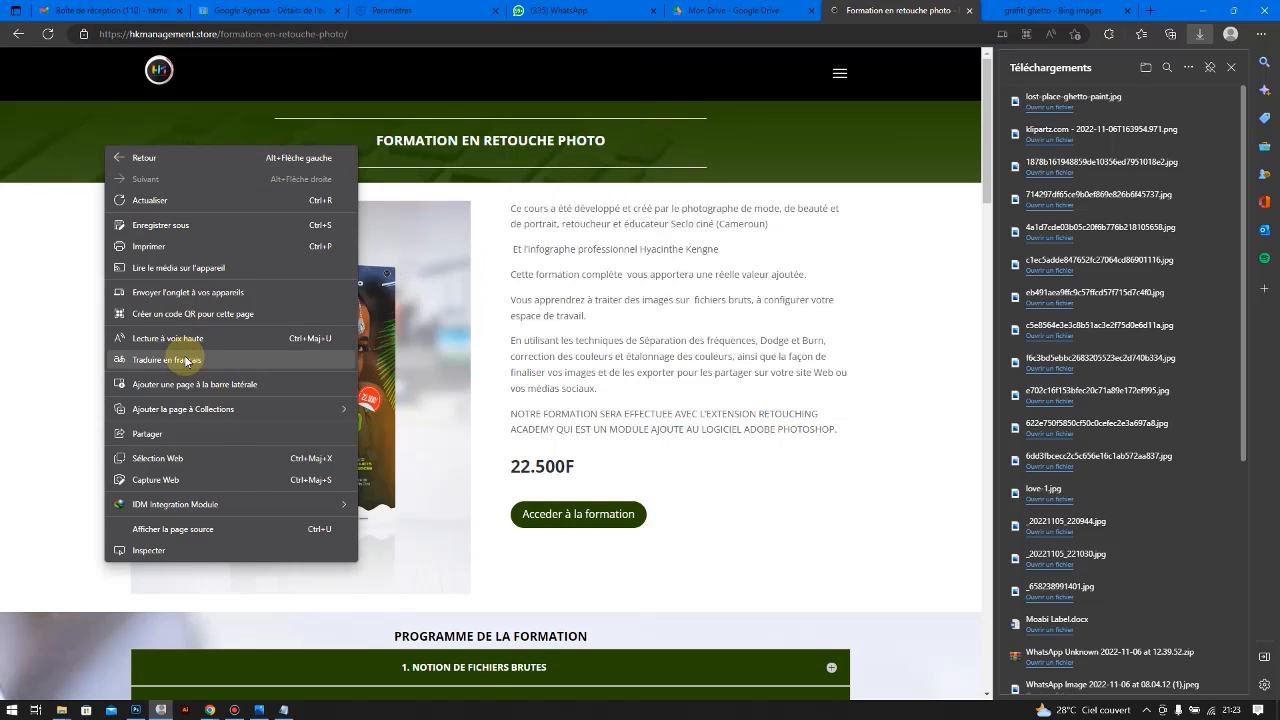
pyautogui.click(100, 34)
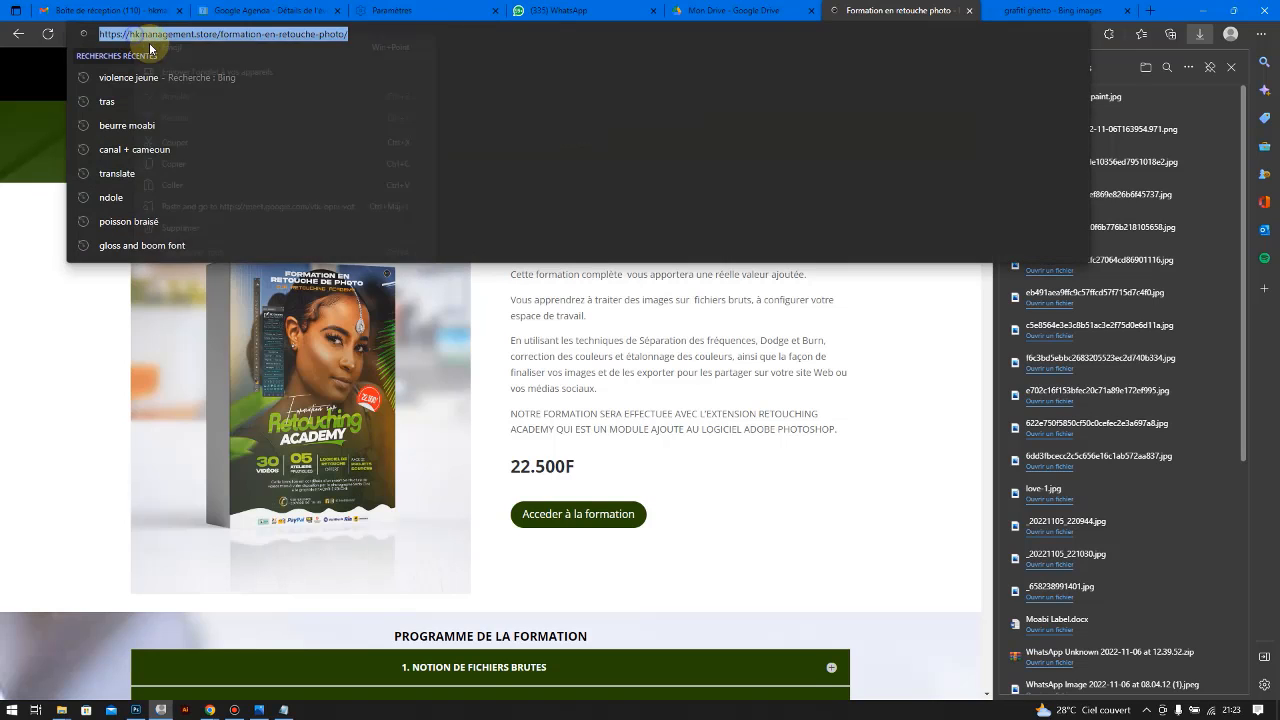
pyautogui.rightClick(136, 36)
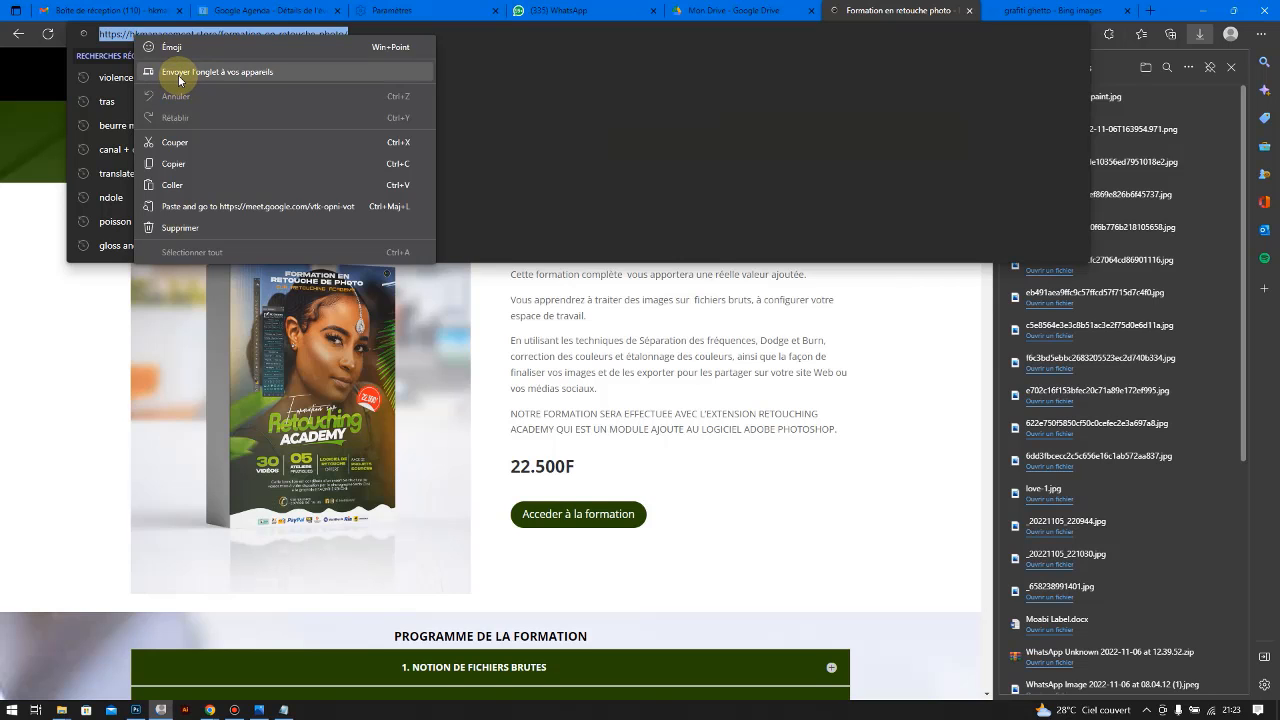
pyautogui.click(680, 220)
pyautogui.click(18, 34)
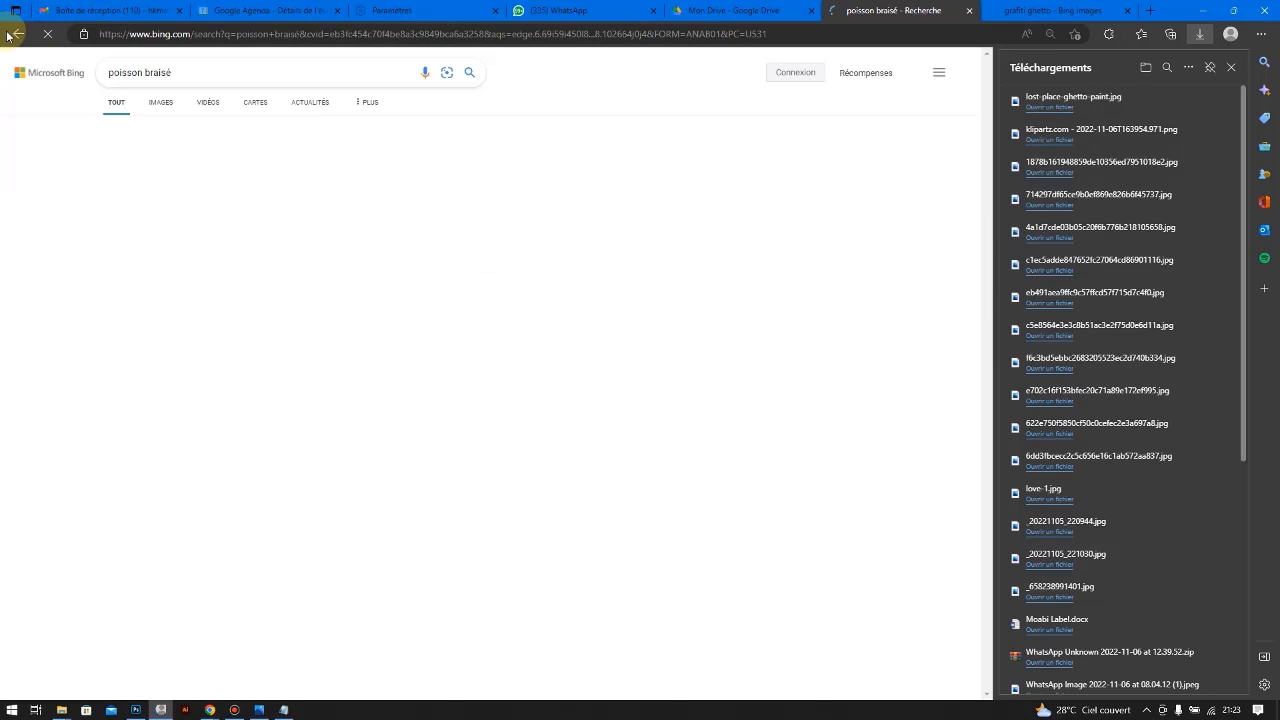
# Open the Photoshop course from the training list and examine programme sections 4 and 5, especially the layer blending modes entry
pyautogui.click(12, 34)
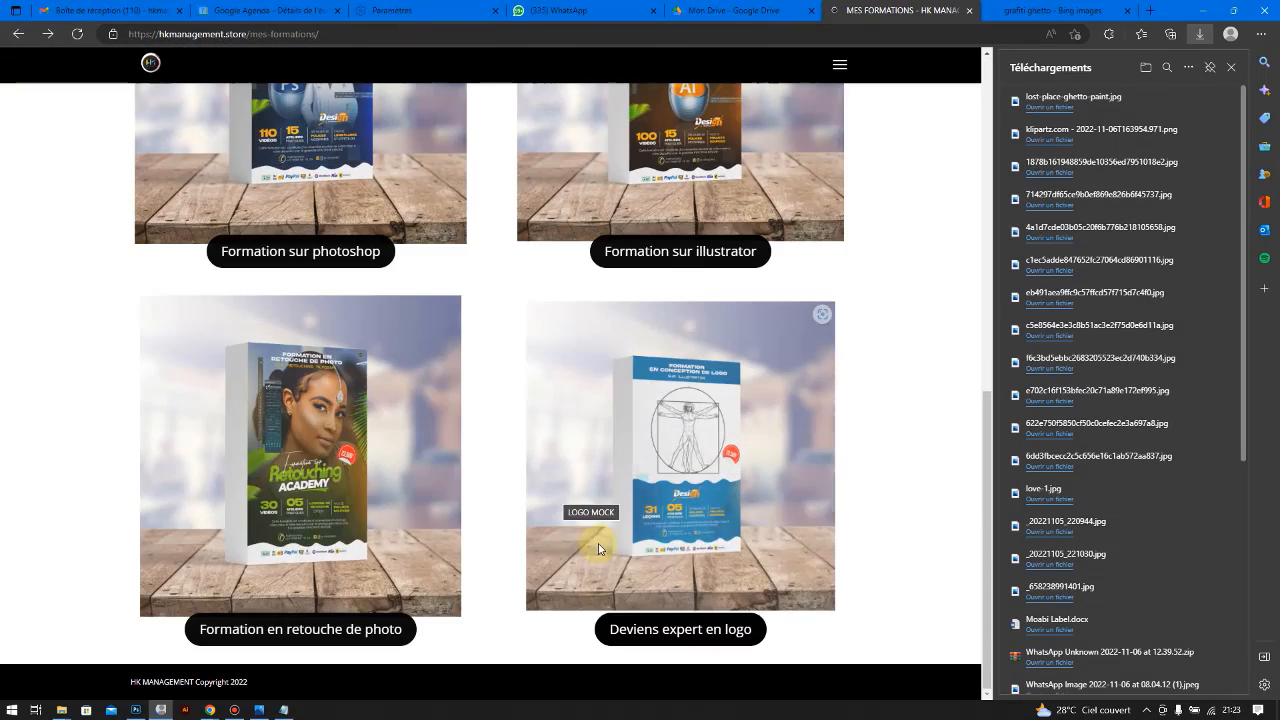
pyautogui.click(326, 250)
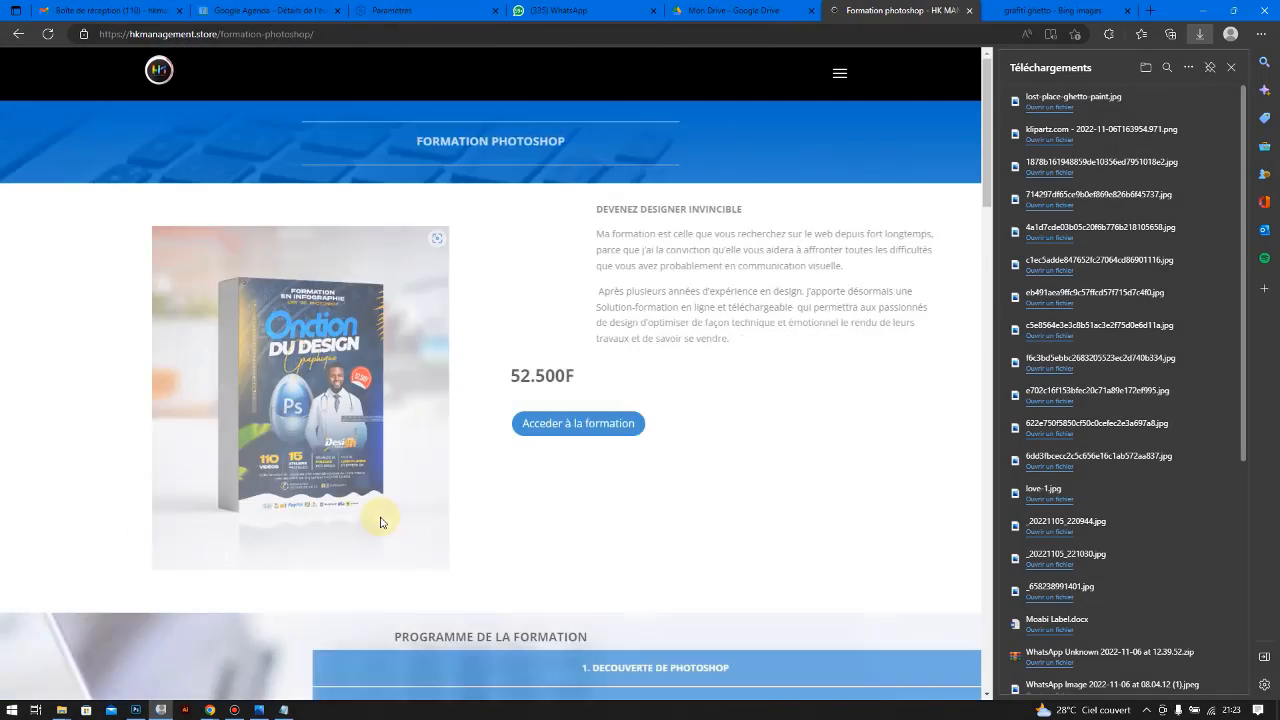
pyautogui.scroll(-6, 375, 515)
pyautogui.scroll(1, 348, 212)
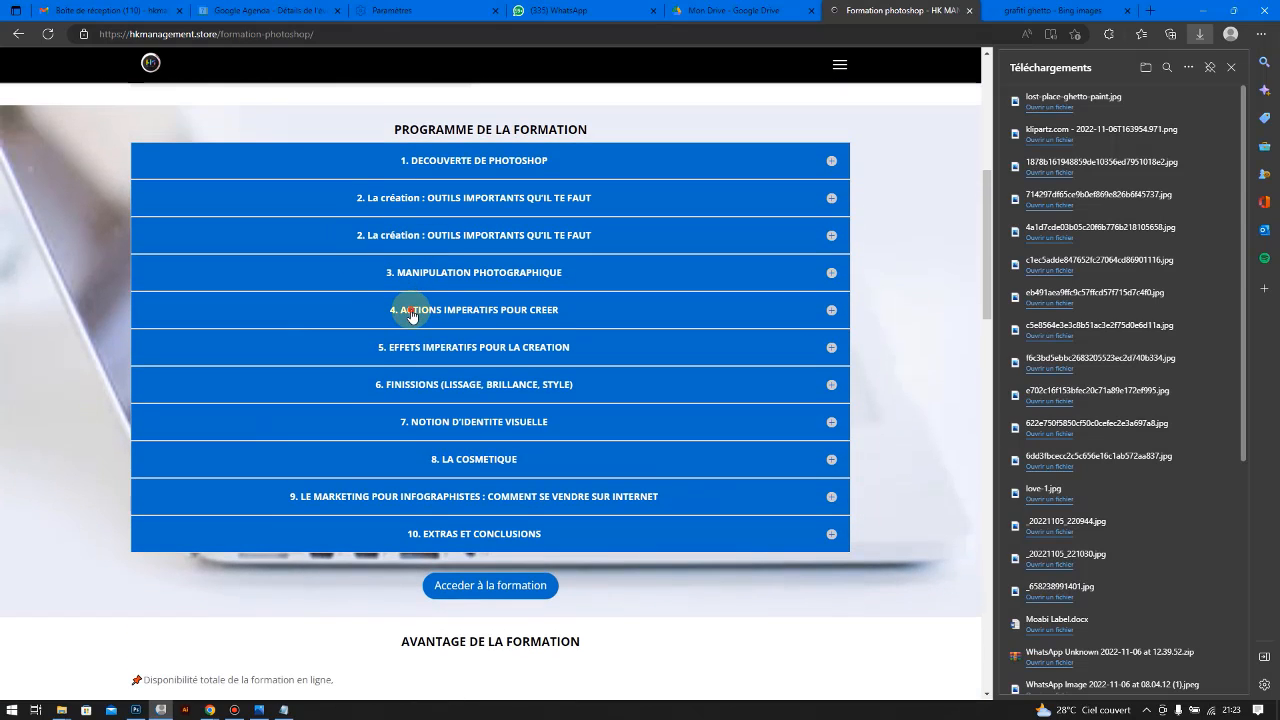
pyautogui.click(411, 314)
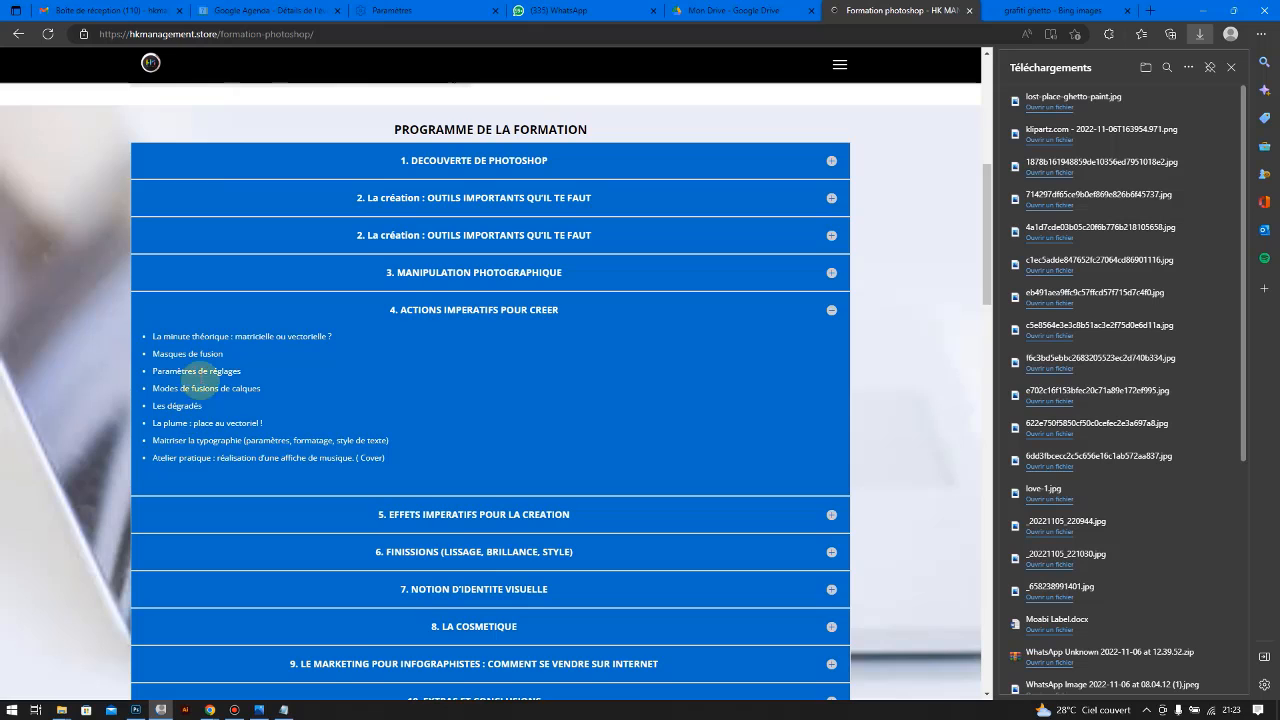
pyautogui.scroll(-2, 200, 380)
pyautogui.click(403, 318)
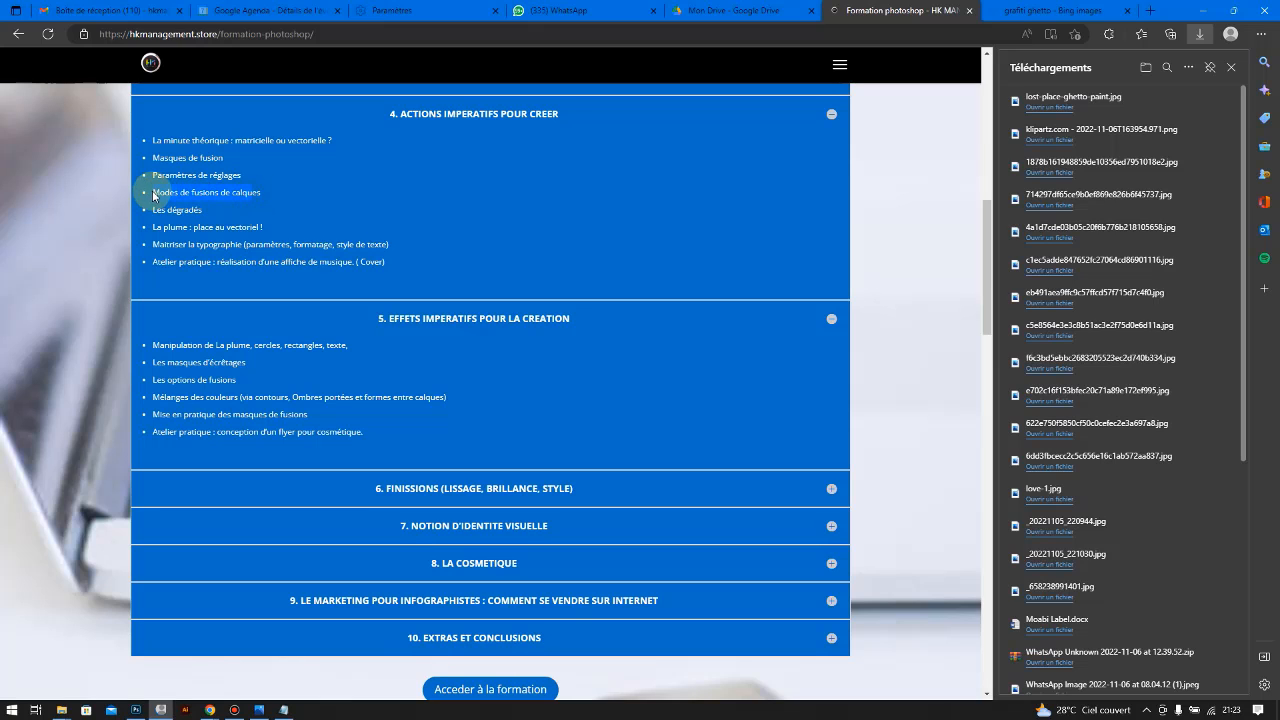
pyautogui.doubleClick(258, 193)
# Back in Photoshop, set the lost-place-ghetto-paint layer to Luminosité blending at 21% opacity and hide it
pyautogui.click(137, 711)
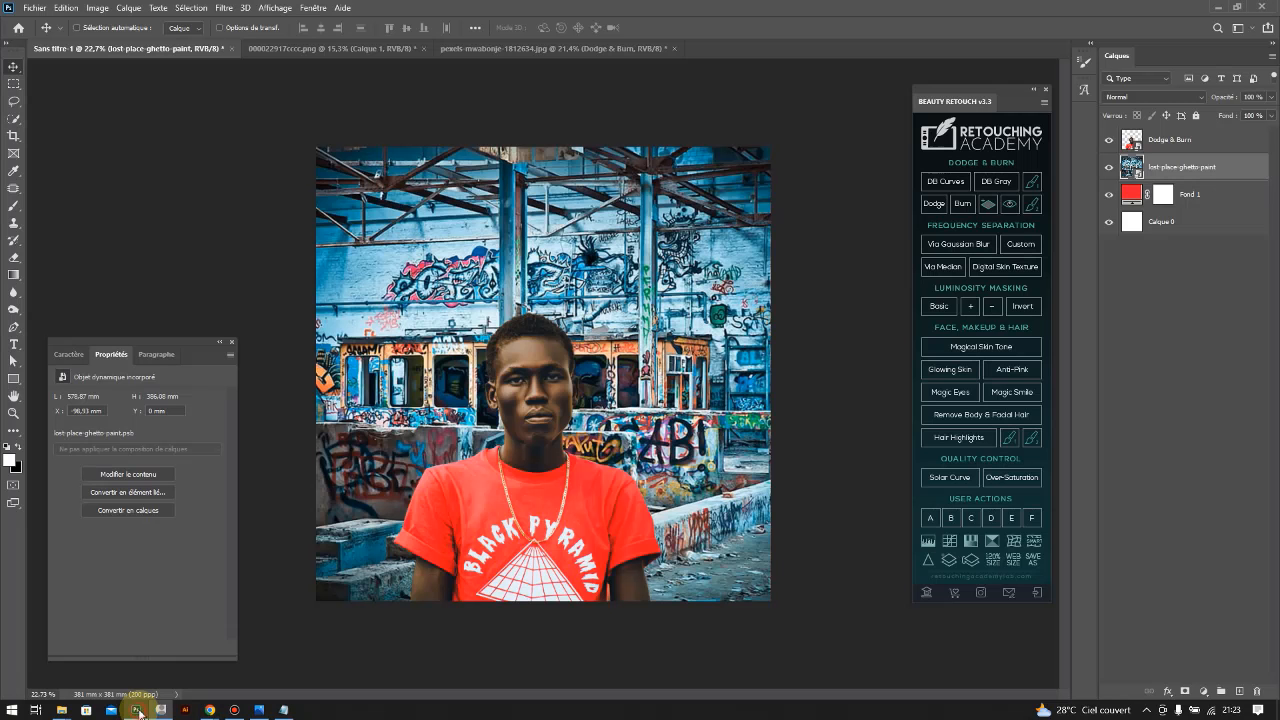
pyautogui.click(1117, 100)
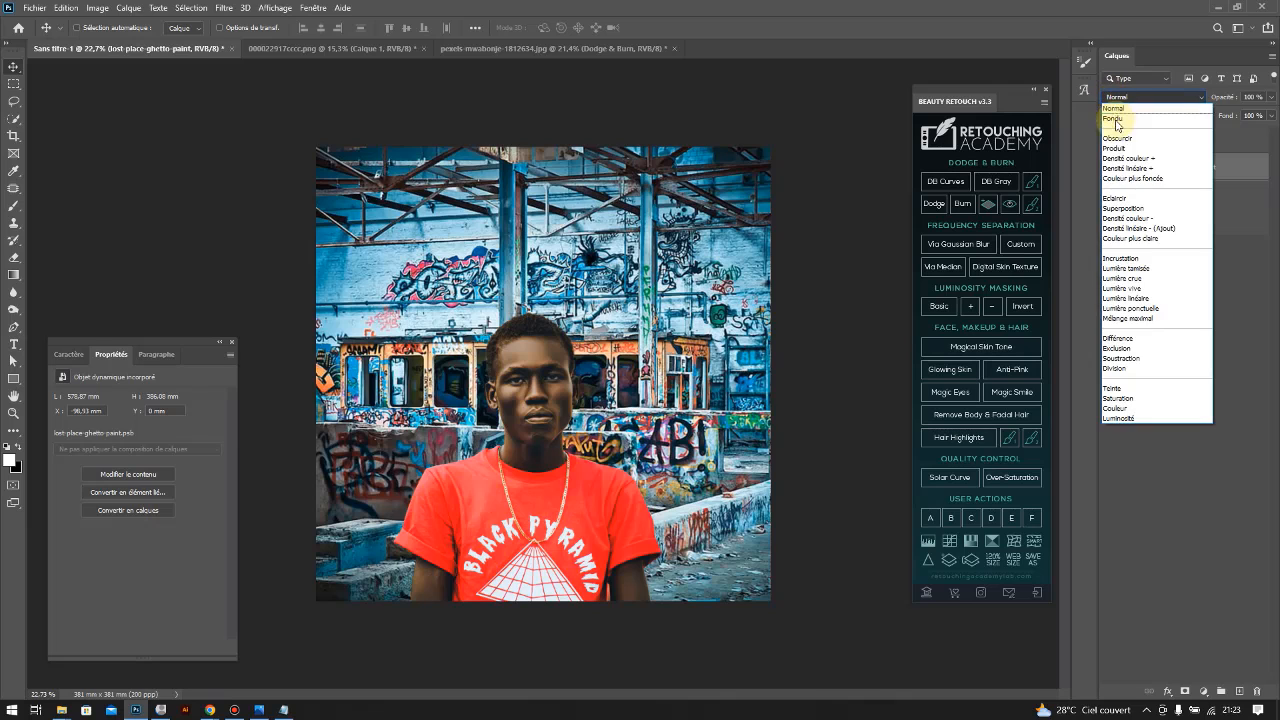
pyautogui.press('Escape')
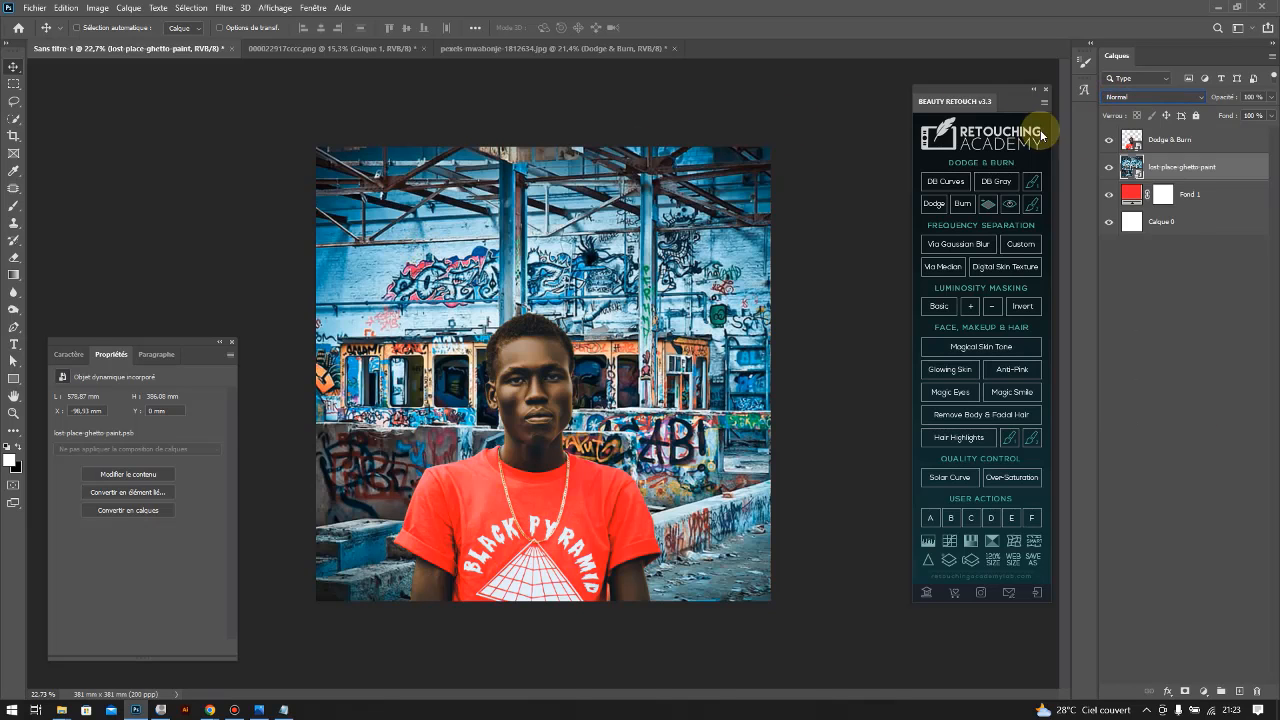
pyautogui.click(1133, 97)
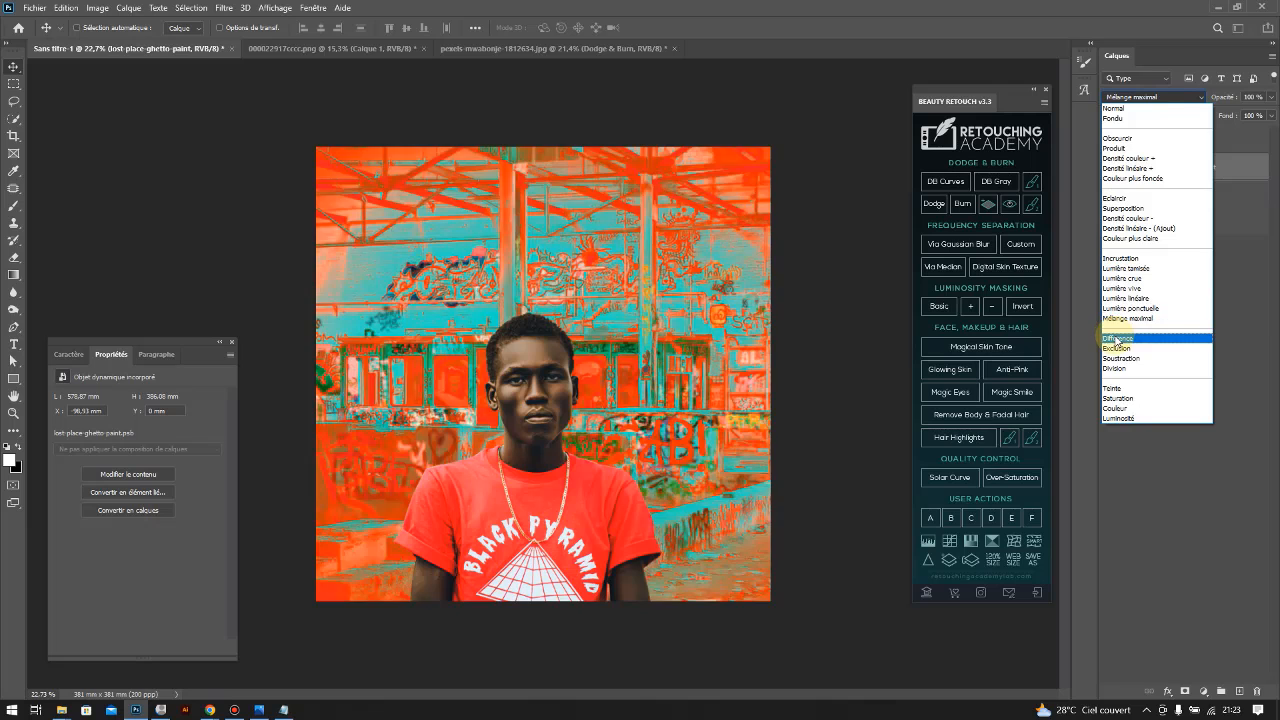
pyautogui.click(1116, 420)
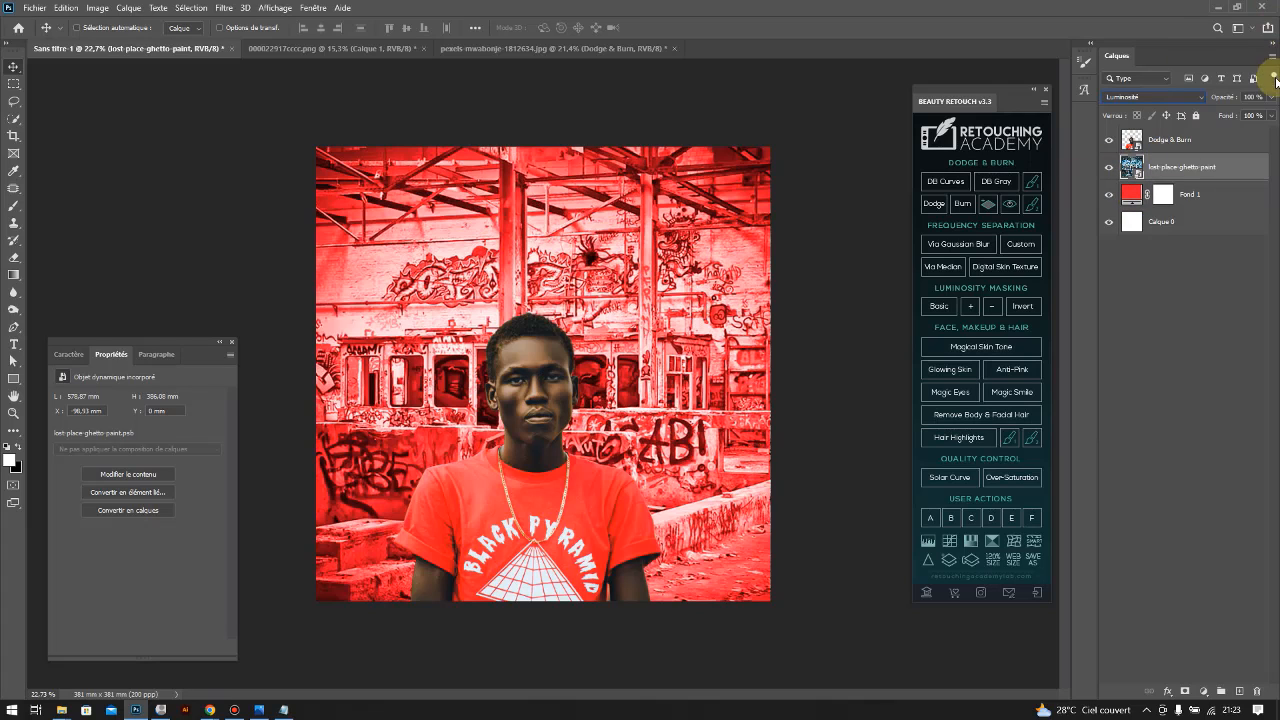
pyautogui.moveTo(1239, 117); pyautogui.dragTo(1221, 116)
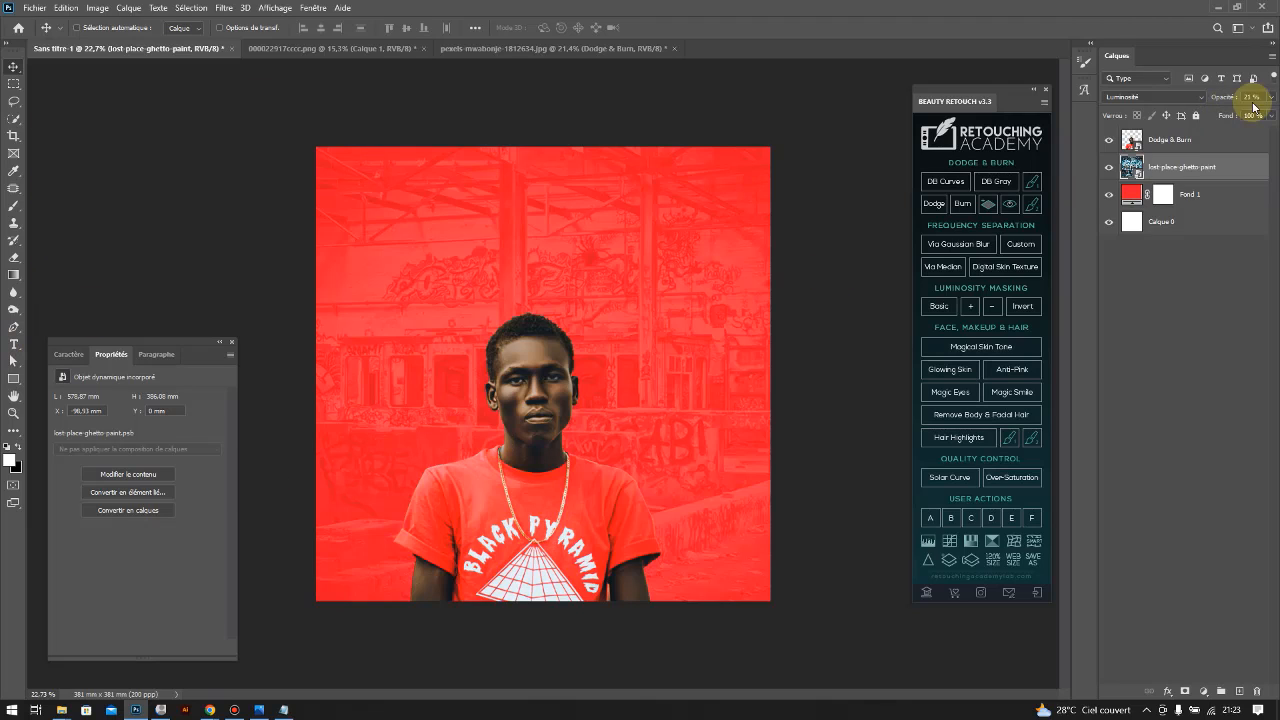
pyautogui.click(1109, 169)
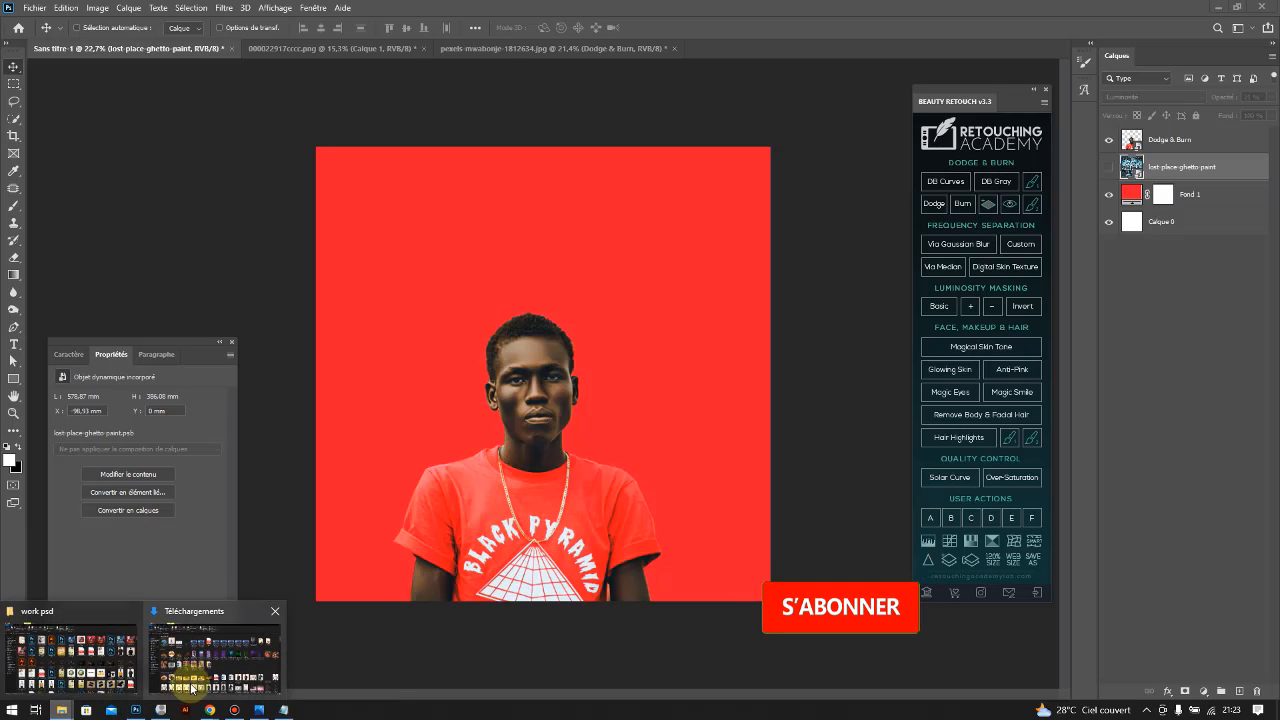
# Return to the browser's graffiti image results, close the downloads list and search Bing images for "blood background"
pyautogui.click(160, 710)
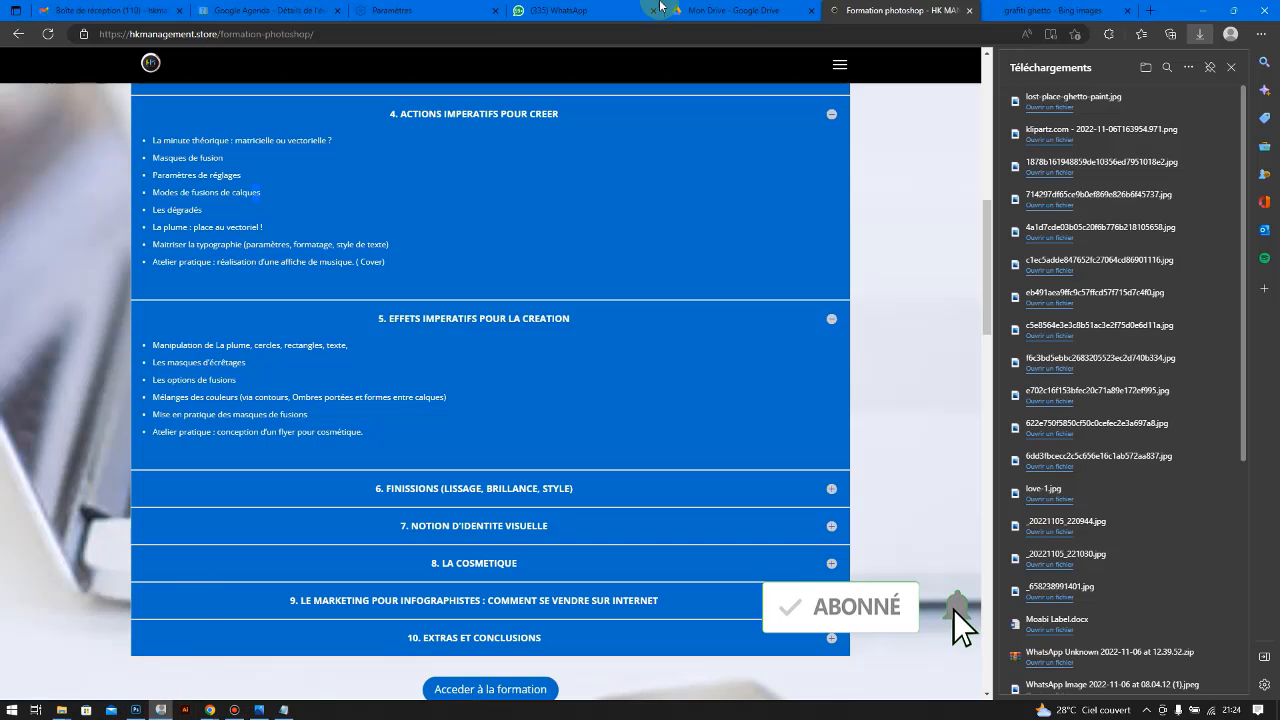
pyautogui.click(1017, 14)
pyautogui.scroll(-10, 591, 506)
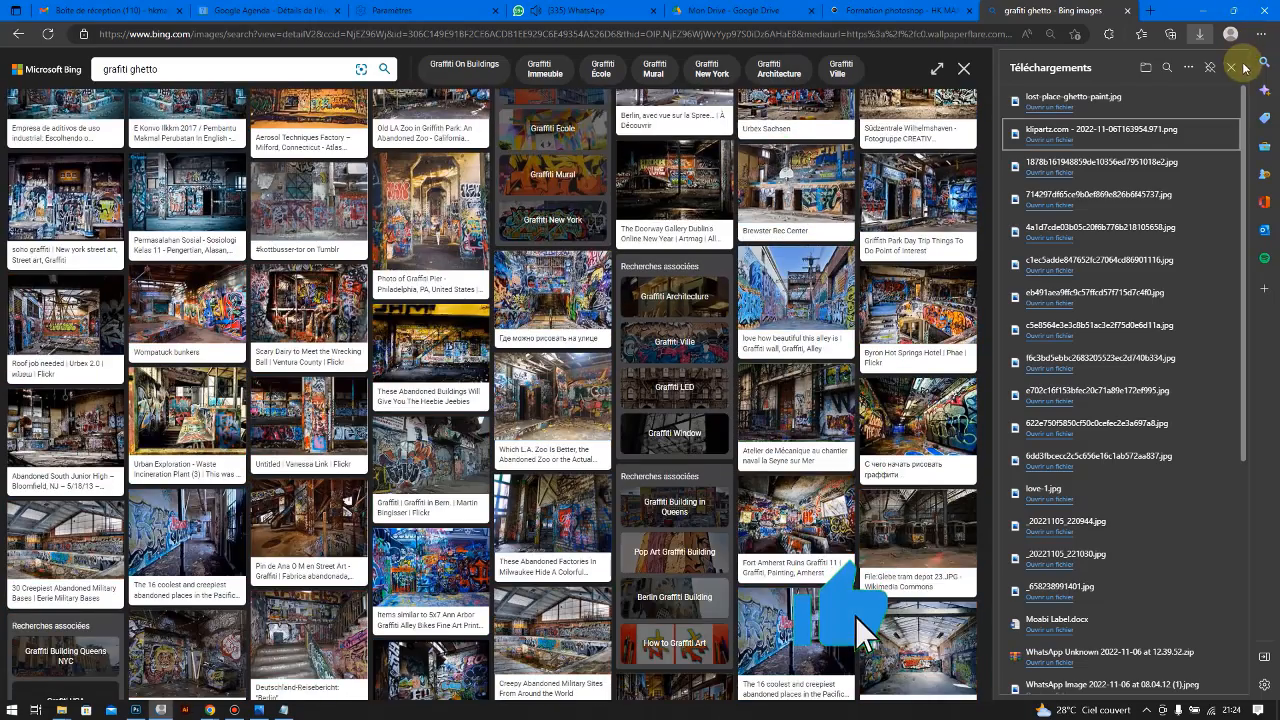
pyautogui.click(1232, 67)
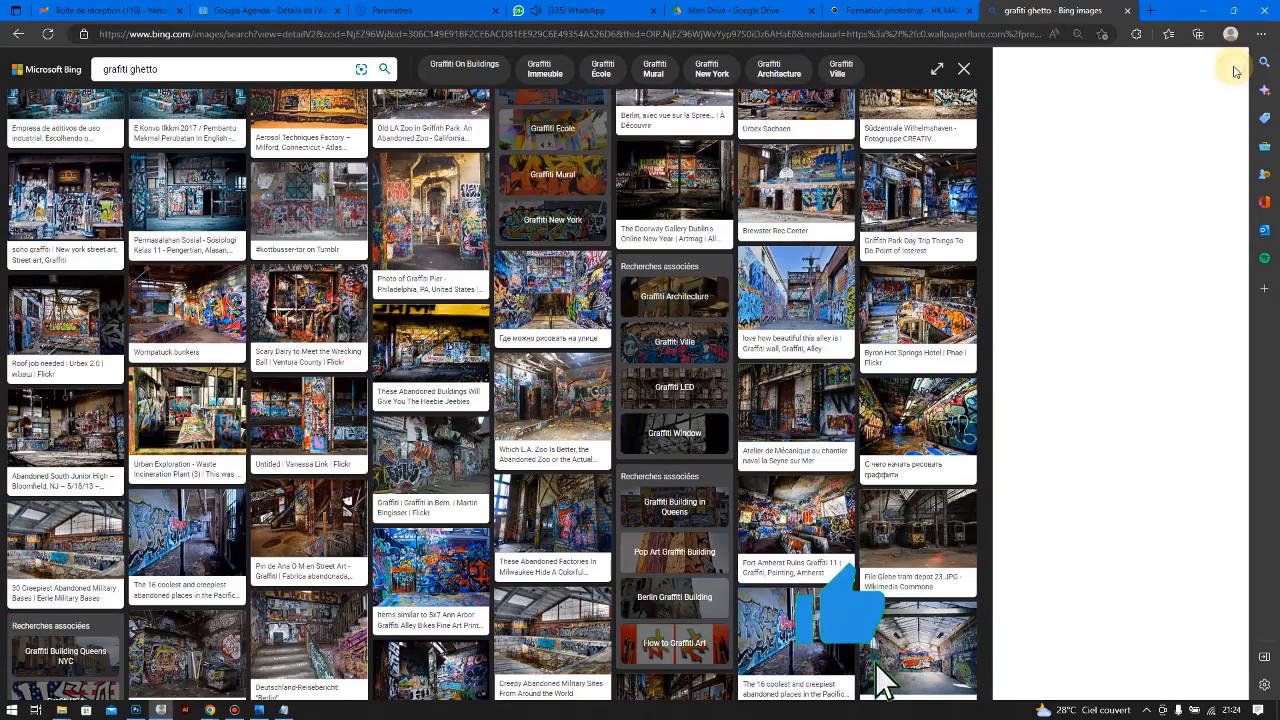
pyautogui.click(18, 34)
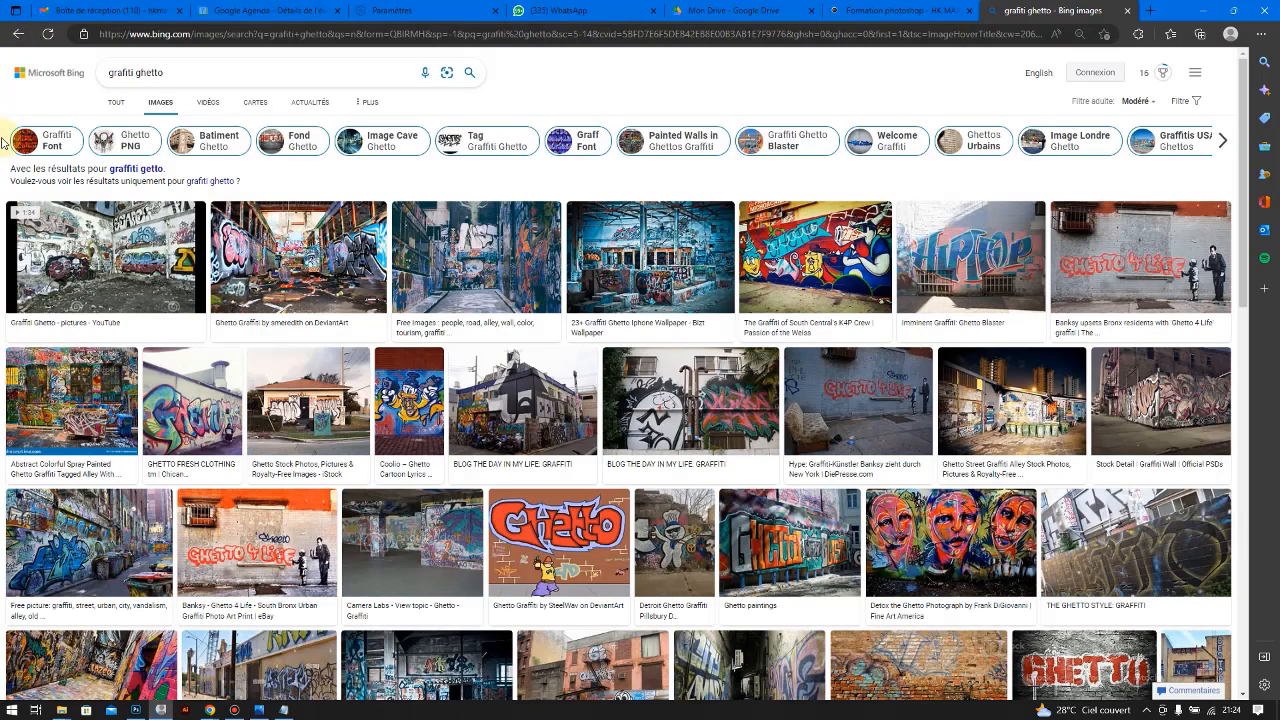
pyautogui.click(158, 71)
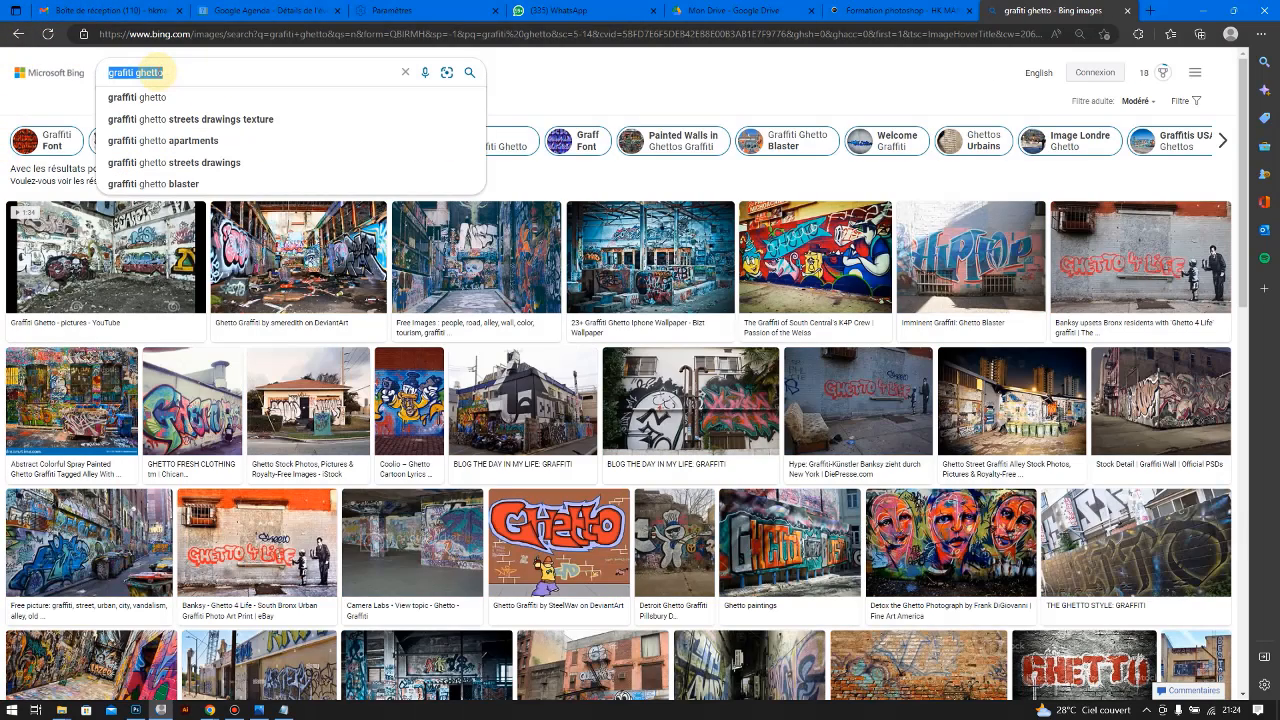
pyautogui.write('blood bac')
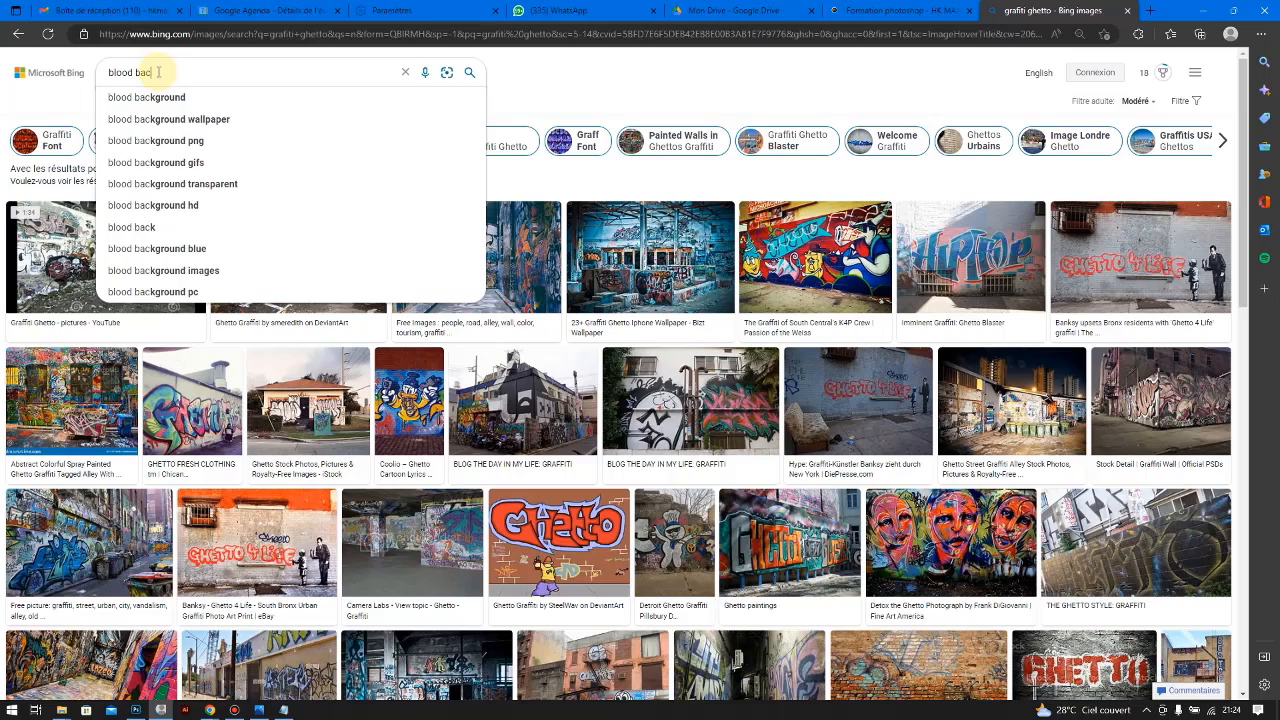
pyautogui.write('kground')
pyautogui.press('Return')
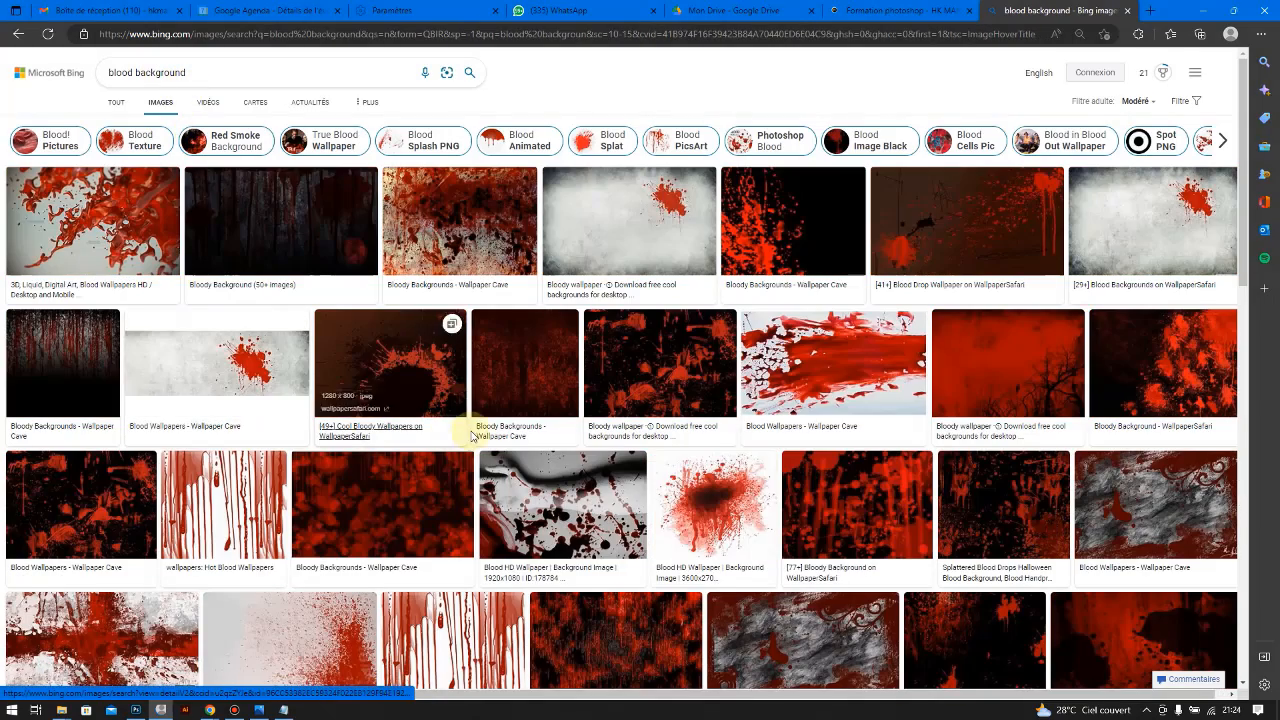
# Examine the blood background image results for a splatter texture suited to the cover's red background
pyautogui.scroll(-2, 478, 428)
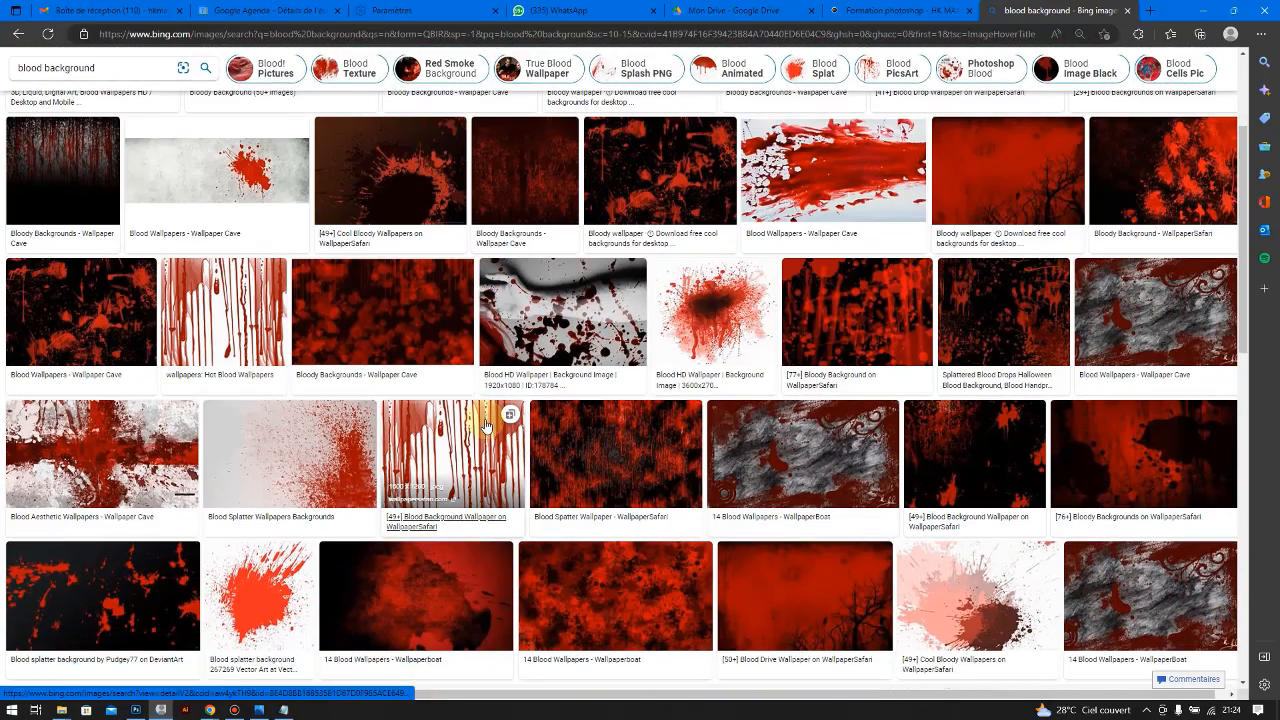
pyautogui.scroll(-5, 383, 440)
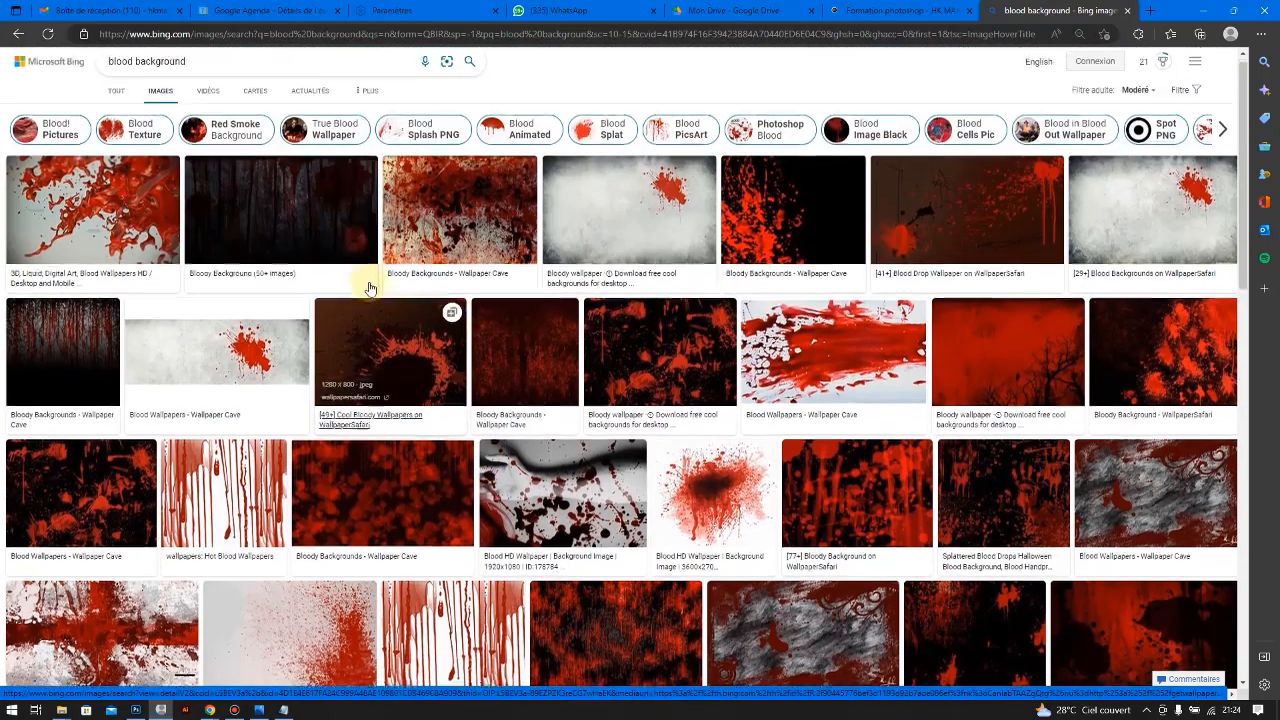
pyautogui.scroll(-3, 369, 288)
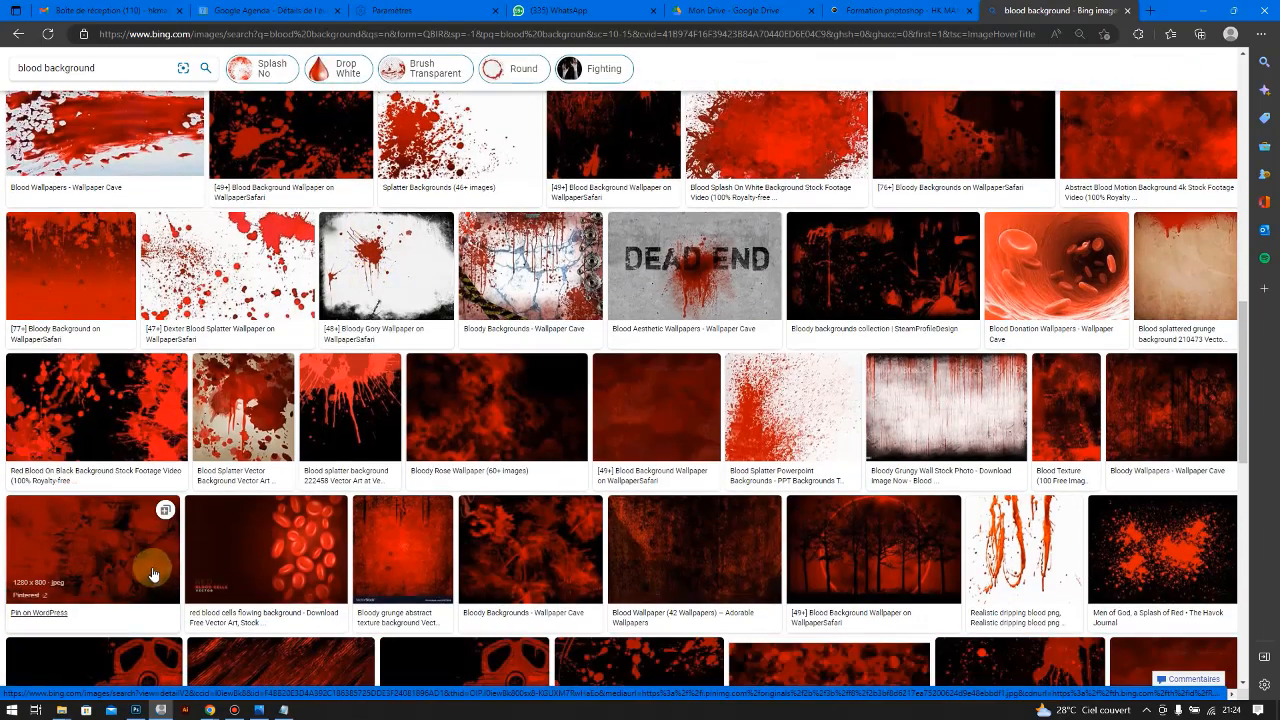
pyautogui.scroll(-4, 163, 559)
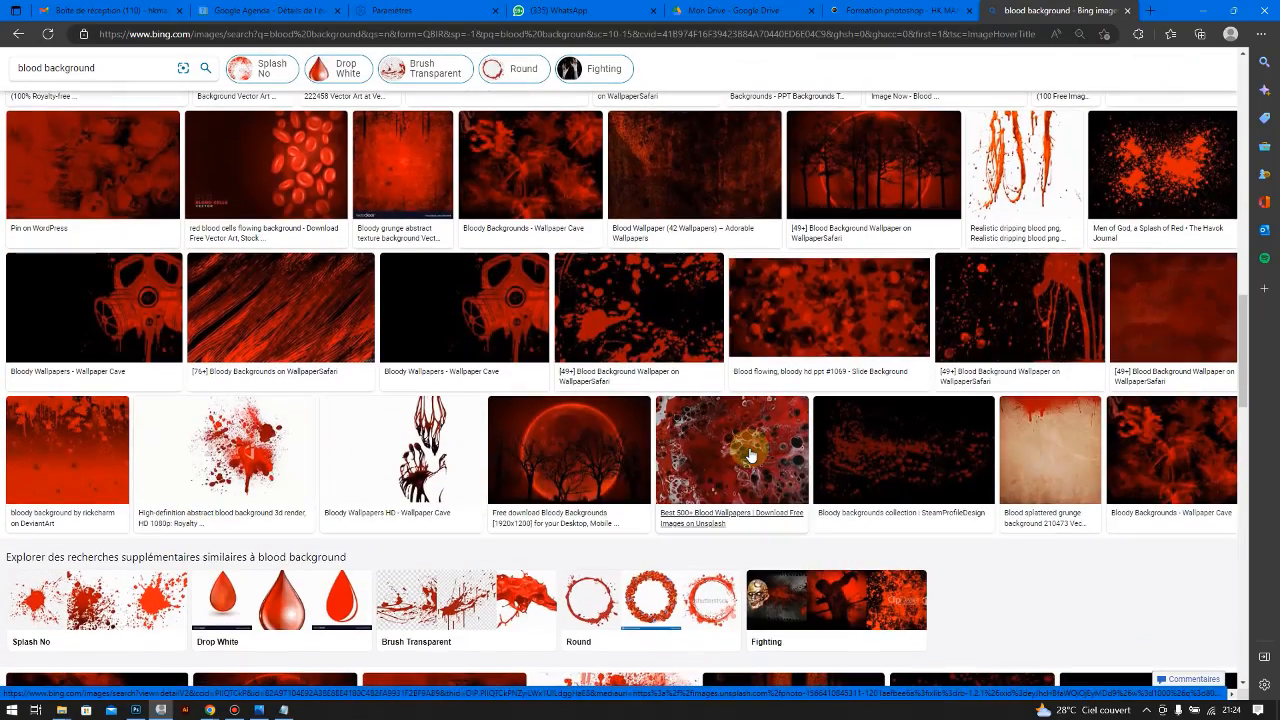
pyautogui.scroll(-2, 738, 443)
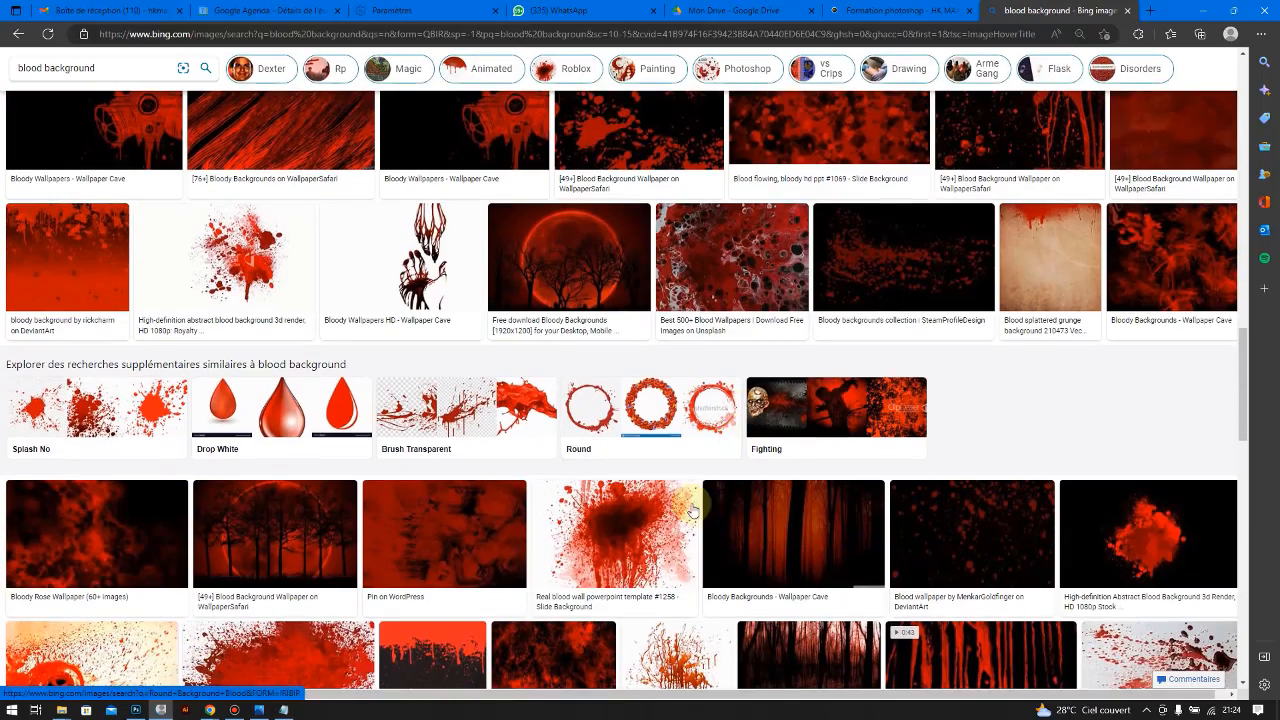
pyautogui.scroll(5, 484, 516)
pyautogui.scroll(3, 484, 516)
pyautogui.scroll(-8, 484, 450)
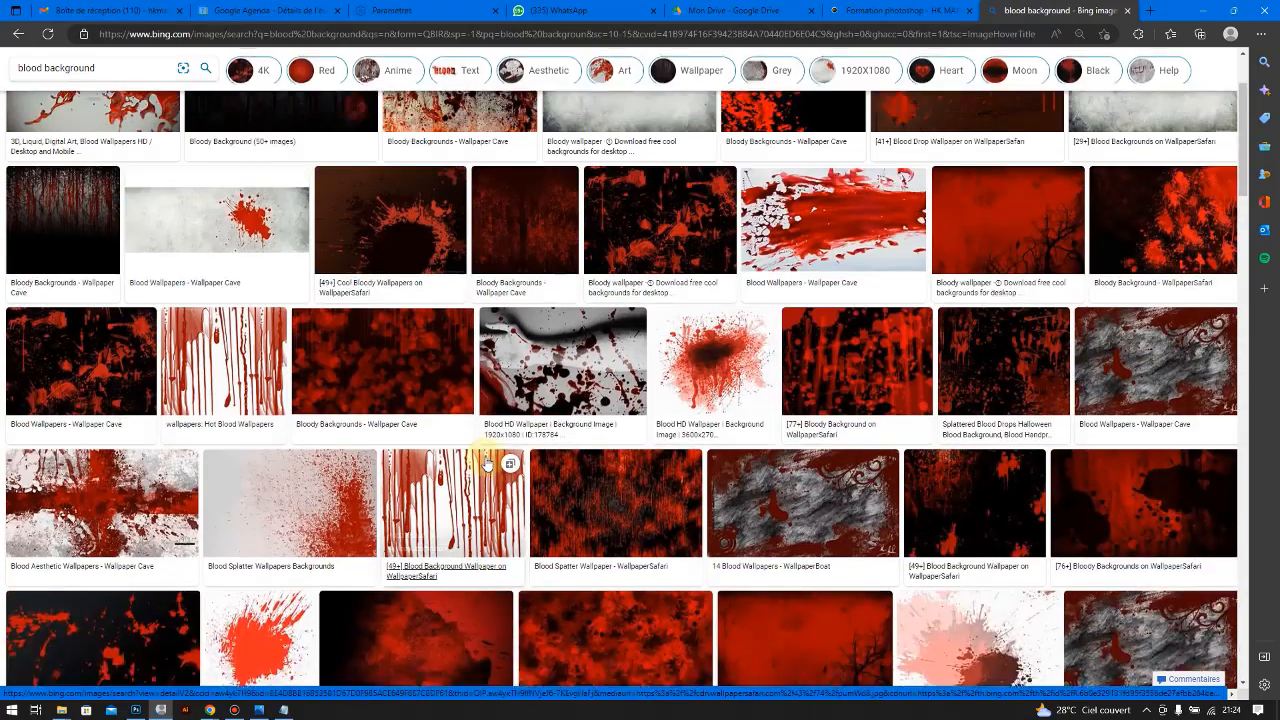
pyautogui.scroll(1, 491, 463)
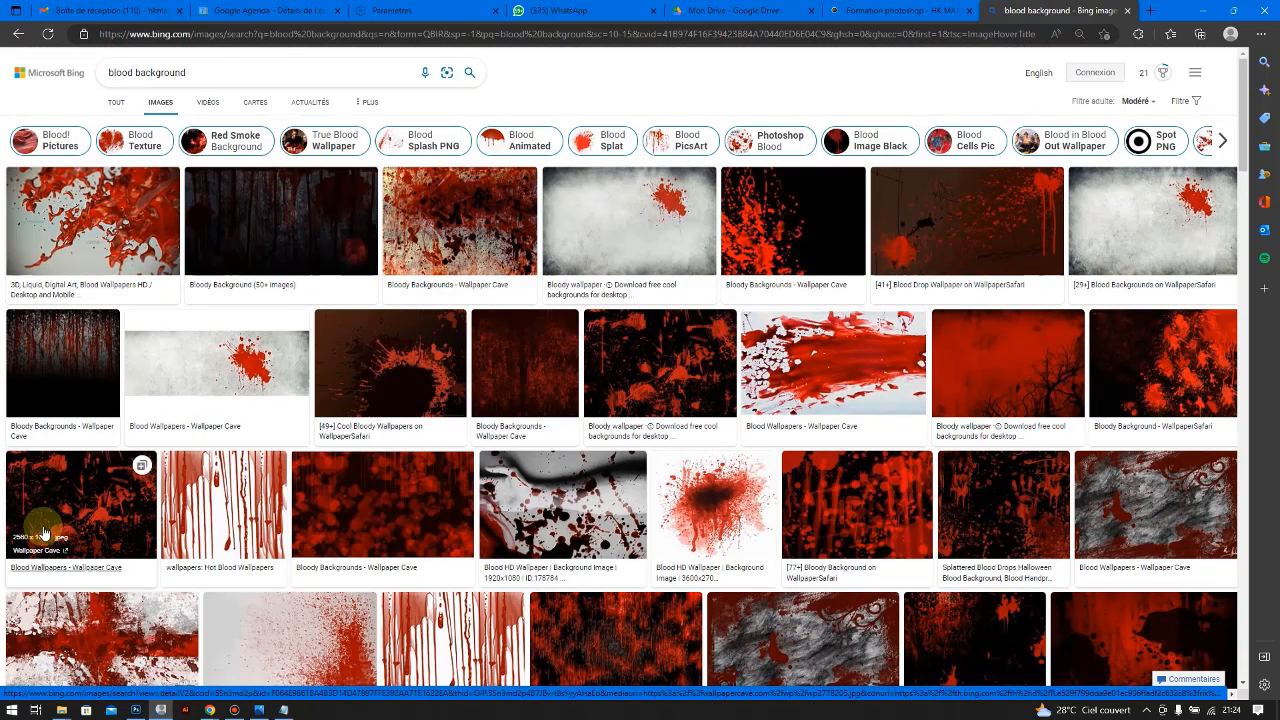
pyautogui.scroll(-1, 714, 486)
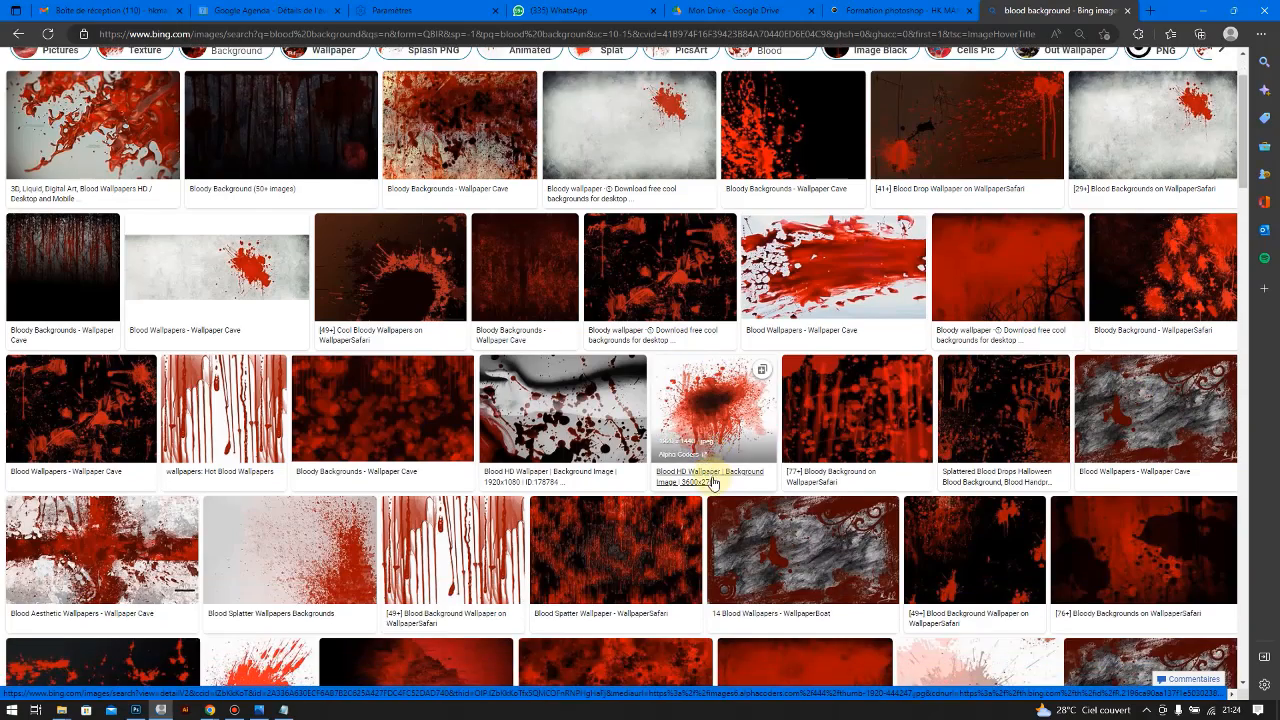
pyautogui.scroll(-1, 296, 553)
pyautogui.scroll(-1, 296, 553)
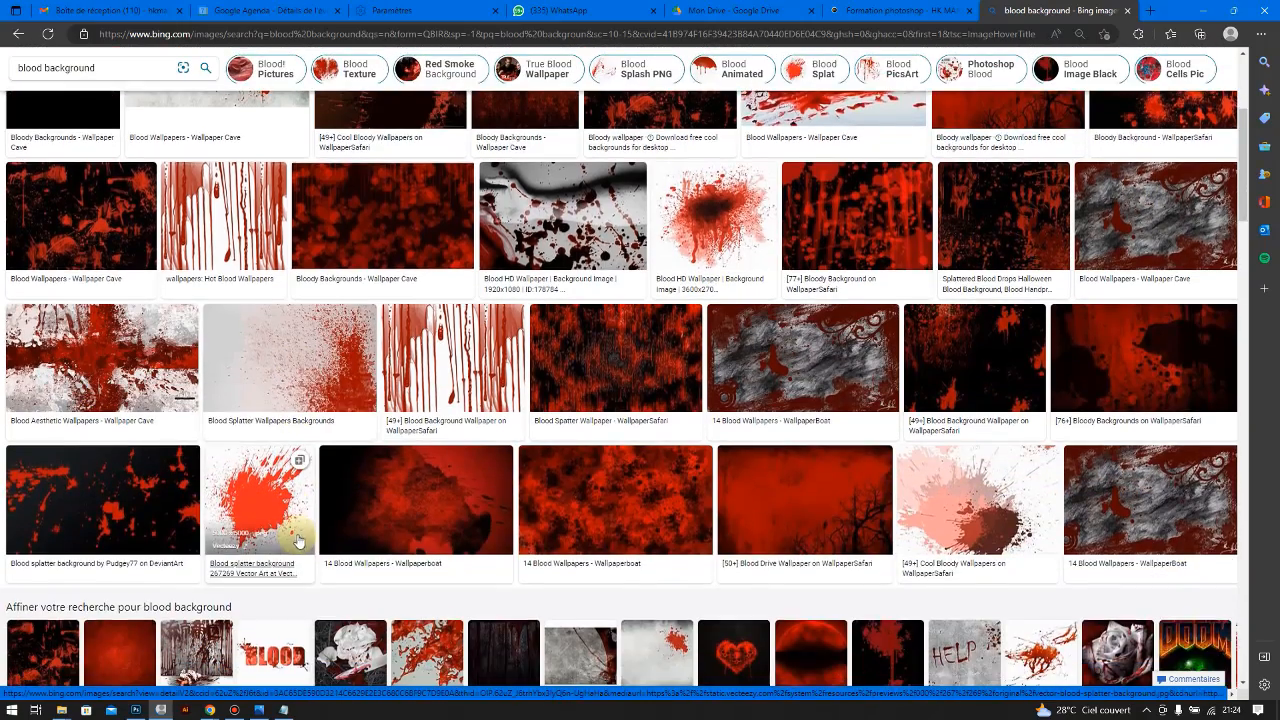
pyautogui.scroll(-2, 297, 531)
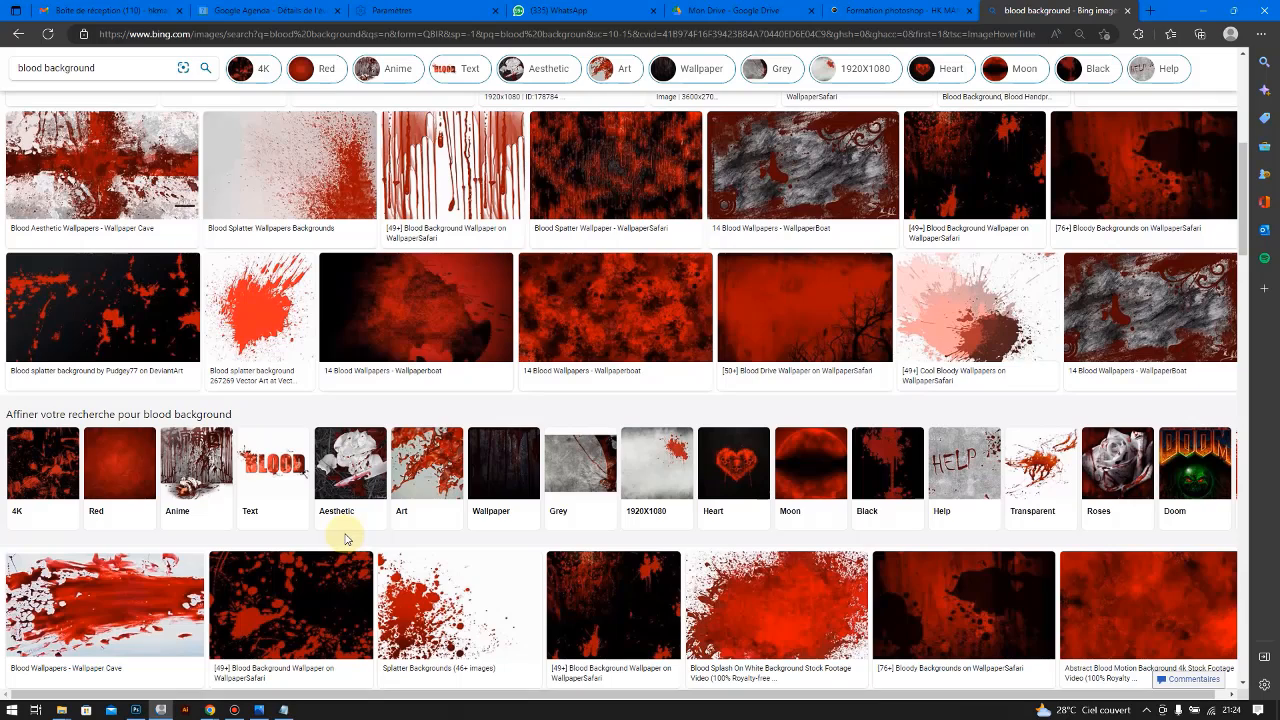
pyautogui.scroll(5, 420, 550)
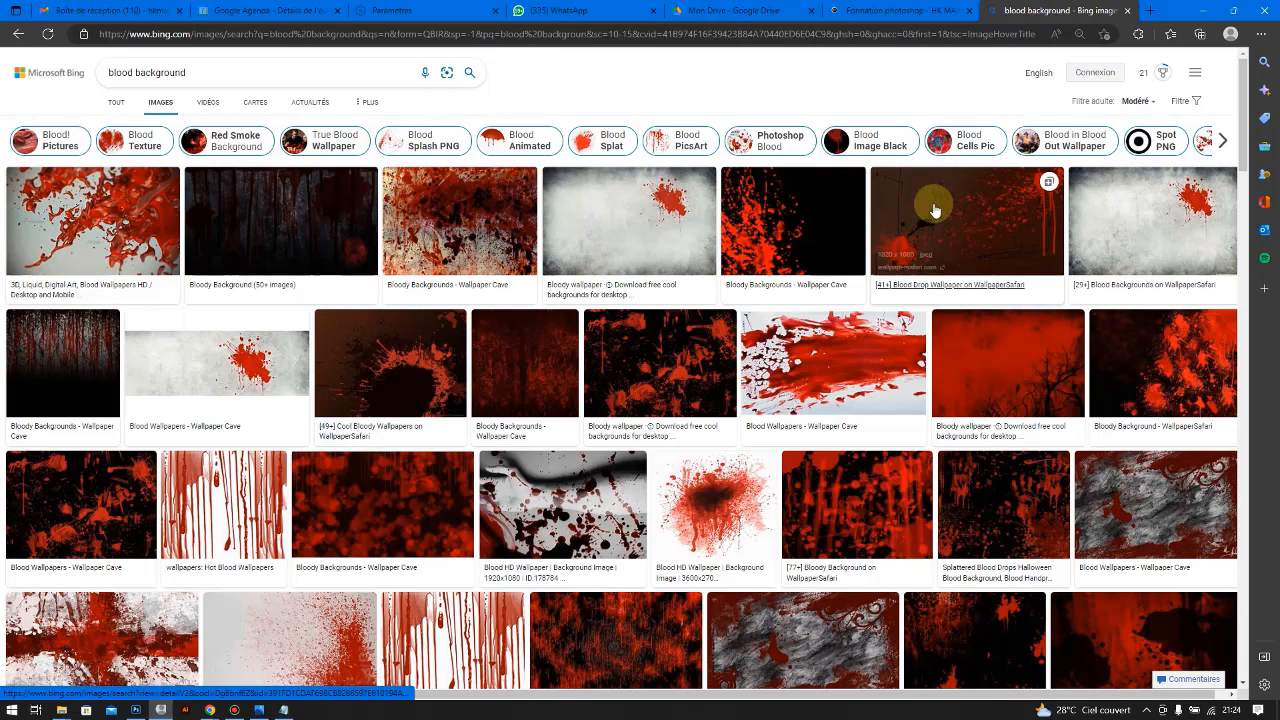
# Open the Wallpaper Cave image of red splatters and handprints on black and save it to Téléchargements as OIP (29)
pyautogui.scroll(-1, 390, 485)
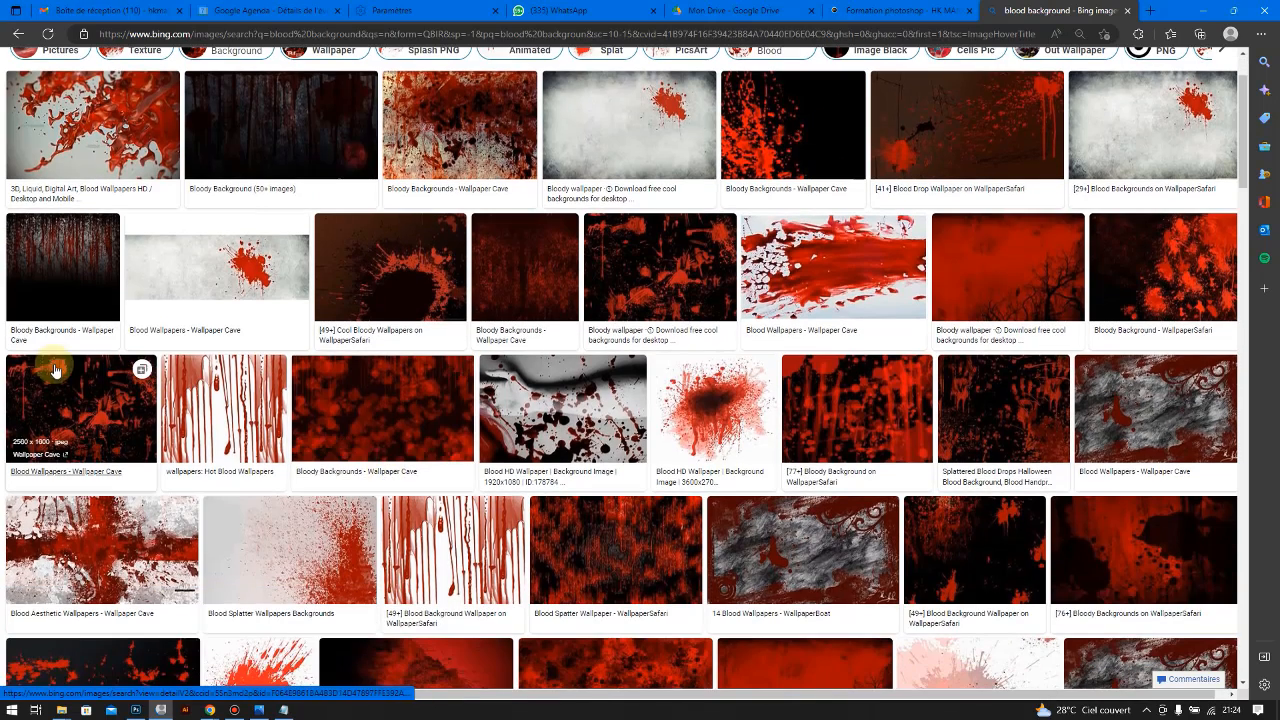
pyautogui.click(31, 384)
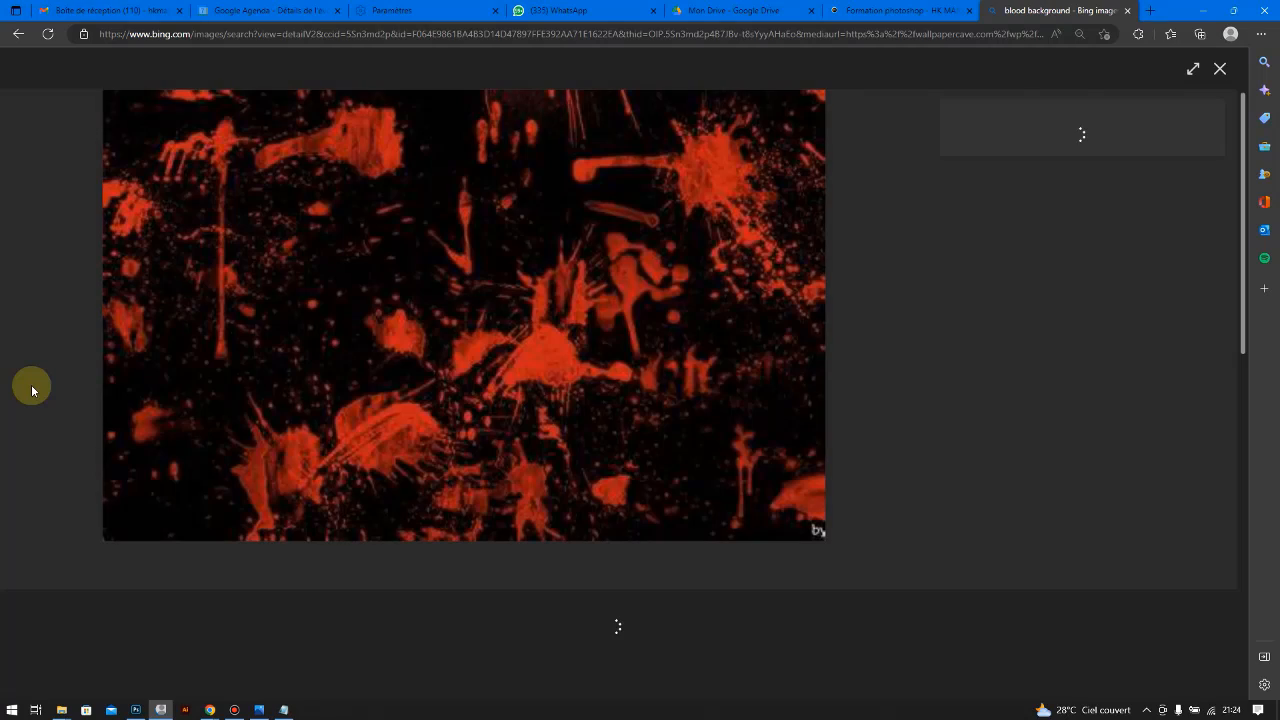
pyautogui.rightClick(301, 238)
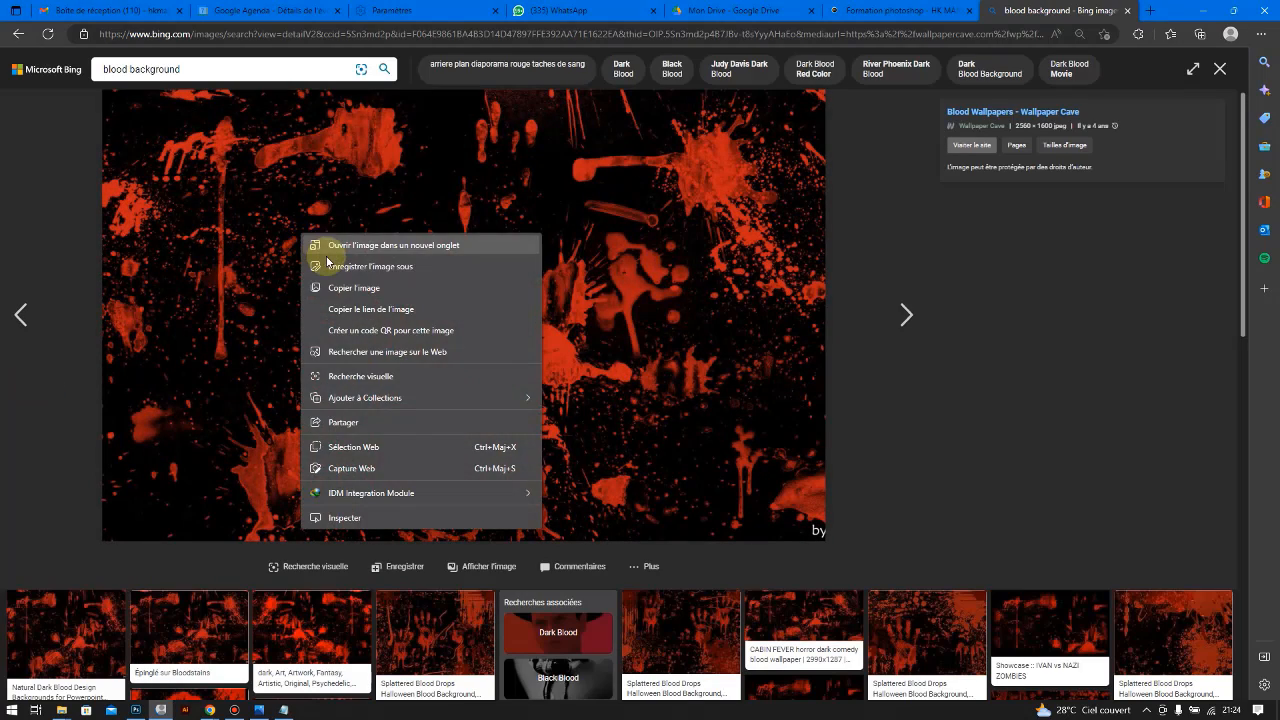
pyautogui.click(573, 323)
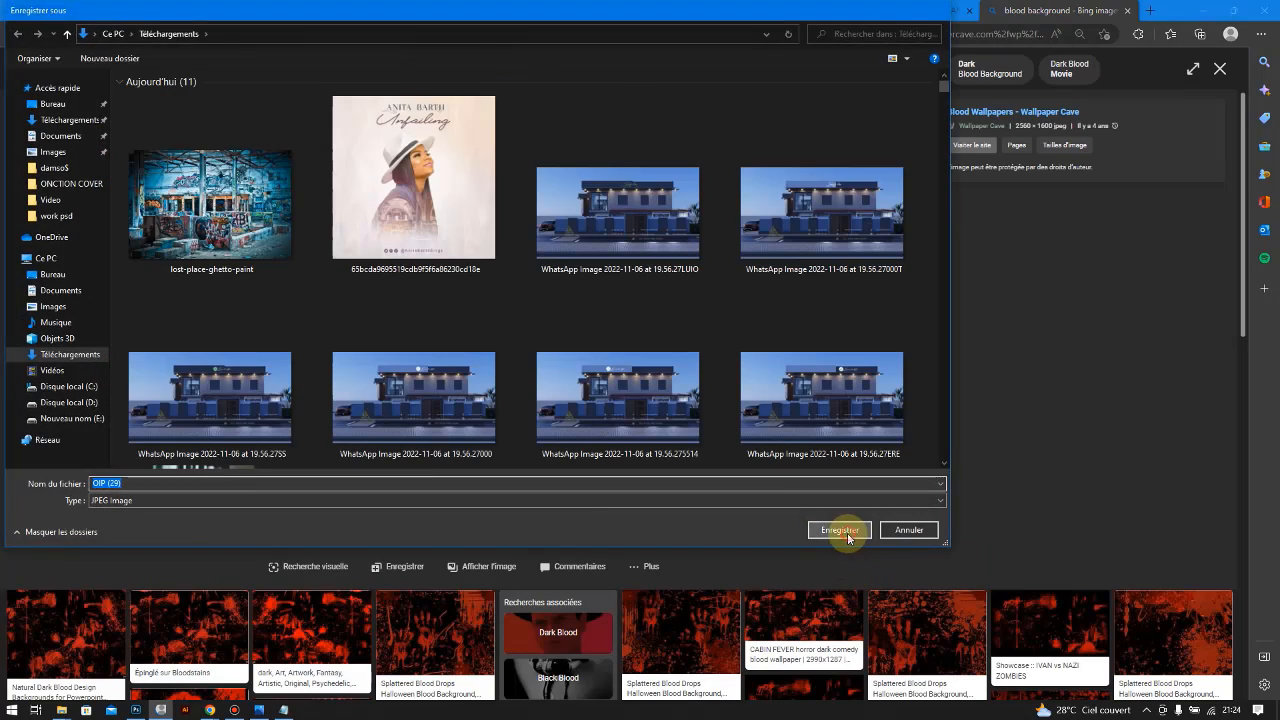
pyautogui.click(840, 530)
# Place the OIP (29) image from the Téléchargements folder into the Photoshop cover document, behind the portrait
pyautogui.moveTo(61, 708)
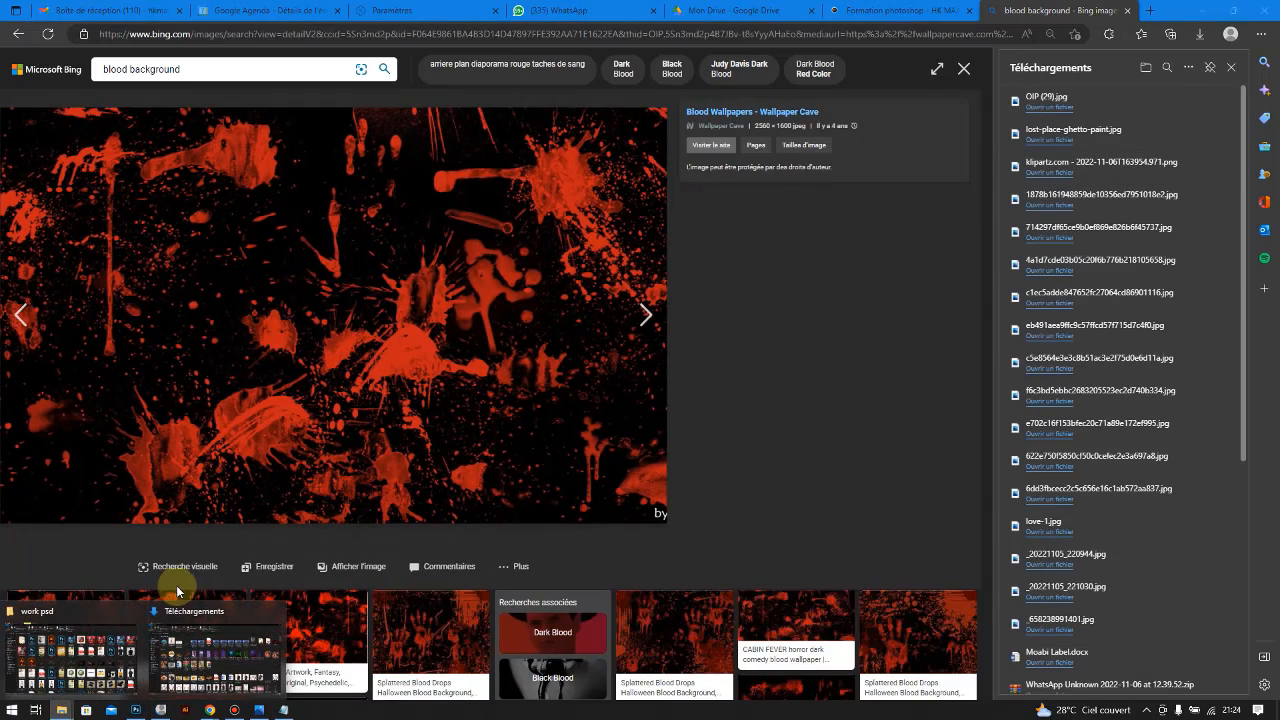
pyautogui.click(178, 625)
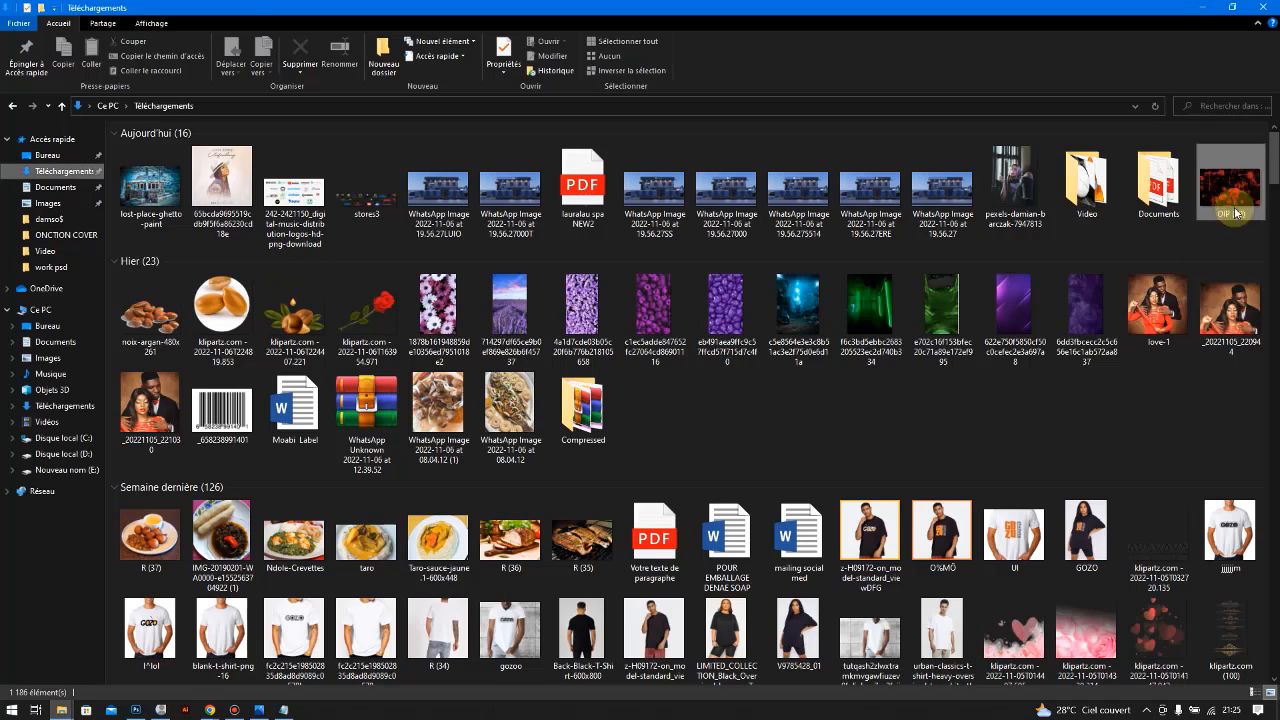
pyautogui.moveTo(1236, 212); pyautogui.dragTo(466, 455)
pyautogui.press('Return')
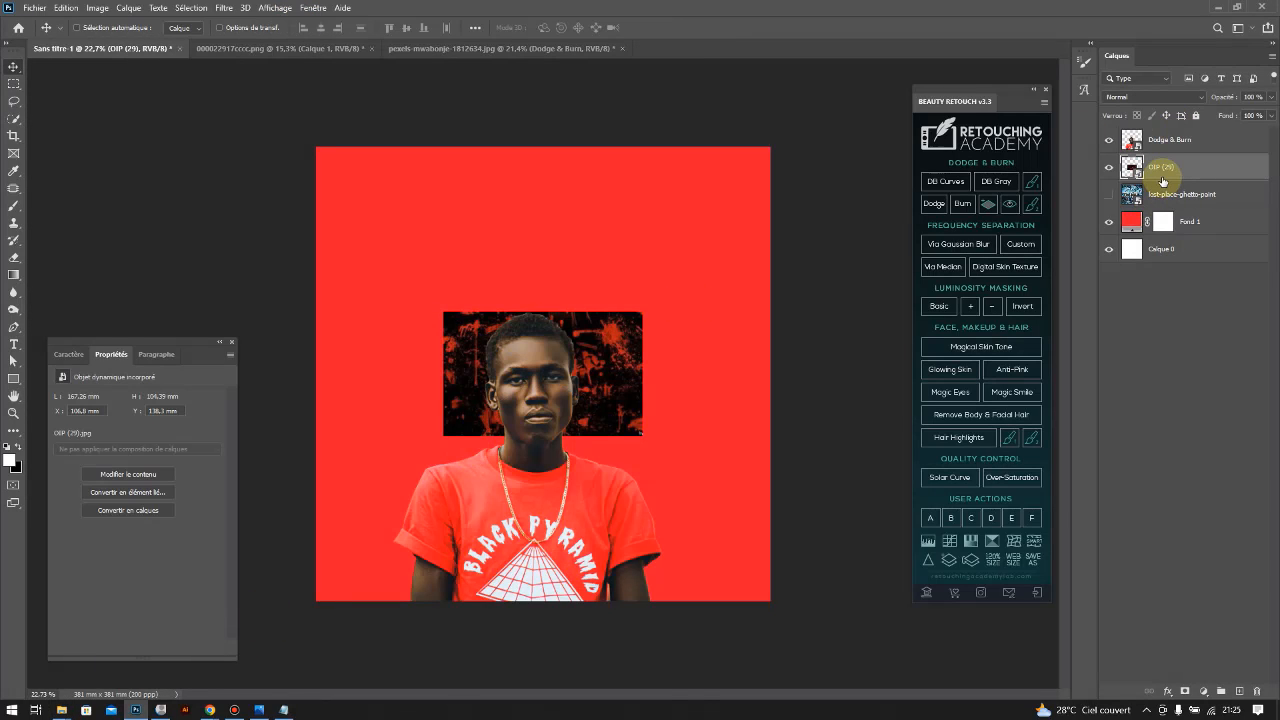
# Enlarge the OIP (29) blood texture to about 639 × 399 mm so it covers the whole canvas
pyautogui.hotkey('ctrl', 't')
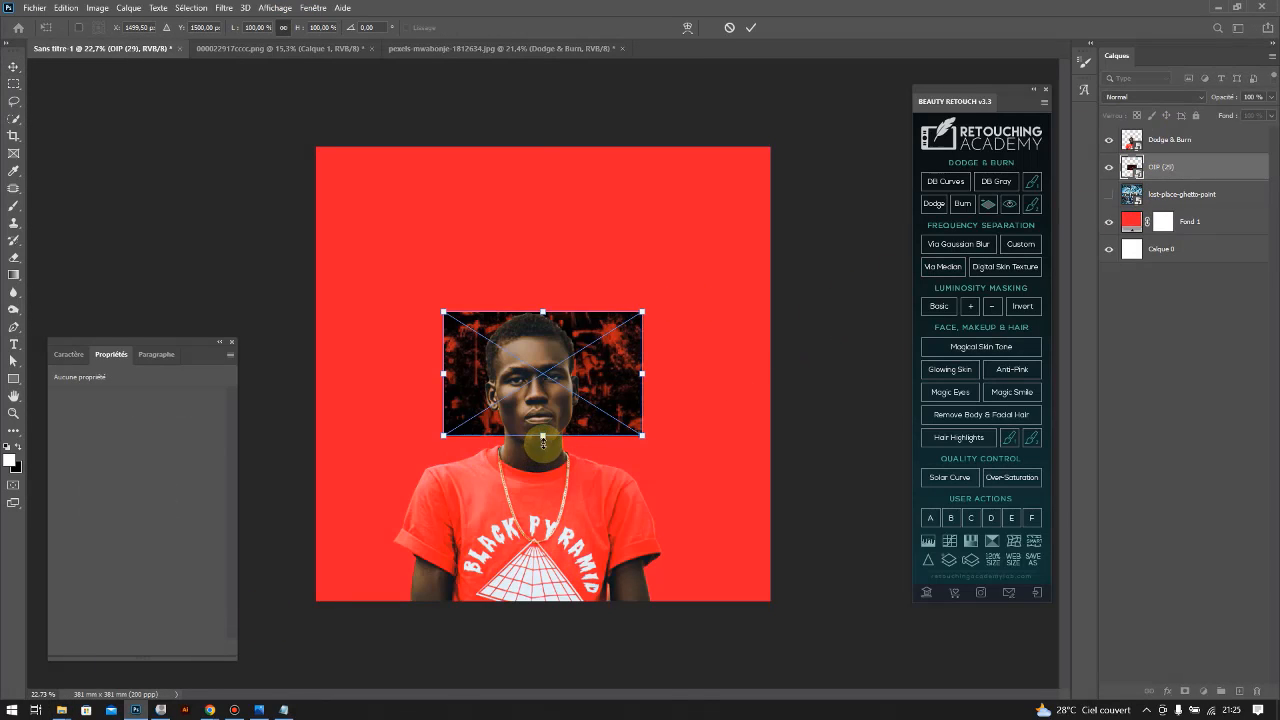
pyautogui.moveTo(543, 436); pyautogui.dragTo(549, 596)
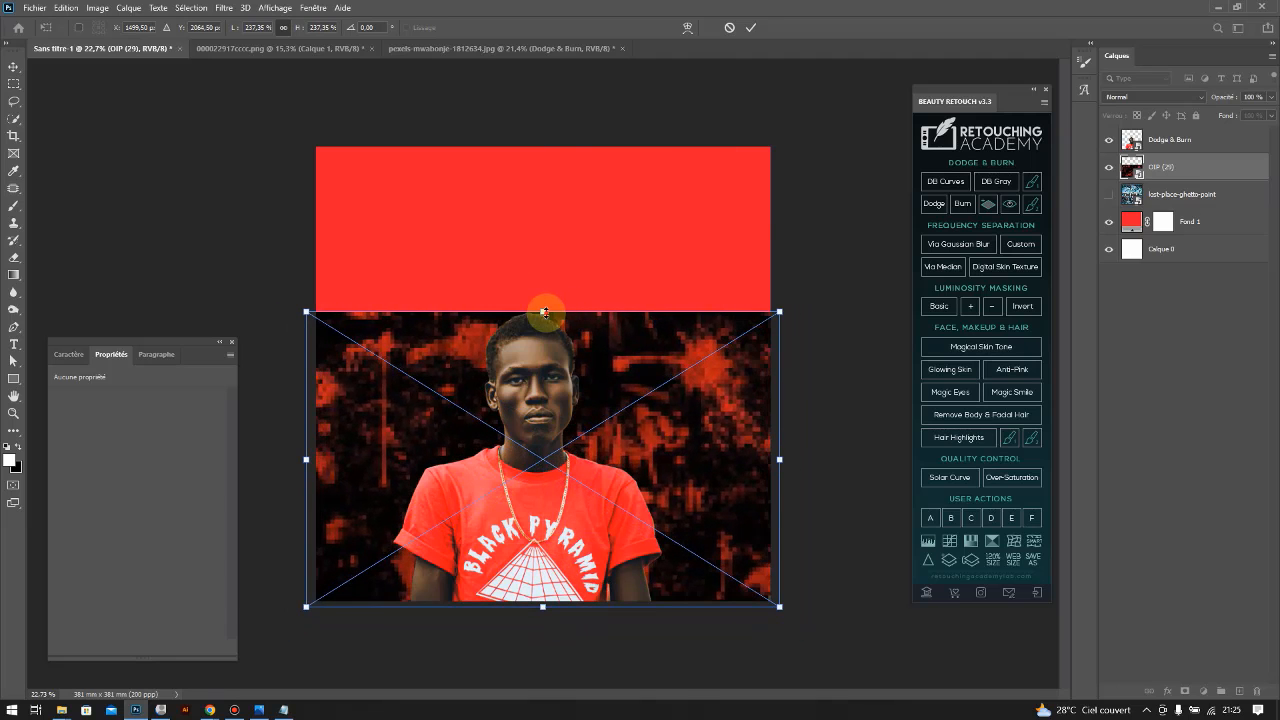
pyautogui.moveTo(543, 311); pyautogui.dragTo(540, 118)
pyautogui.doubleClick(540, 270)
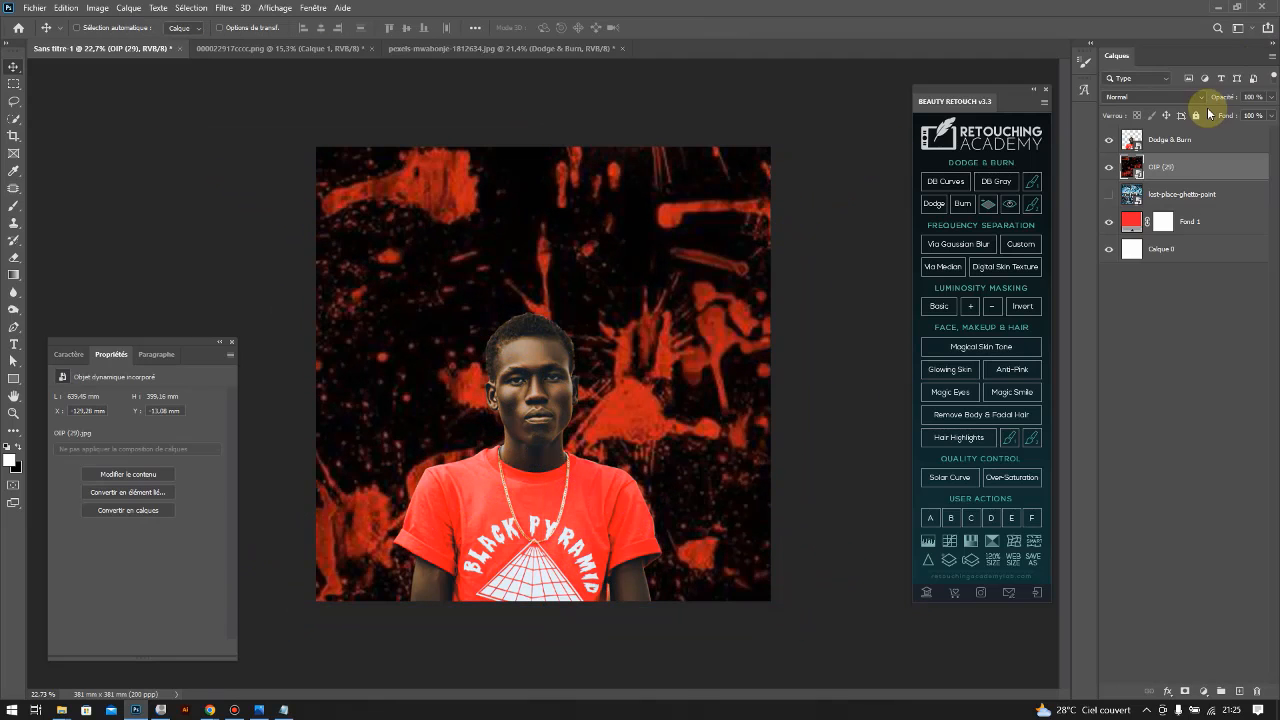
# Set the OIP (29) layer's blending mode to Soustraction and its opacity to 50%
pyautogui.click(1151, 99)
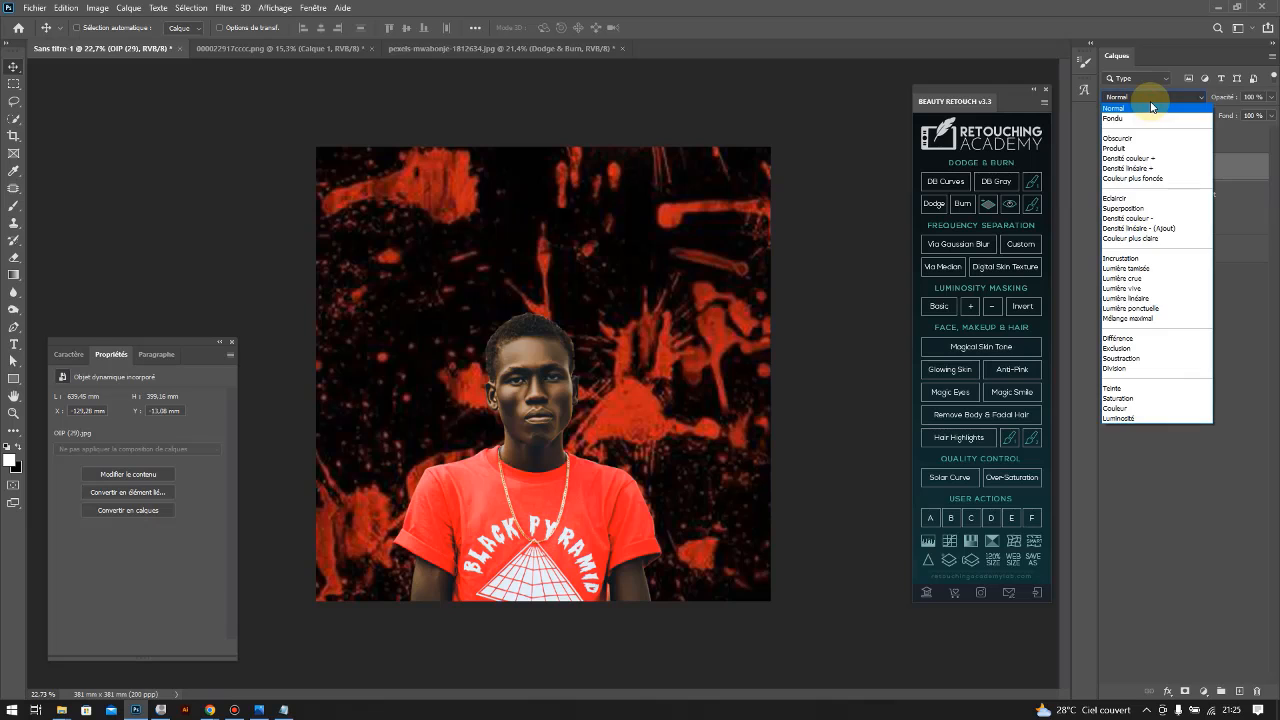
pyautogui.click(477, 299)
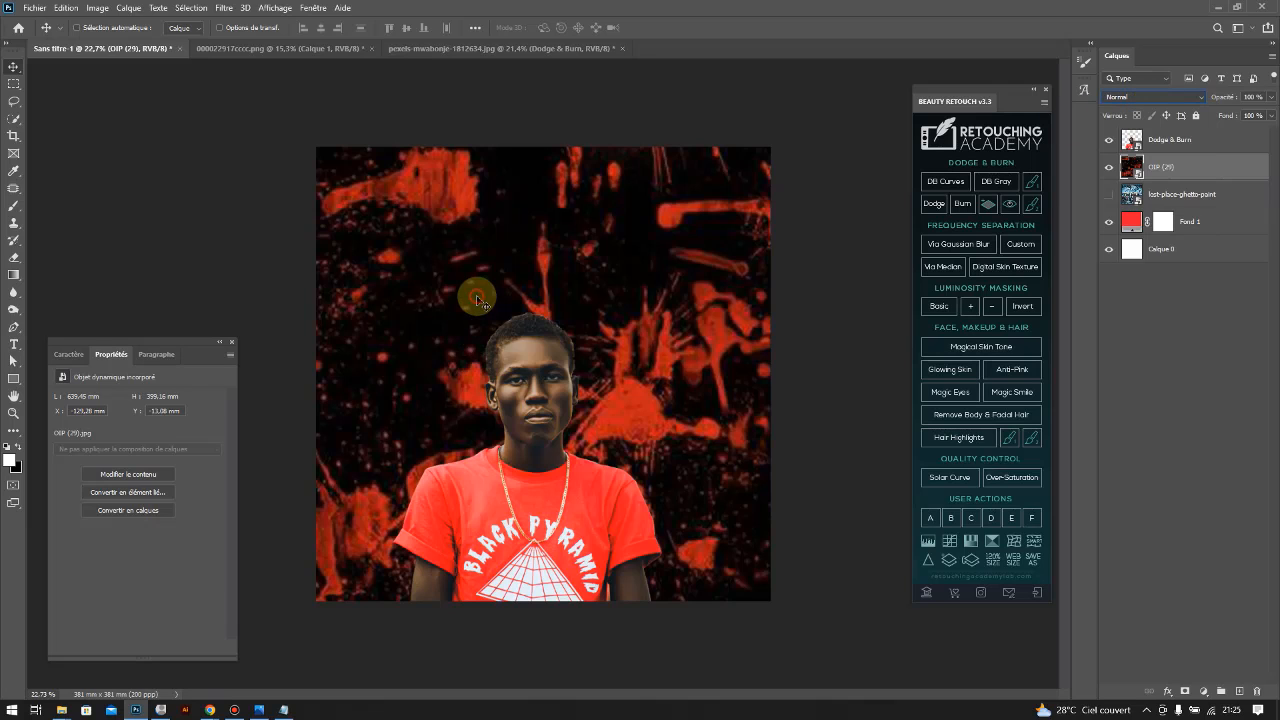
pyautogui.click(1163, 104)
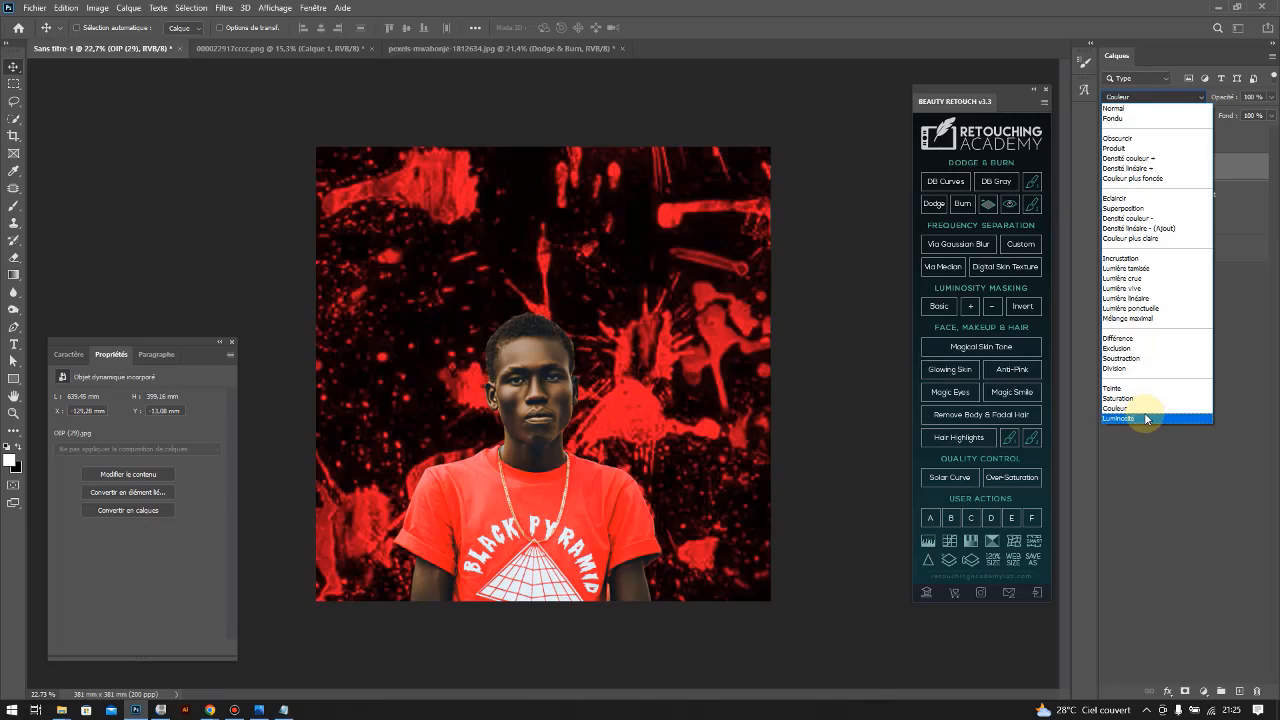
pyautogui.click(1146, 359)
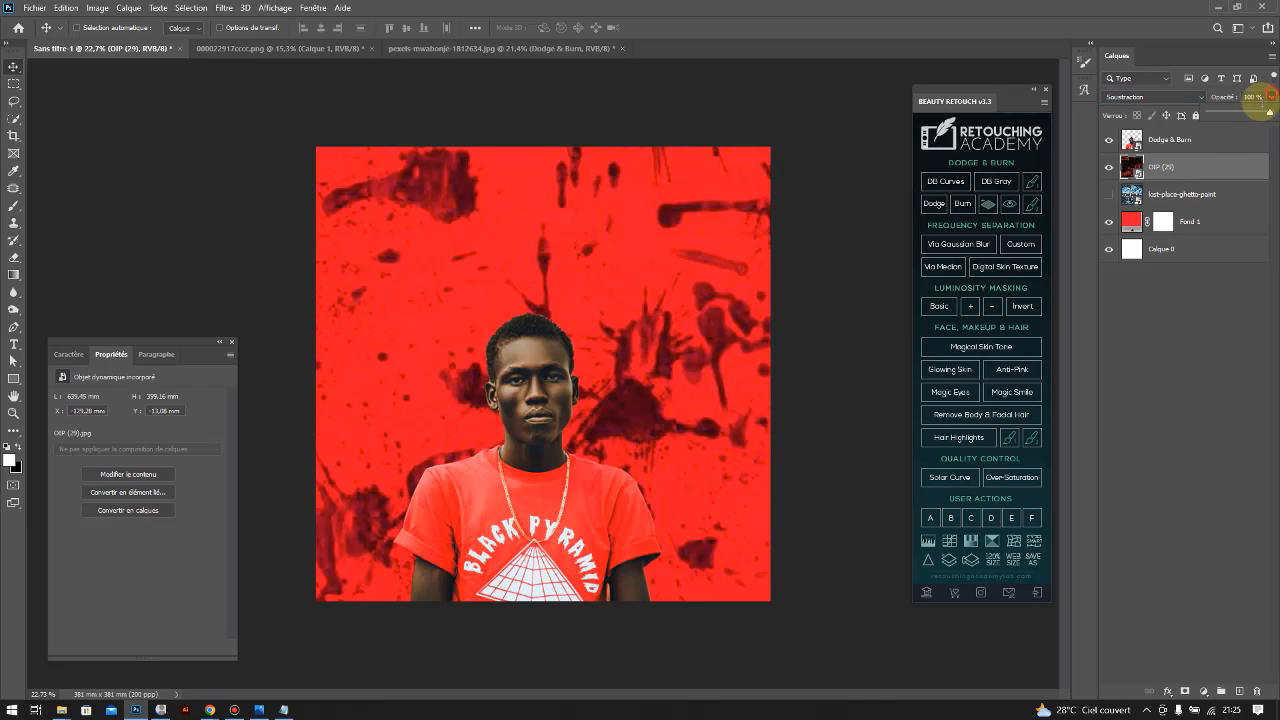
pyautogui.moveTo(1244, 113); pyautogui.dragTo(1240, 116)
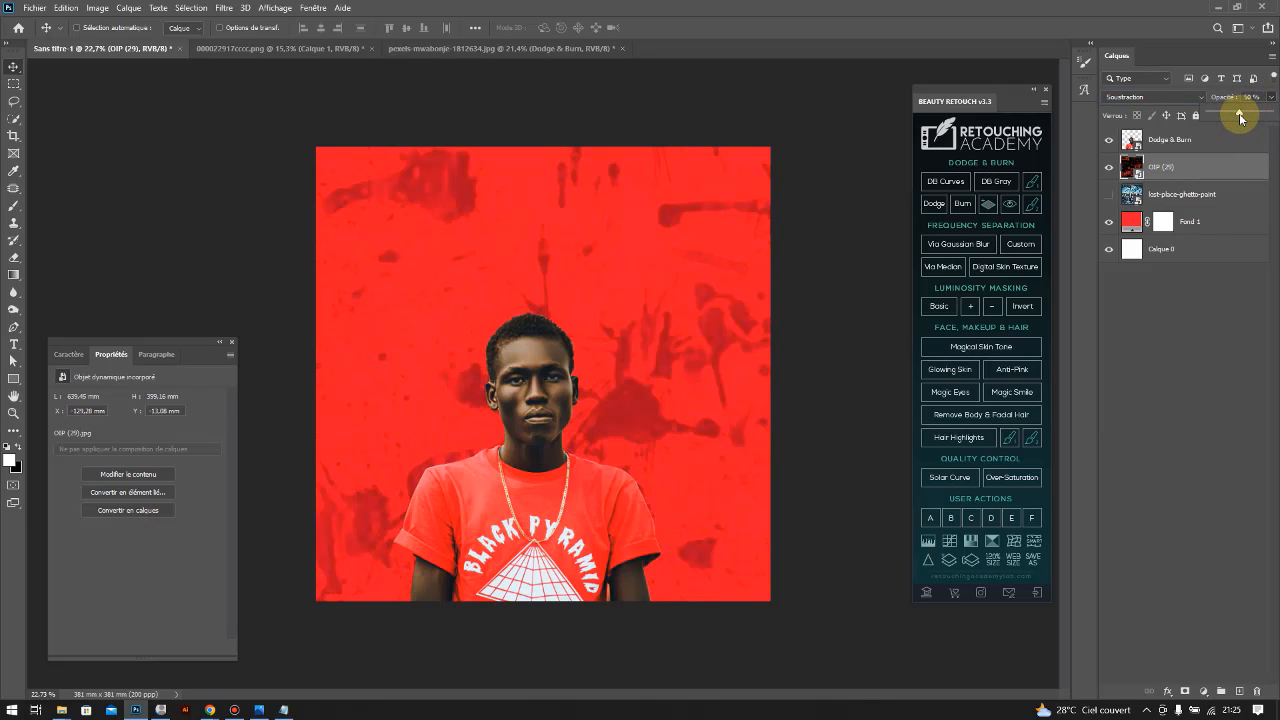
# Select the Dodge & Burn portrait on the canvas and shift it slightly upward
pyautogui.keyDown('ctrl'); pyautogui.click(540, 412); pyautogui.keyUp('ctrl')
pyautogui.moveTo(540, 471); pyautogui.dragTo(540, 467)
# Try flipping the portrait horizontally and flip it back to its original orientation
pyautogui.hotkey('ctrl', 't')
pyautogui.rightClick(528, 436)
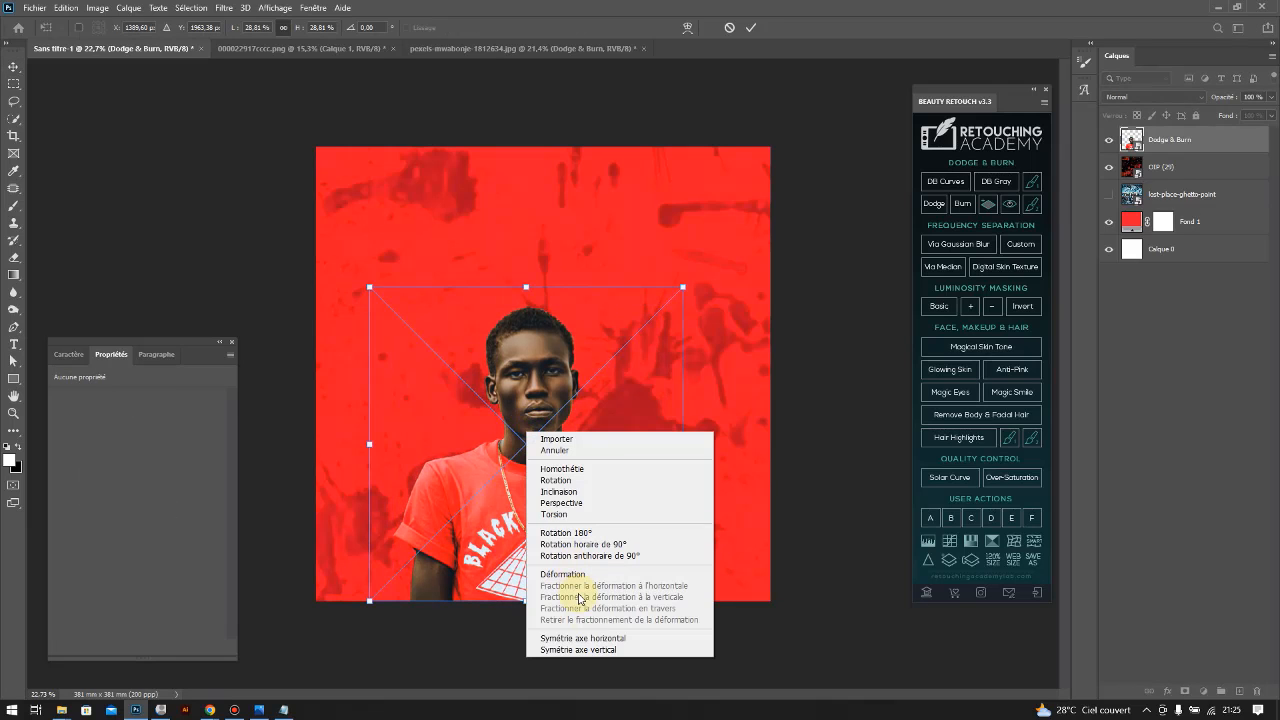
pyautogui.click(580, 638)
pyautogui.rightClick(549, 478)
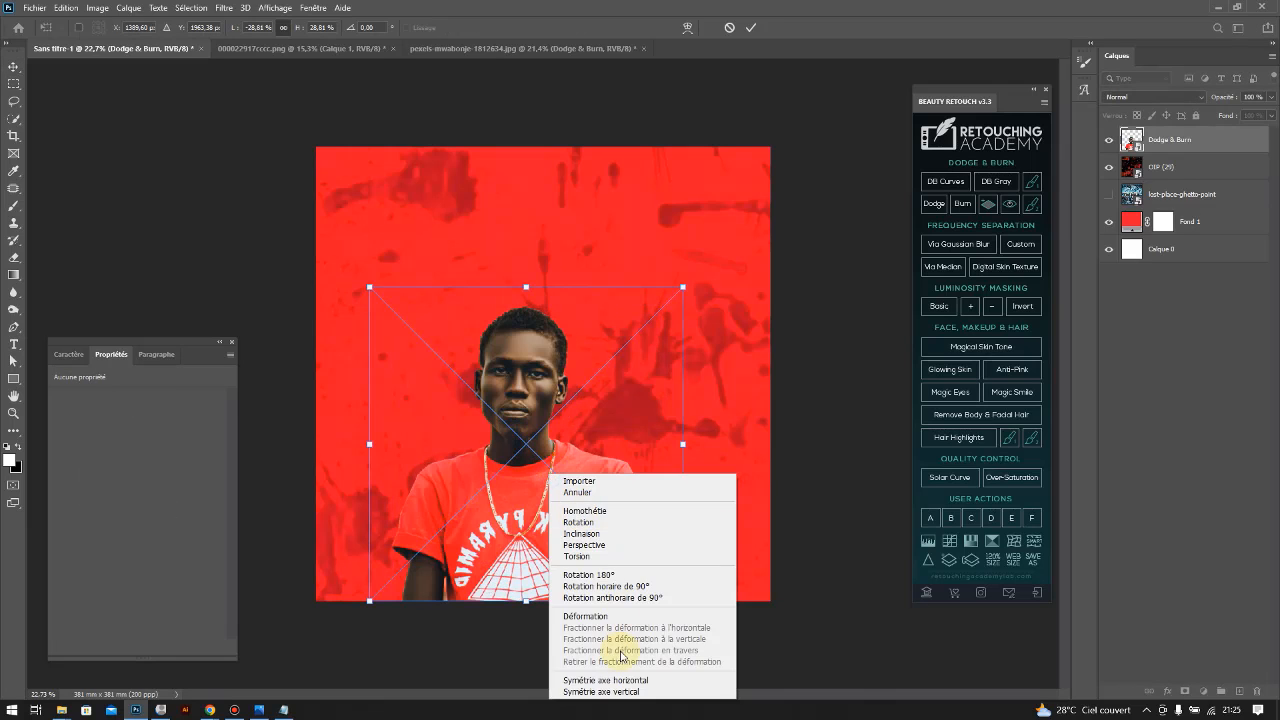
pyautogui.click(620, 684)
pyautogui.press('Return')
# Enlarge the portrait slightly to about 233 mm wide, centre it horizontally and lower it past the canvas's bottom edge
pyautogui.hotkey('ctrl', 't')
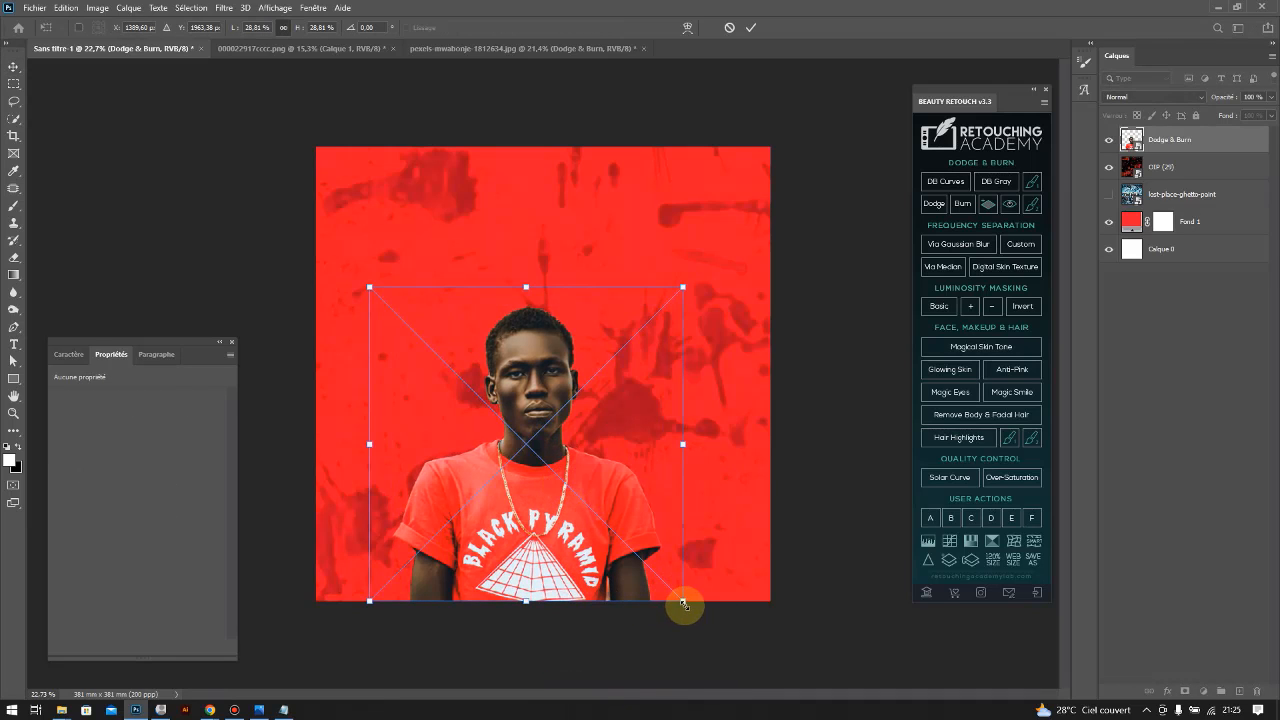
pyautogui.moveTo(683, 604); pyautogui.dragTo(694, 608)
pyautogui.press('Return')
pyautogui.moveTo(592, 515); pyautogui.dragTo(602, 515)
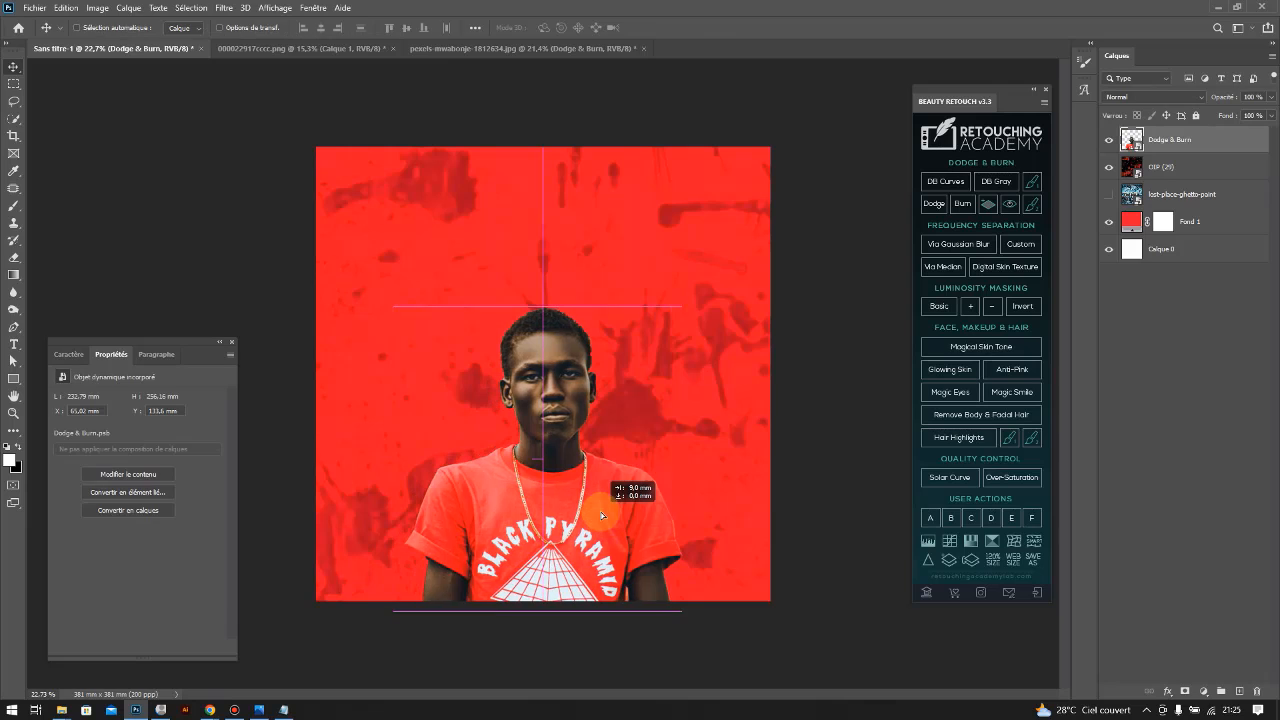
pyautogui.moveTo(594, 357)
pyautogui.mouseDown()
pyautogui.moveTo(594, 389)
pyautogui.moveTo(594, 367)
pyautogui.mouseUp()
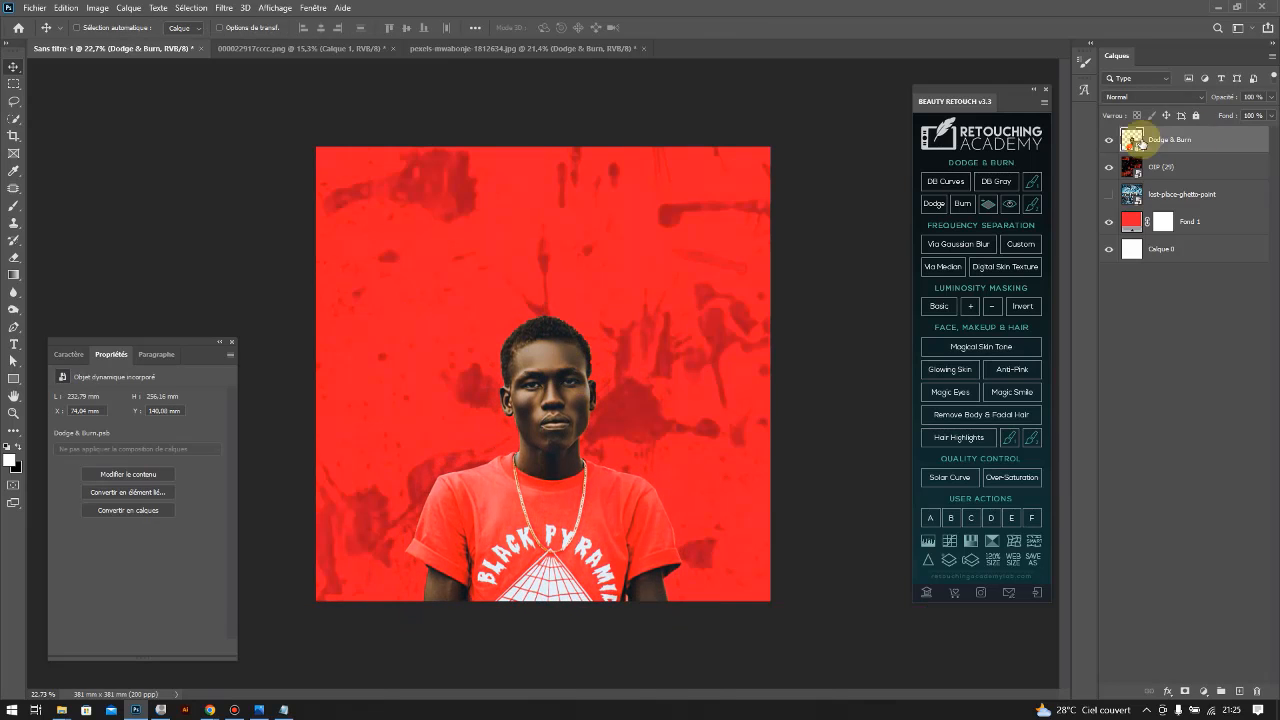
# Compare the two background textures, leaving the OIP (29) layer hidden and the lost-place-ghetto-paint layer shown
pyautogui.click(1108, 167)
pyautogui.click(1108, 194)
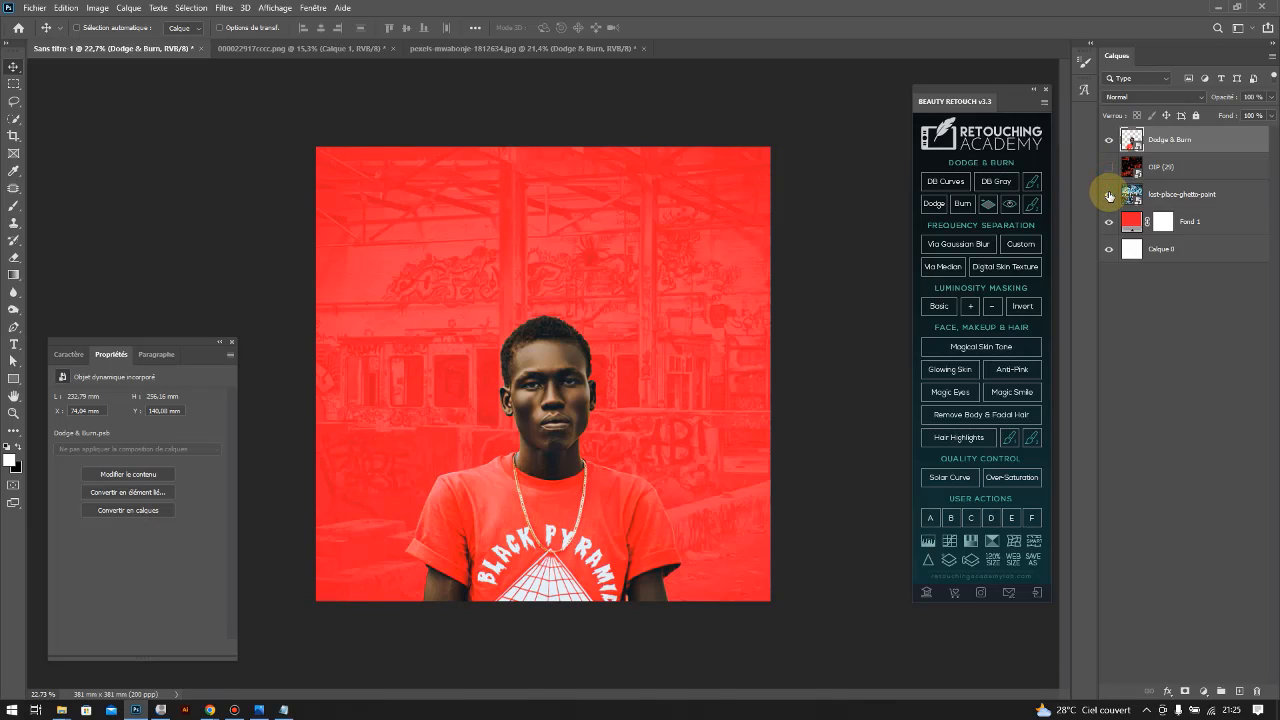
pyautogui.click(1108, 194)
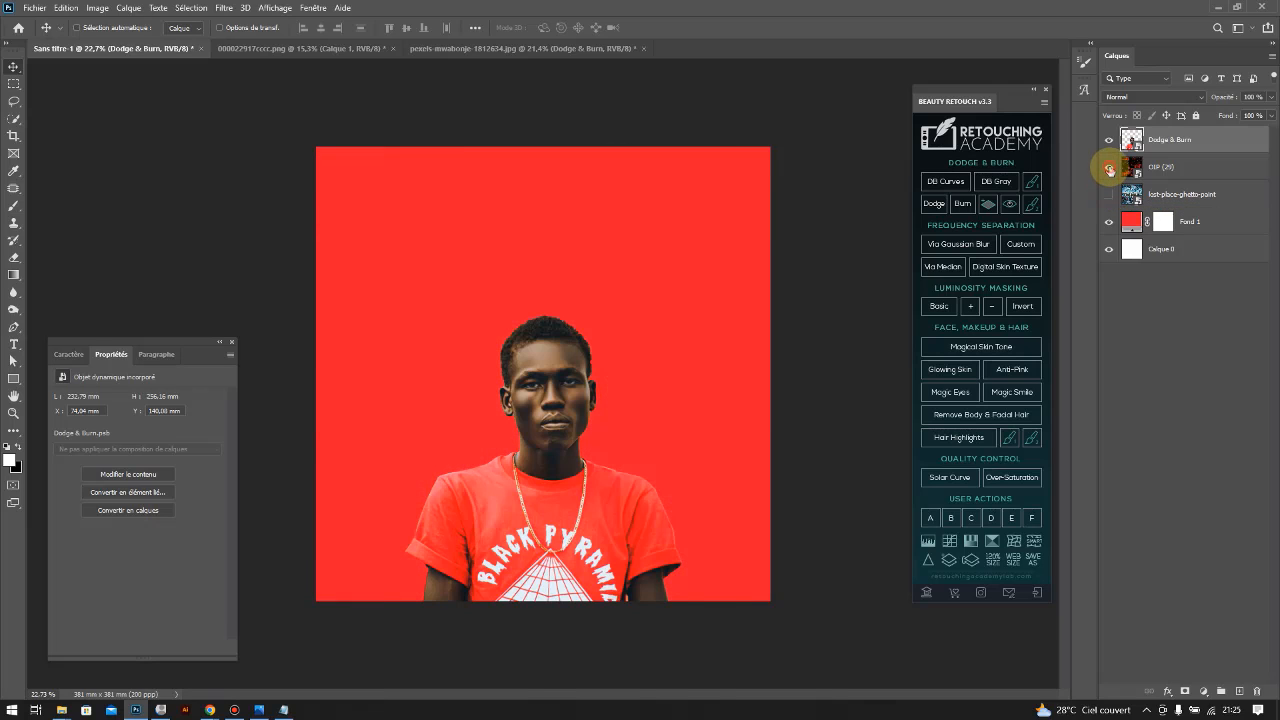
pyautogui.click(1108, 167)
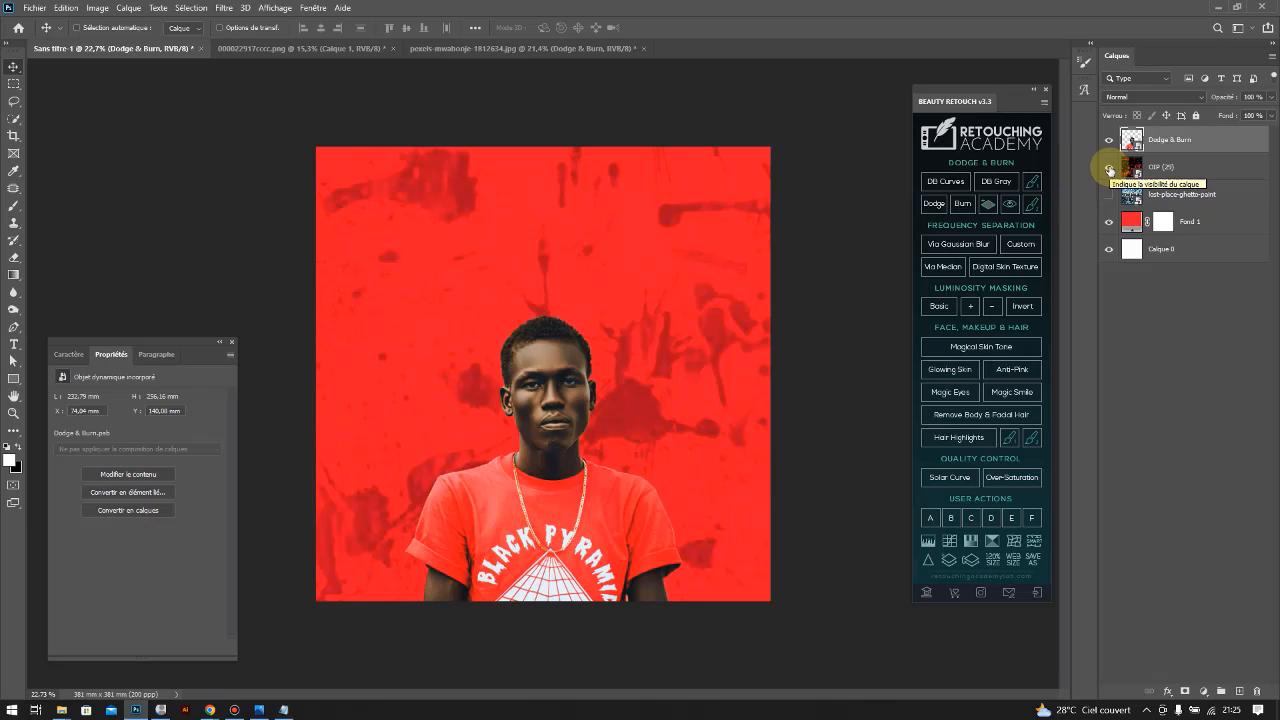
pyautogui.click(1108, 167)
pyautogui.click(1108, 194)
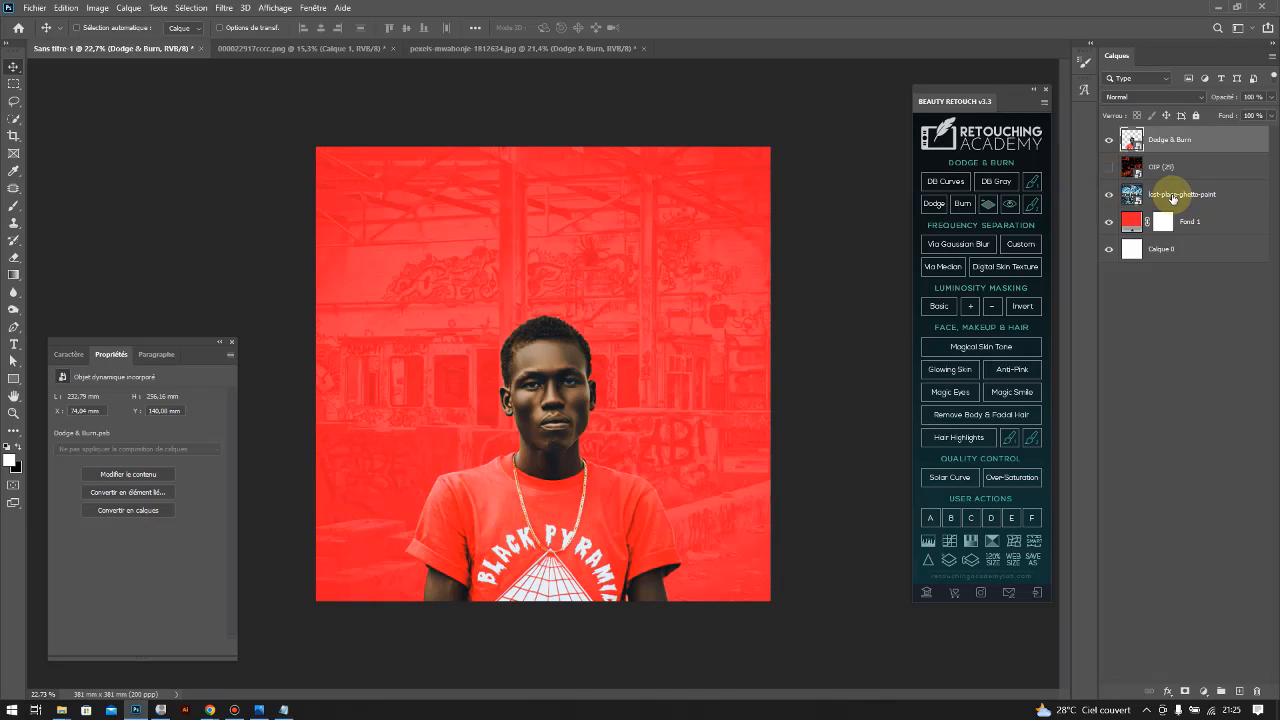
# Hide the lost-place-ghetto-paint layer, show the OIP (29) texture instead and select its layer
pyautogui.click(1108, 194)
pyautogui.click(1108, 167)
pyautogui.click(1158, 167)
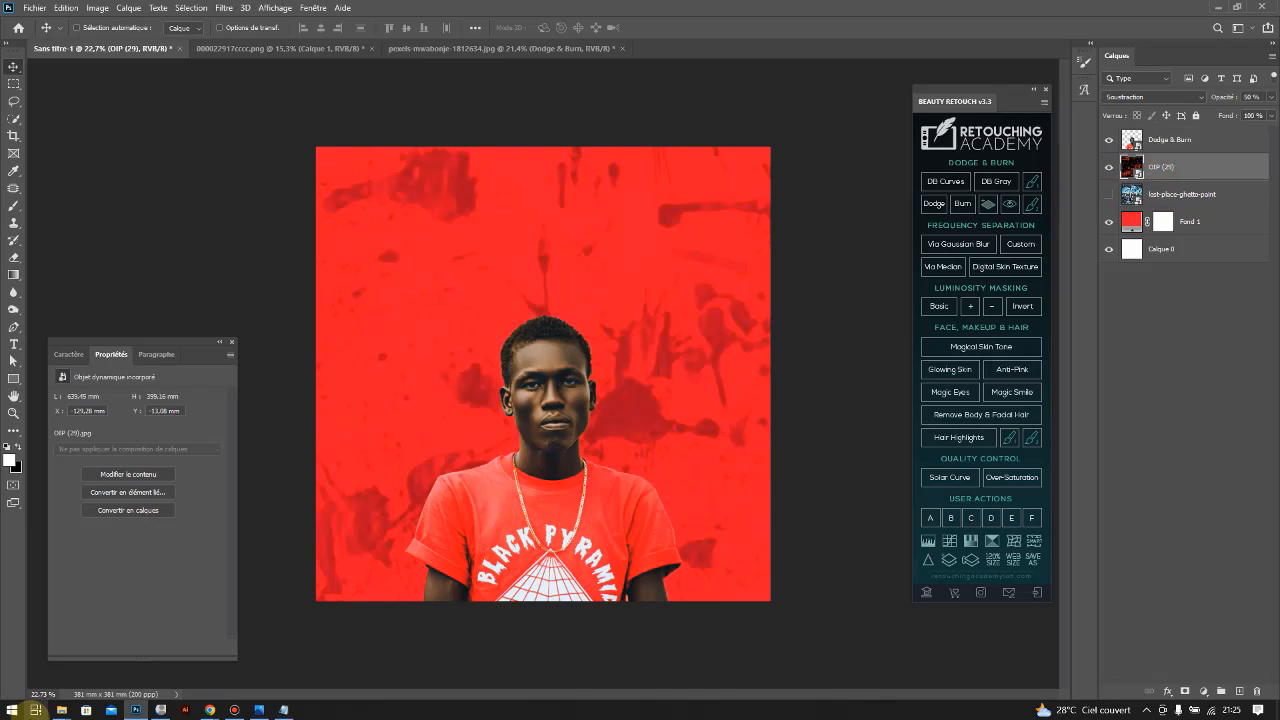
# Switch to File Explorer, search the Téléchargements folder for "ress" and open the Ark of Praise Materials folder
pyautogui.moveTo(60, 712)
pyautogui.click(199, 647)
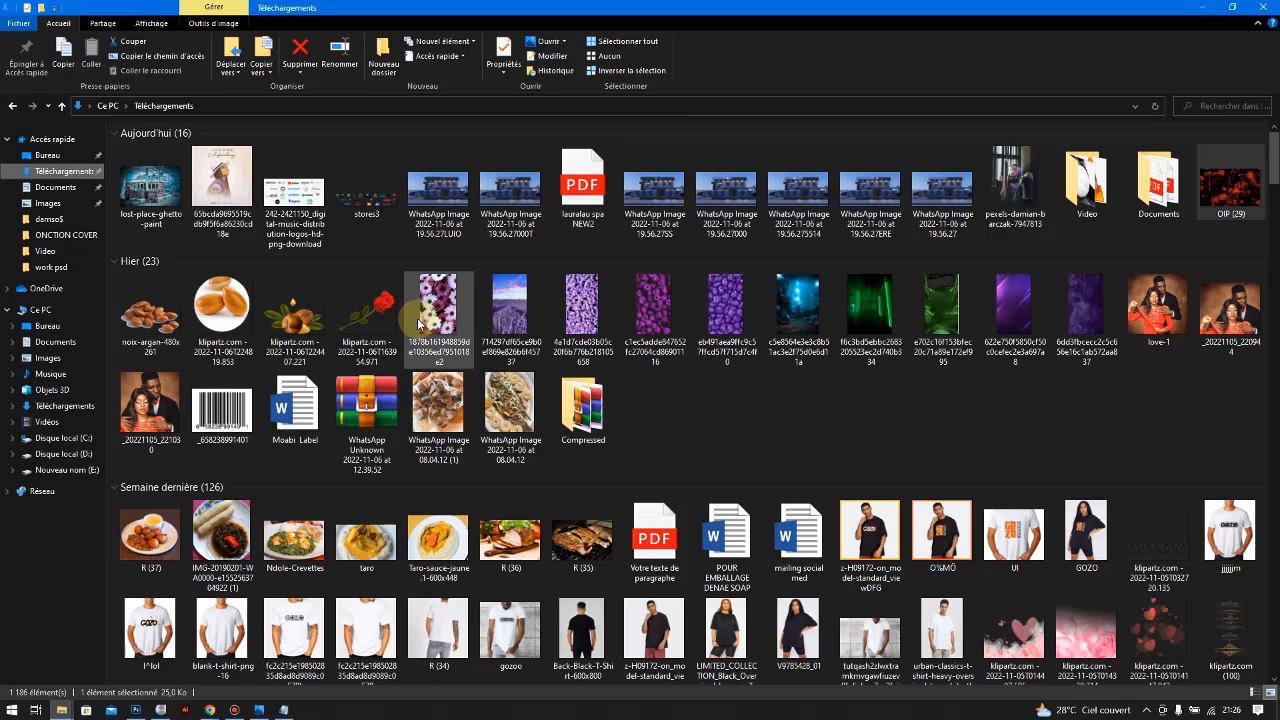
pyautogui.click(1234, 117)
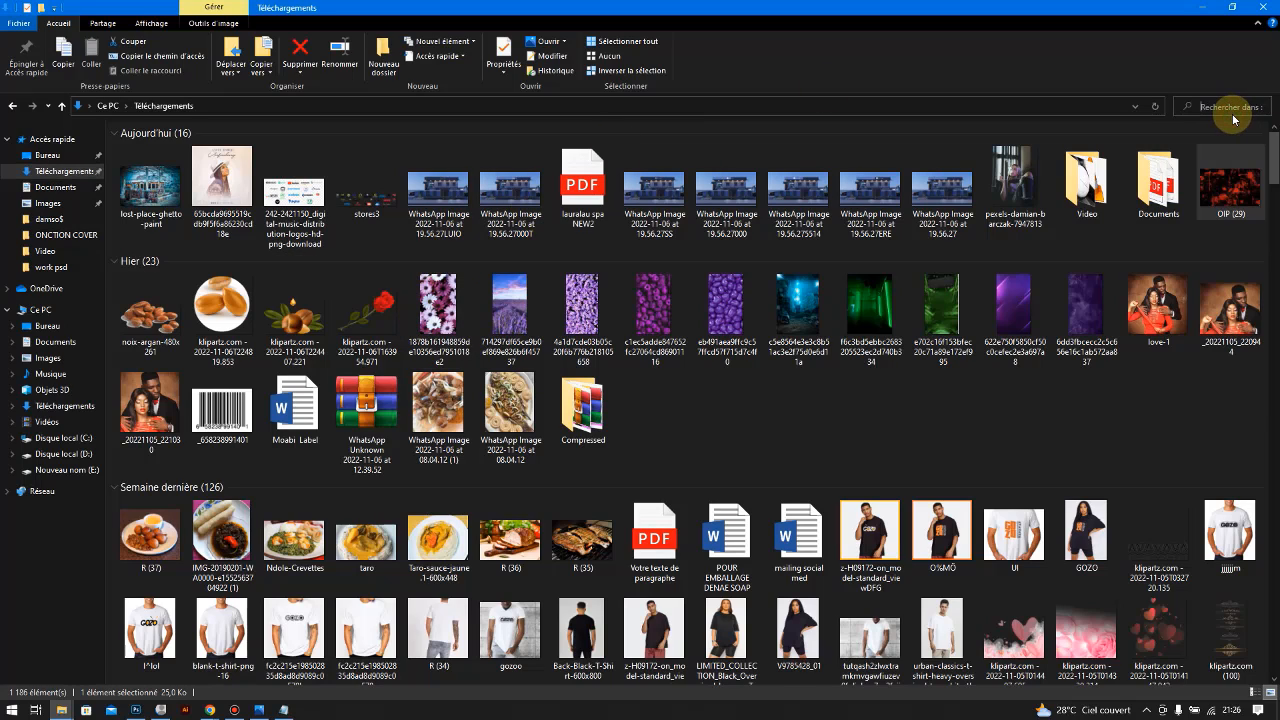
pyautogui.write('ress')
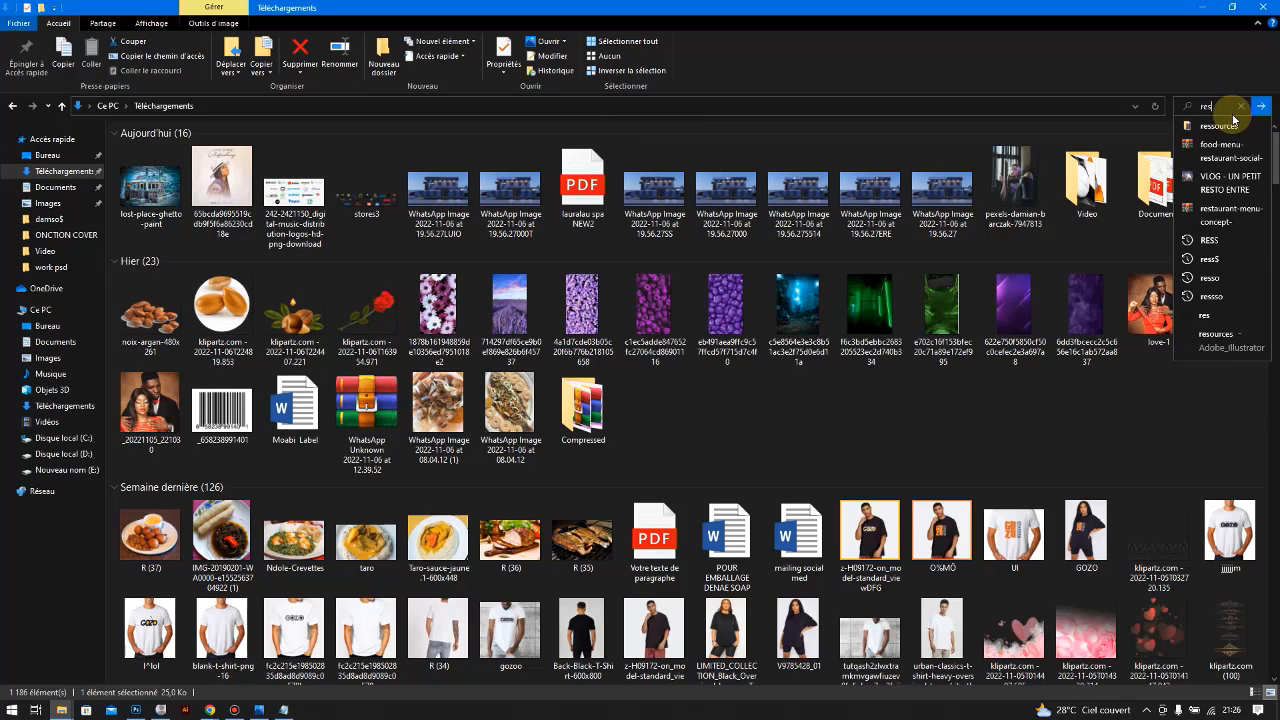
pyautogui.press('Return')
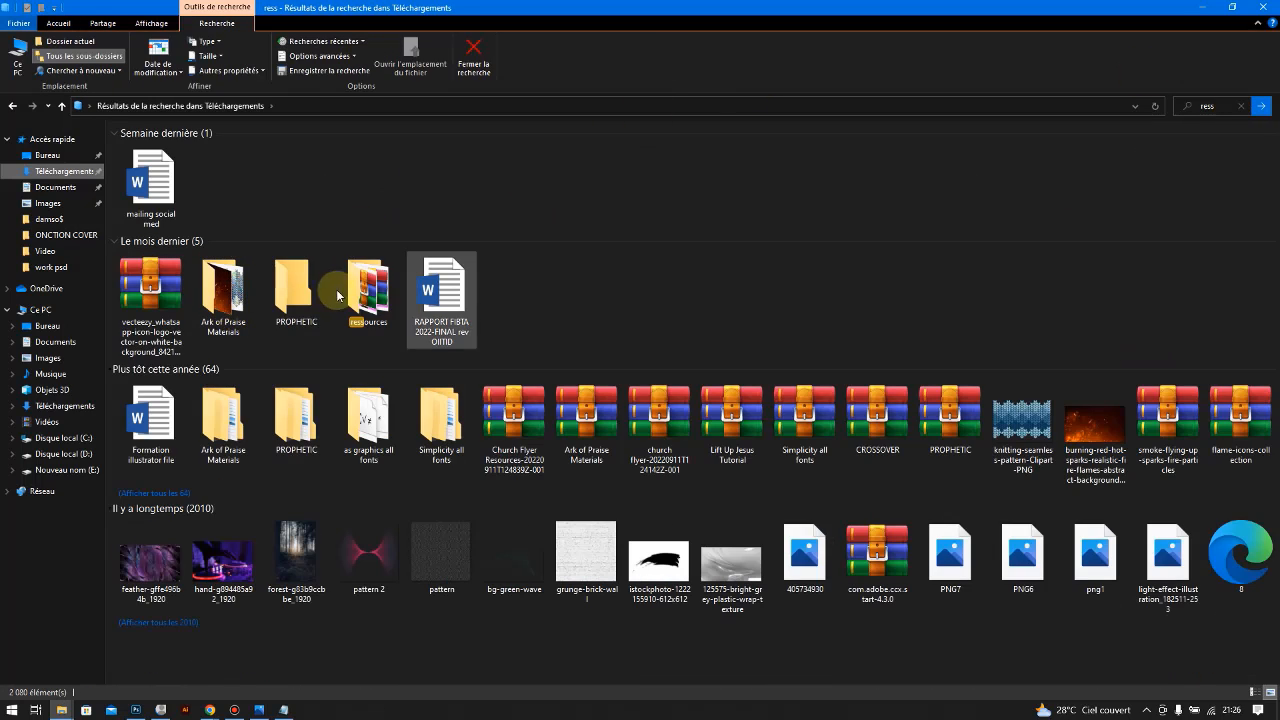
pyautogui.doubleClick(223, 292)
# Find the crumpled foil image 405734930 and place it beneath the portrait, enlarged to about 528 mm wide
pyautogui.scroll(-3, 330, 322)
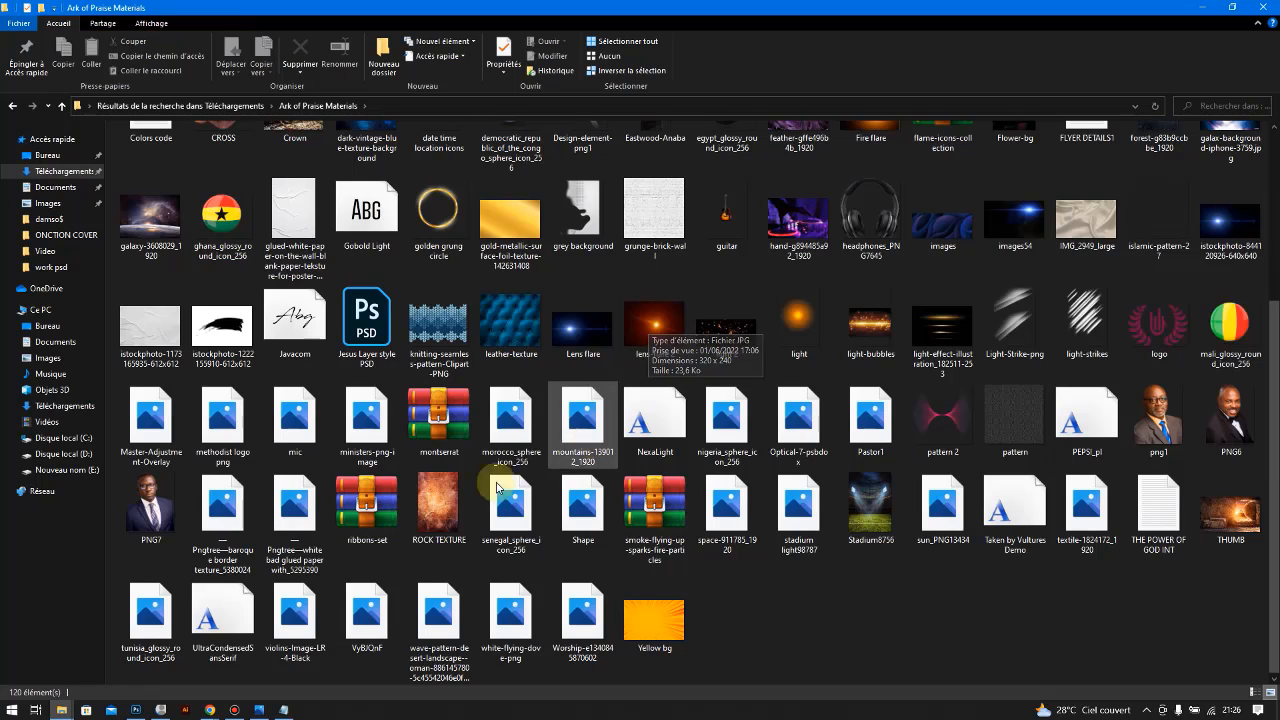
pyautogui.scroll(3, 558, 470)
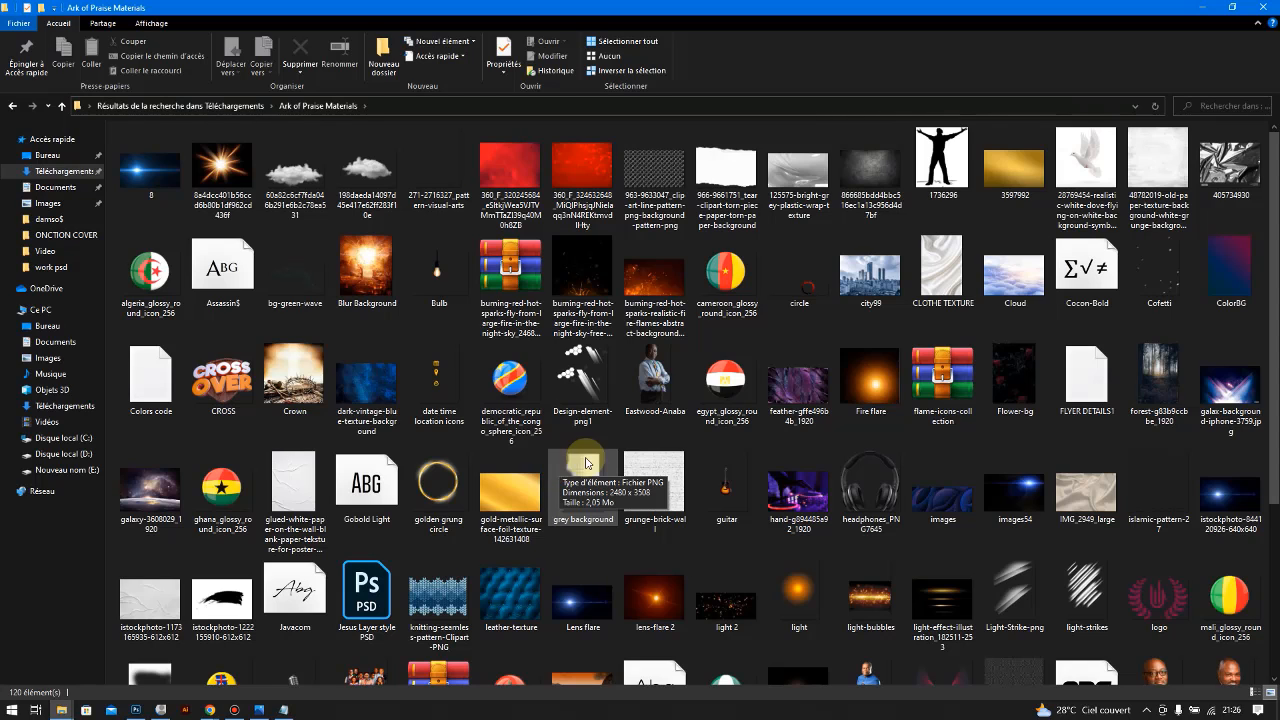
pyautogui.scroll(-3, 586, 463)
pyautogui.scroll(3, 746, 449)
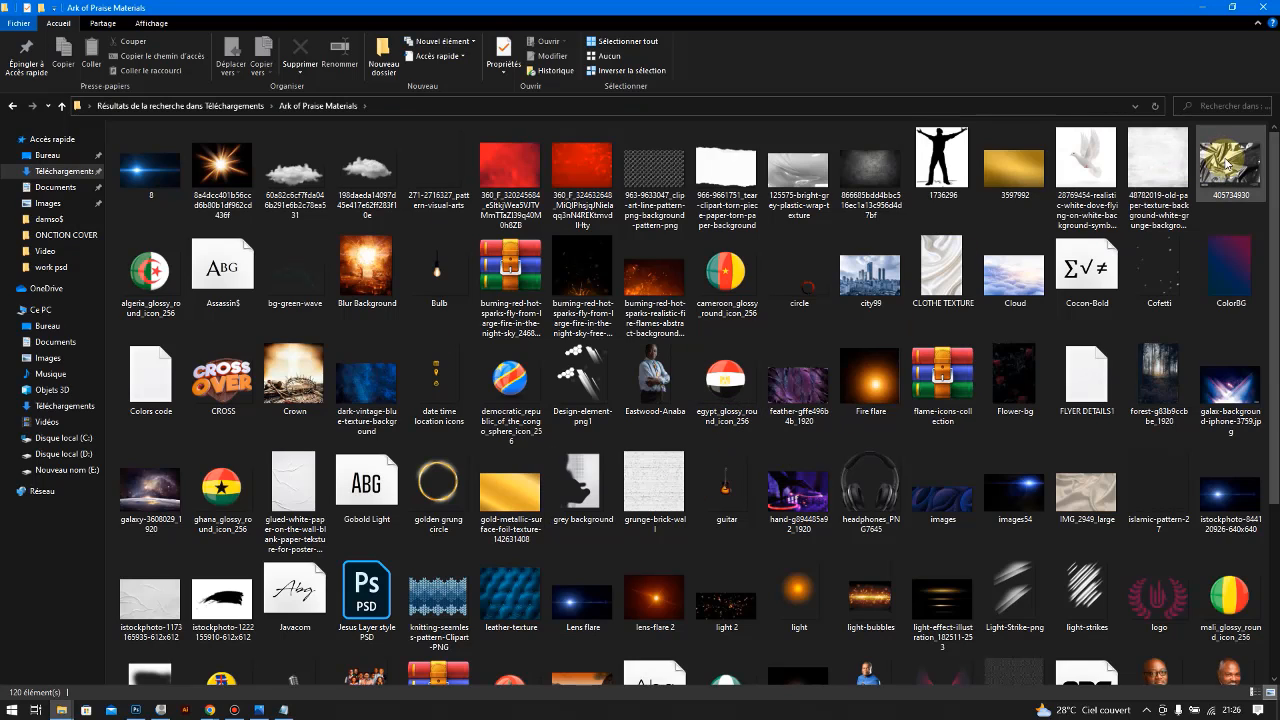
pyautogui.moveTo(1226, 163); pyautogui.dragTo(540, 604)
pyautogui.moveTo(543, 320); pyautogui.dragTo(537, 122)
pyautogui.press('Return')
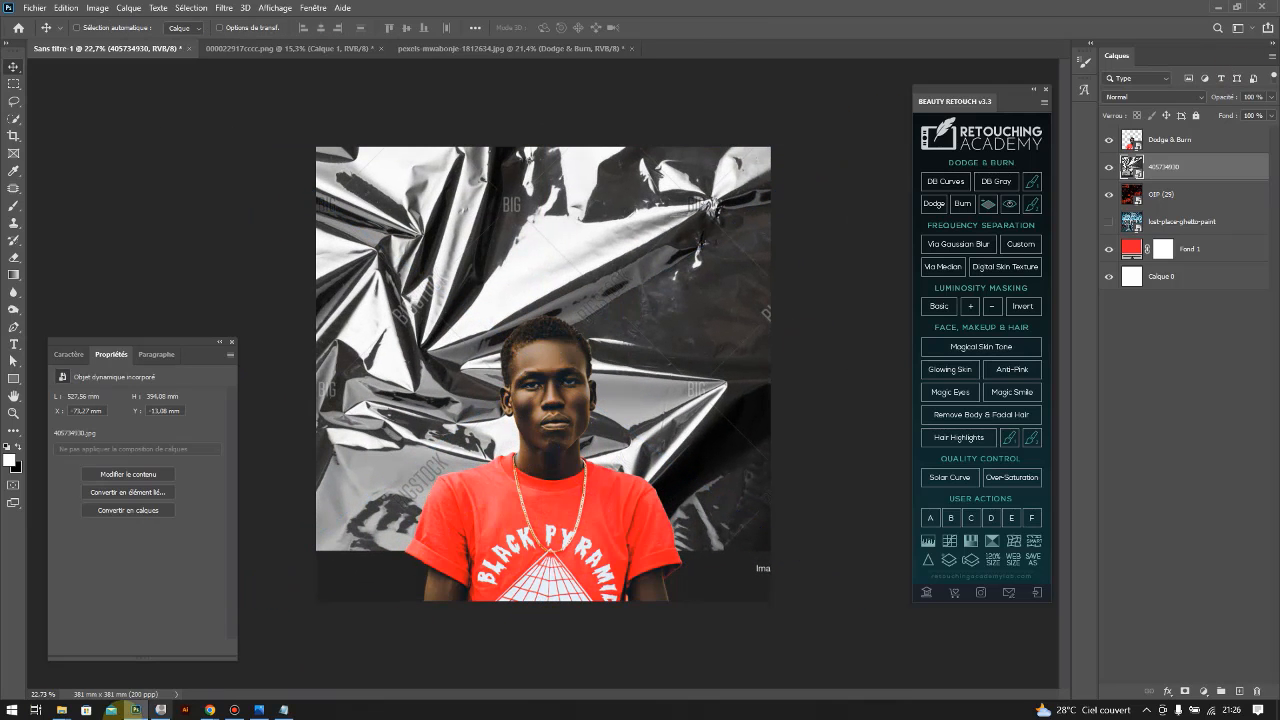
# Check the Google Meet call window in Chrome and return to the Photoshop cover
pyautogui.moveTo(210, 710)
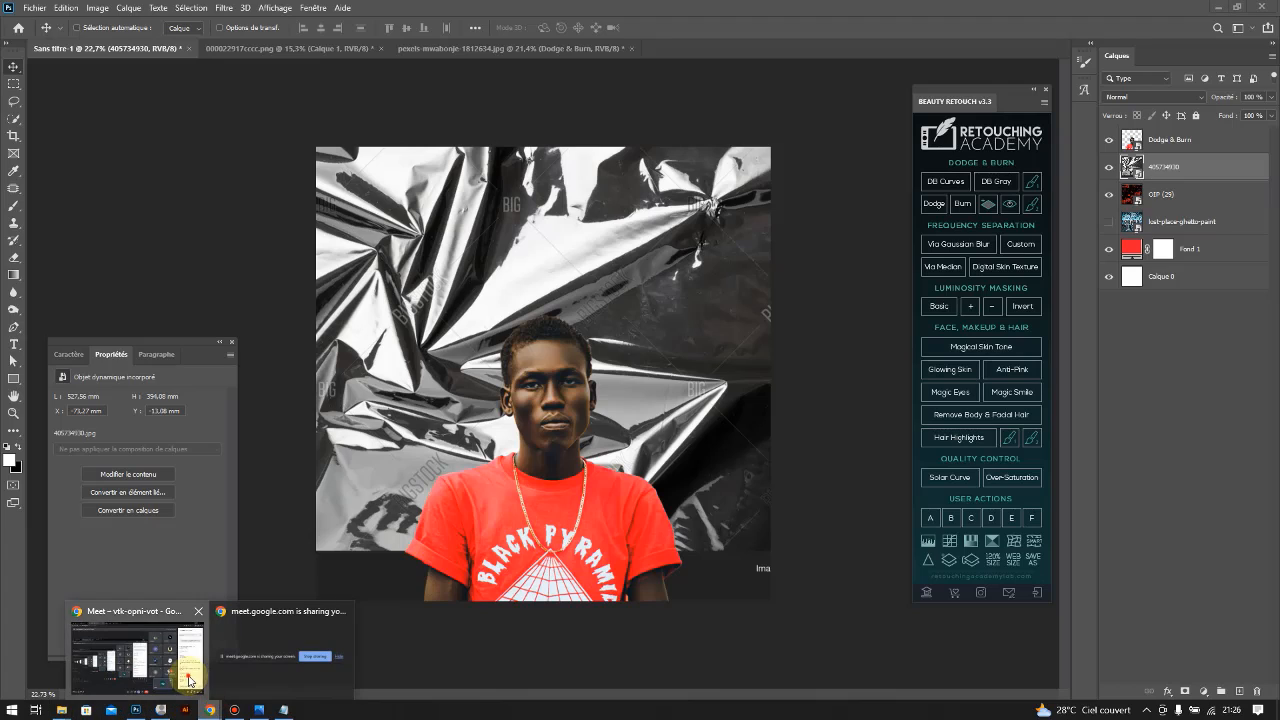
pyautogui.click(189, 681)
pyautogui.click(723, 161)
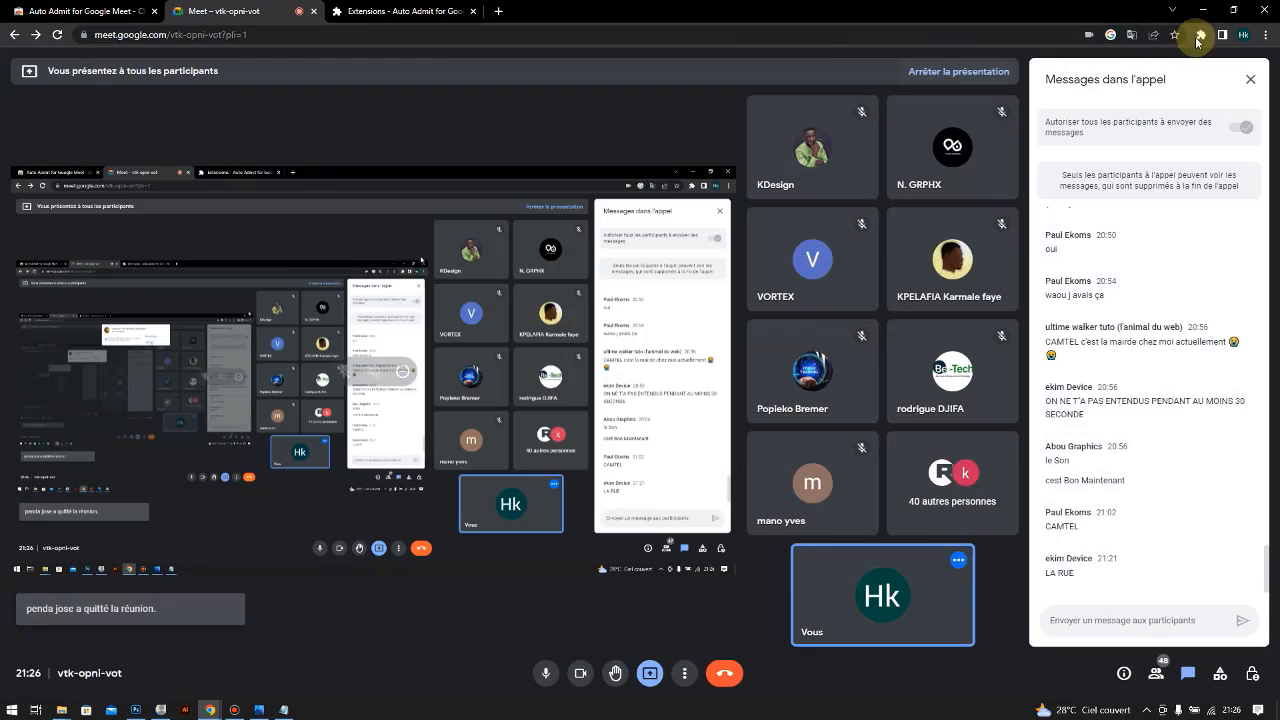
pyautogui.click(1205, 9)
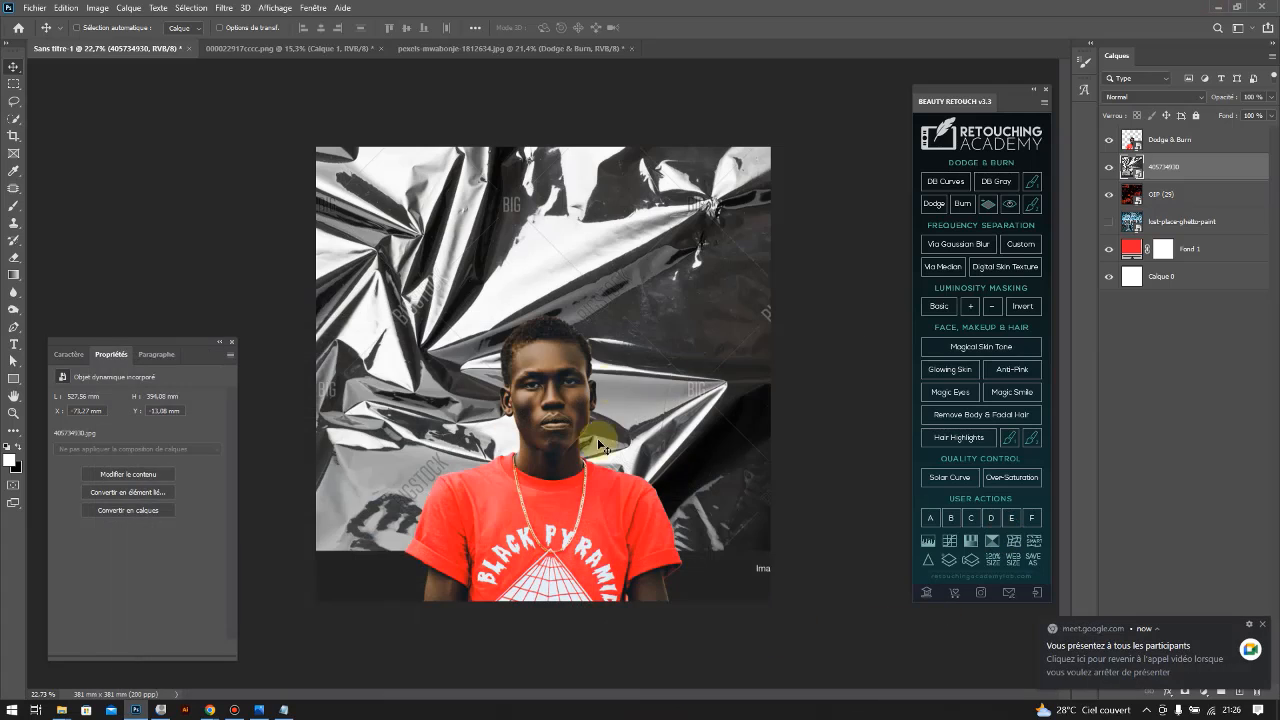
# Lower the foil texture slightly and try the Incrustation blend mode on it
pyautogui.moveTo(619, 318); pyautogui.dragTo(617, 326)
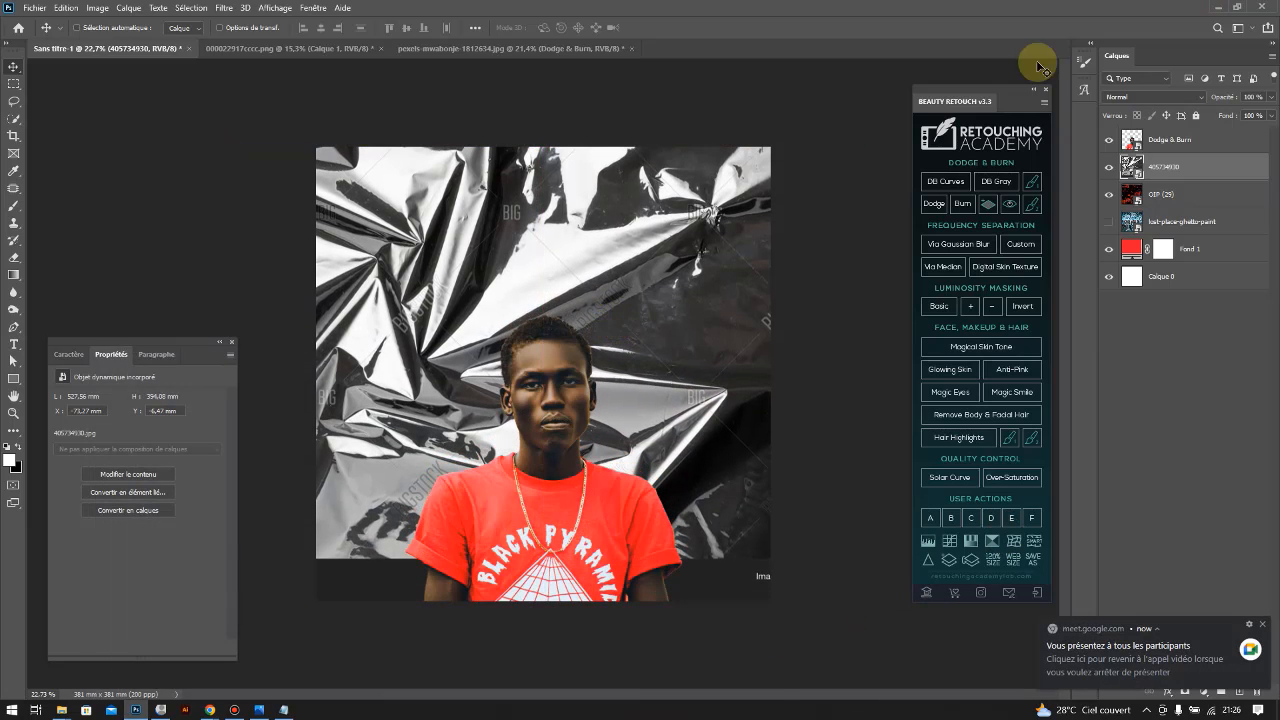
pyautogui.click(1128, 100)
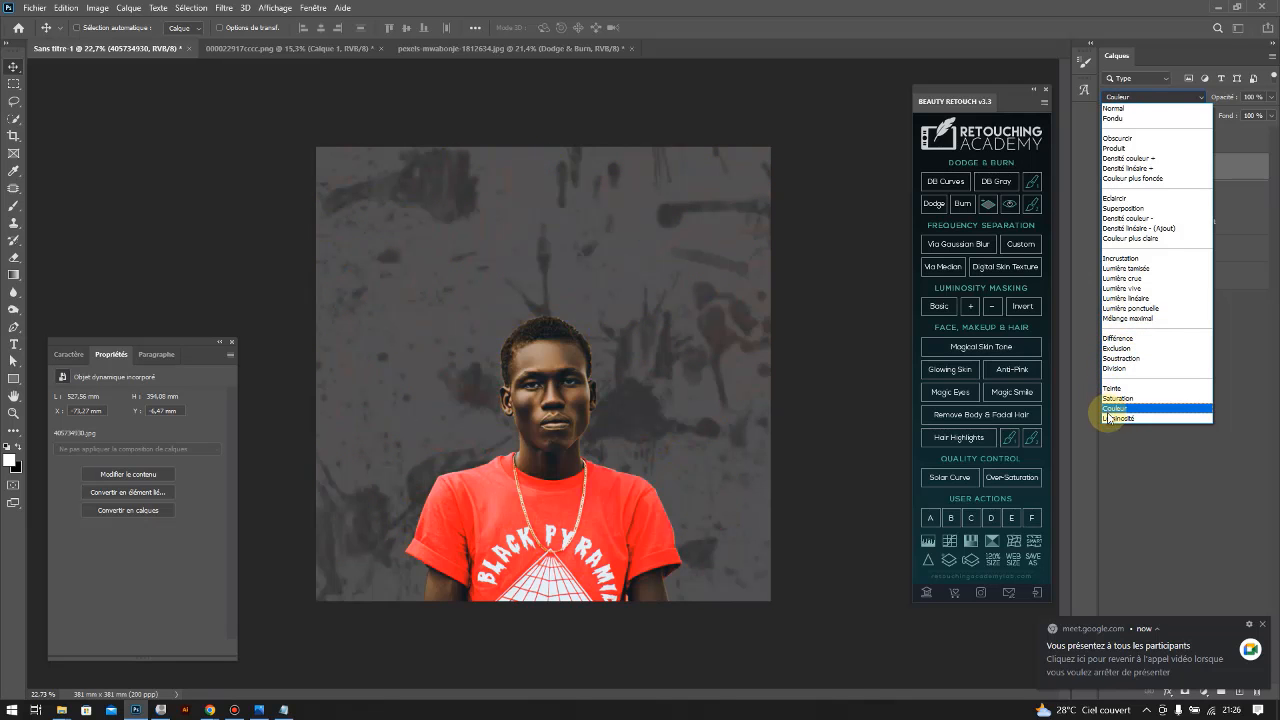
pyautogui.click(1135, 259)
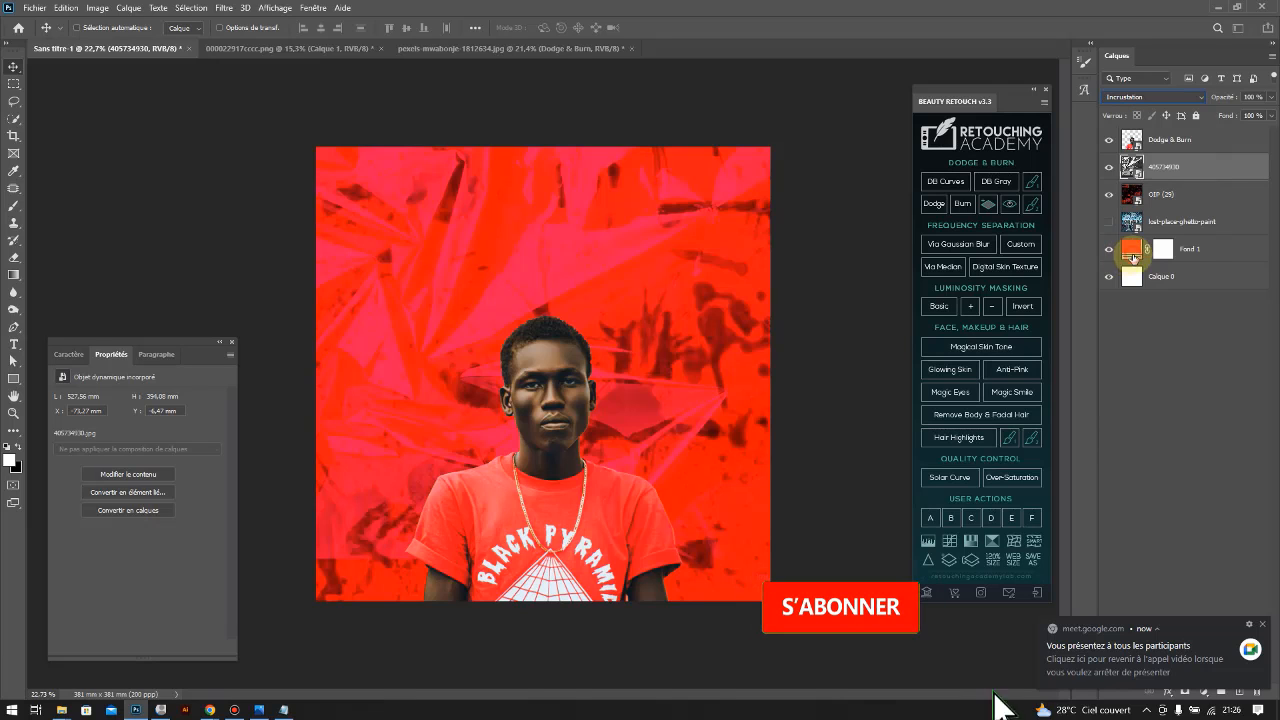
# Hide OIP (29), show lost-place-ghetto-paint and delete the 405734930 foil texture layer
pyautogui.click(1108, 194)
pyautogui.click(1107, 222)
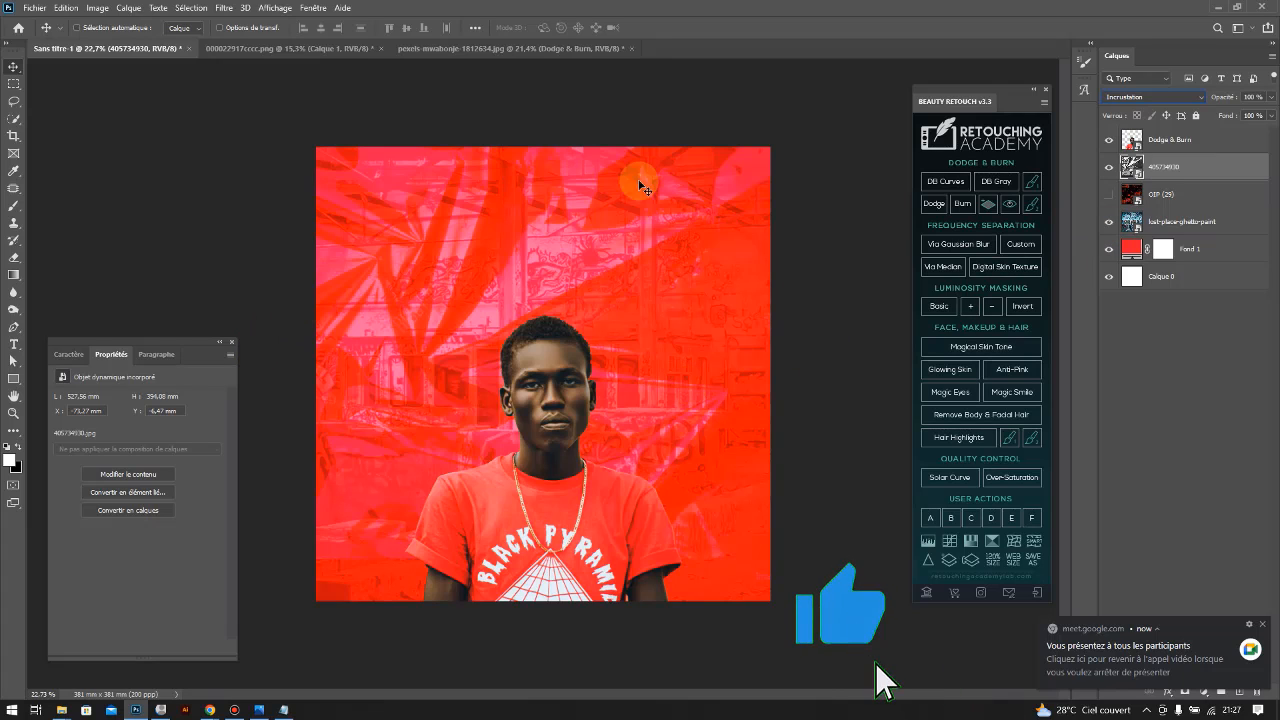
pyautogui.press('Delete')
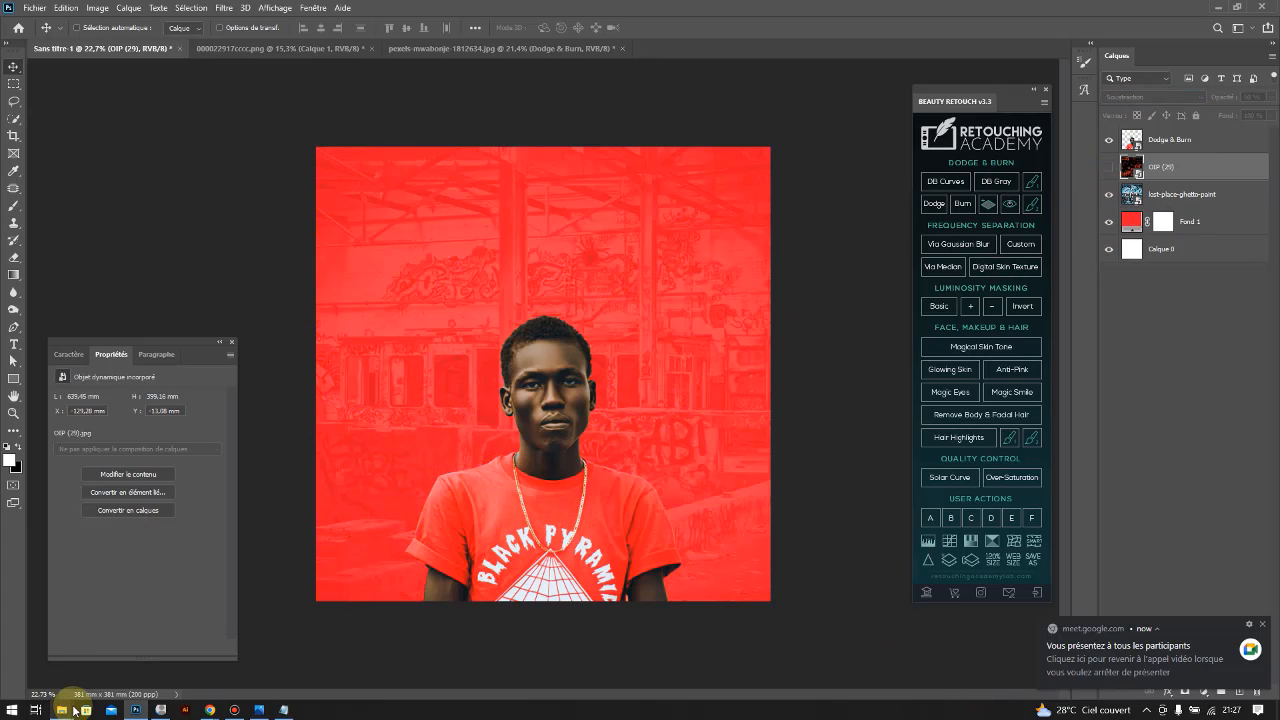
# Place the dark scratched texture 866685bdd4bbc516ec1a13c956d4d7bf from the materials folder beneath the portrait, enlarged to about 666 mm wide
pyautogui.moveTo(73, 711)
pyautogui.click(220, 648)
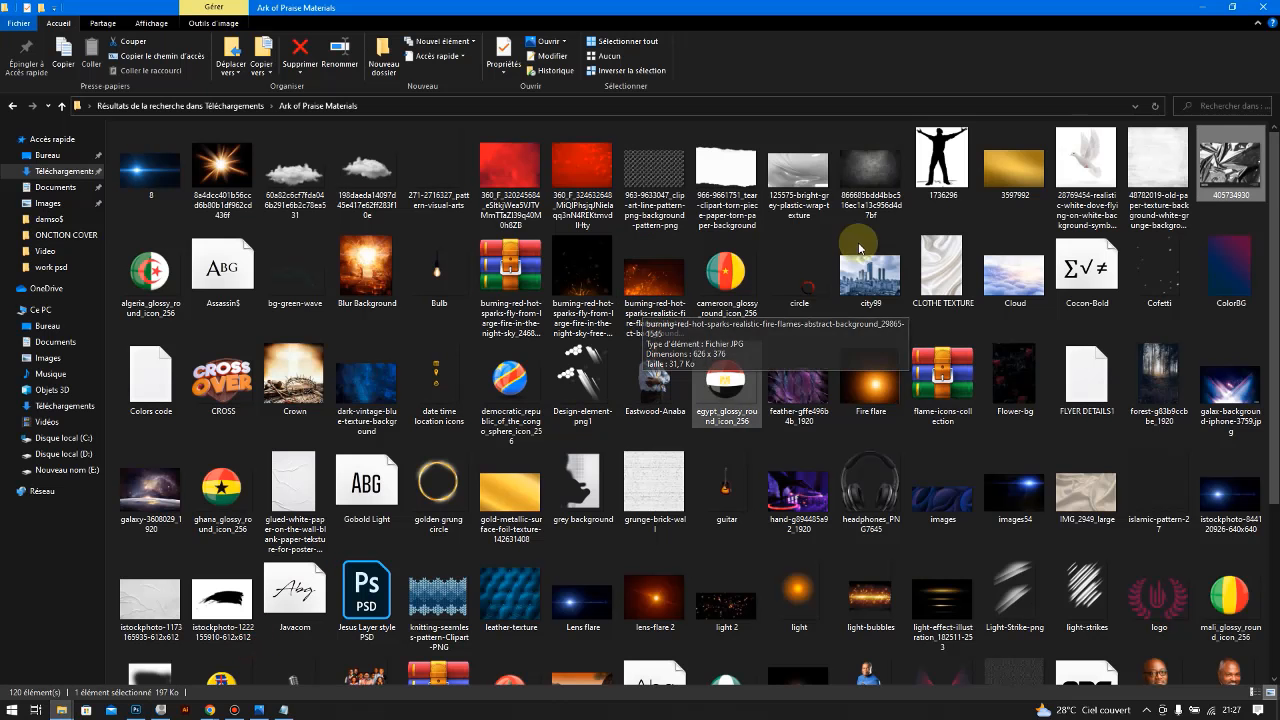
pyautogui.moveTo(870, 165); pyautogui.dragTo(469, 361)
pyautogui.moveTo(543, 232); pyautogui.dragTo(543, 138)
pyautogui.moveTo(545, 511); pyautogui.dragTo(551, 634)
pyautogui.doubleClick(522, 326)
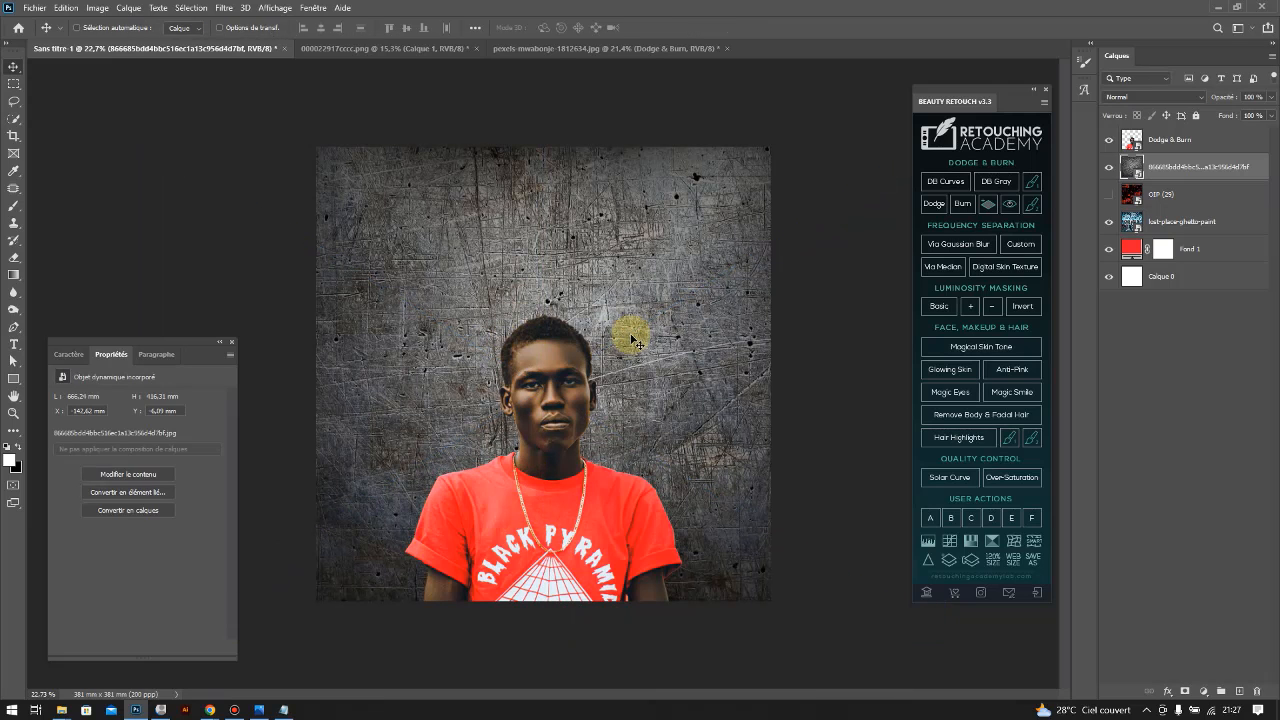
# Set the scratched texture's blend mode to Lumière vive and compare the cover with and without it
pyautogui.click(1120, 97)
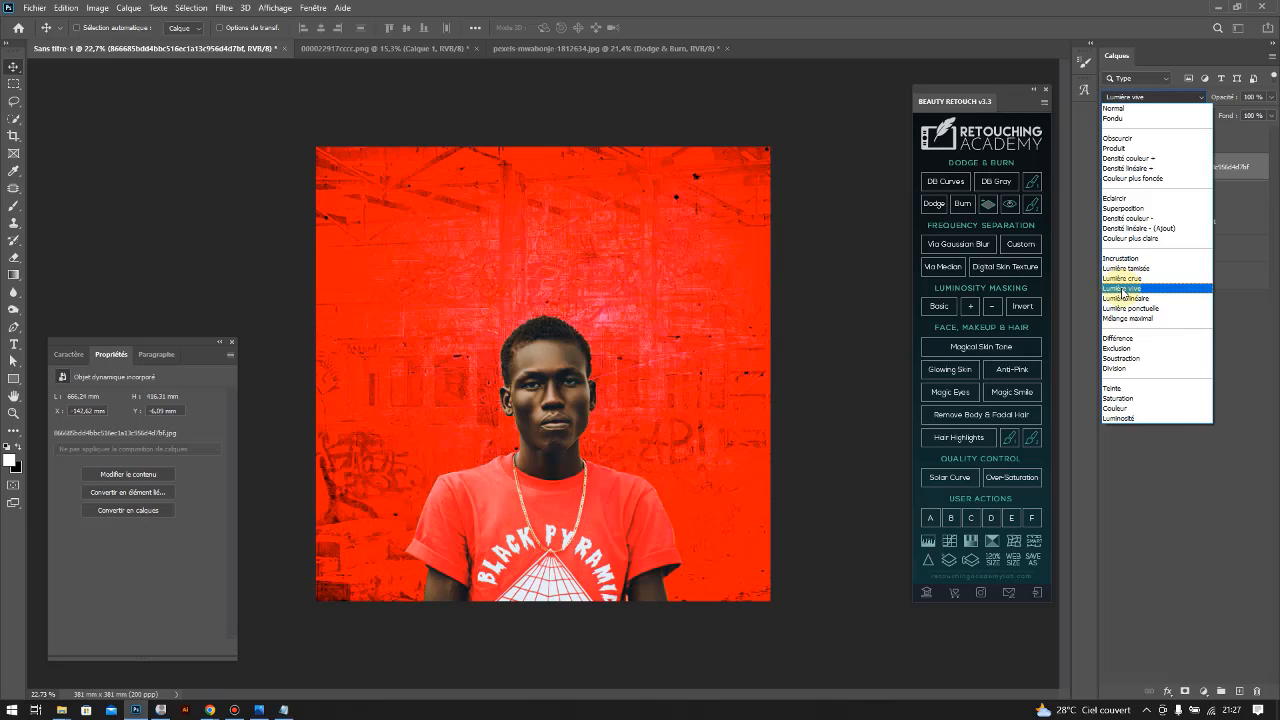
pyautogui.click(1123, 290)
pyautogui.click(1105, 170)
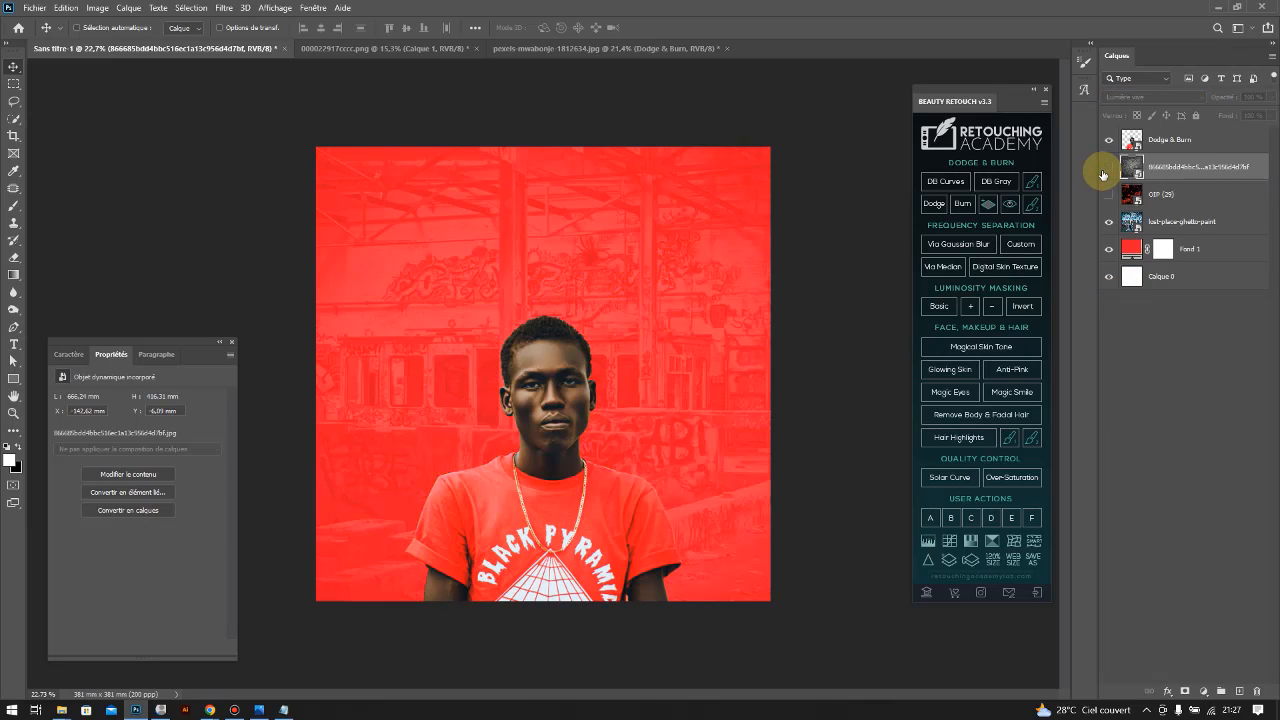
pyautogui.click(1105, 170)
pyautogui.click(1105, 170)
# Compare OIP (29) and lost-place-ghetto-paint beneath the scratched texture, leaving only lost-place-ghetto-paint shown of the two
pyautogui.click(1108, 221)
pyautogui.click(1108, 196)
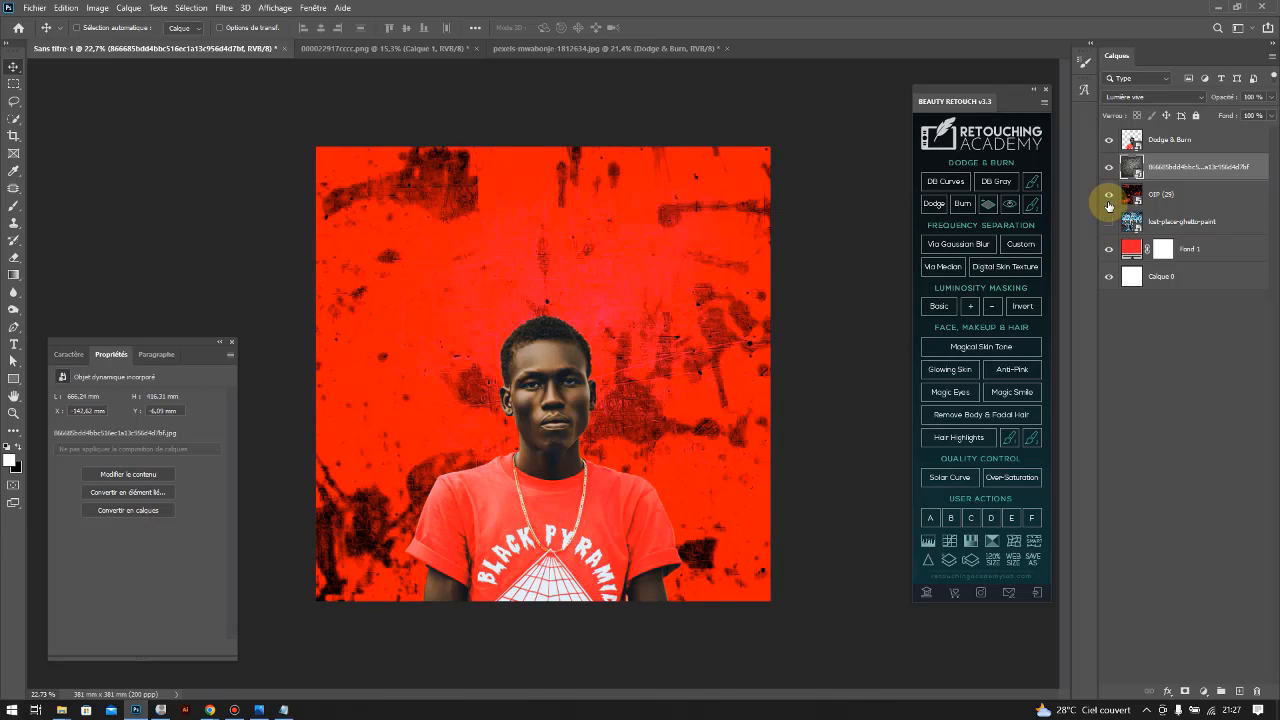
pyautogui.click(1108, 194)
pyautogui.click(1108, 221)
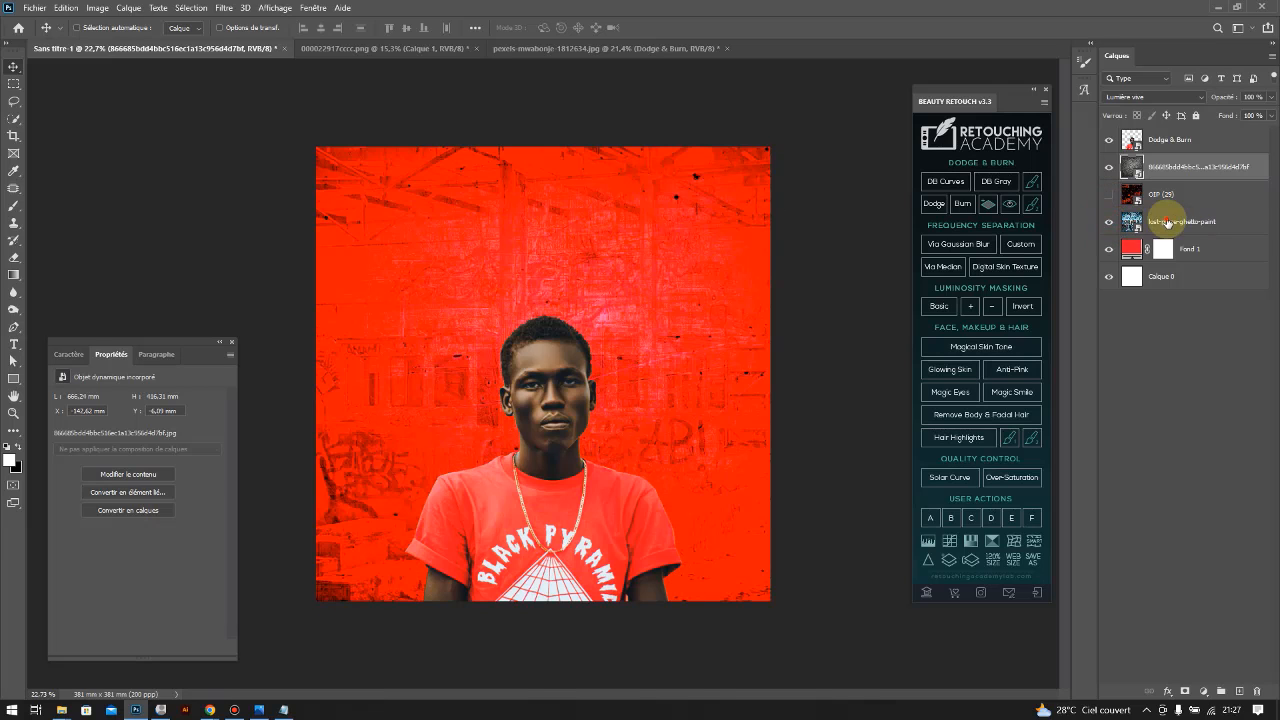
# Select the lost-place-ghetto-paint layer, hide the scratched texture above it and raise the selected layer's opacity to 100%
pyautogui.click(1171, 221)
pyautogui.click(1108, 166)
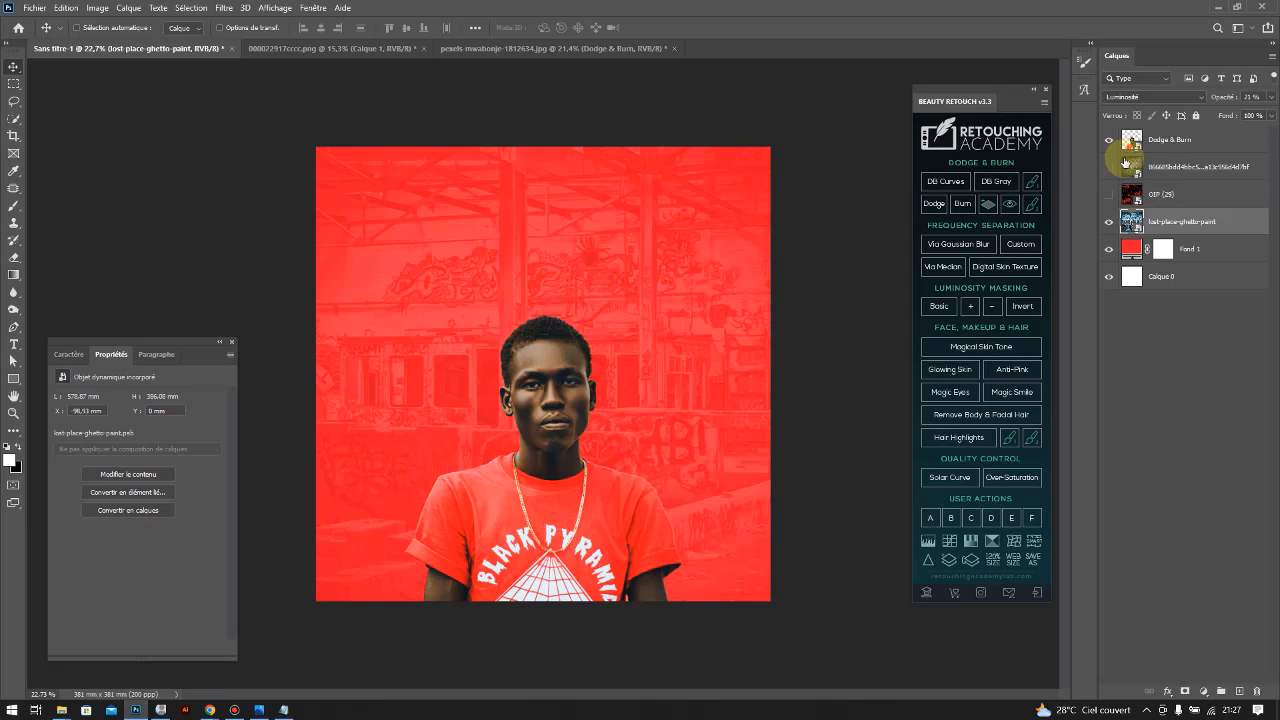
pyautogui.moveTo(1253, 117); pyautogui.dragTo(1272, 116)
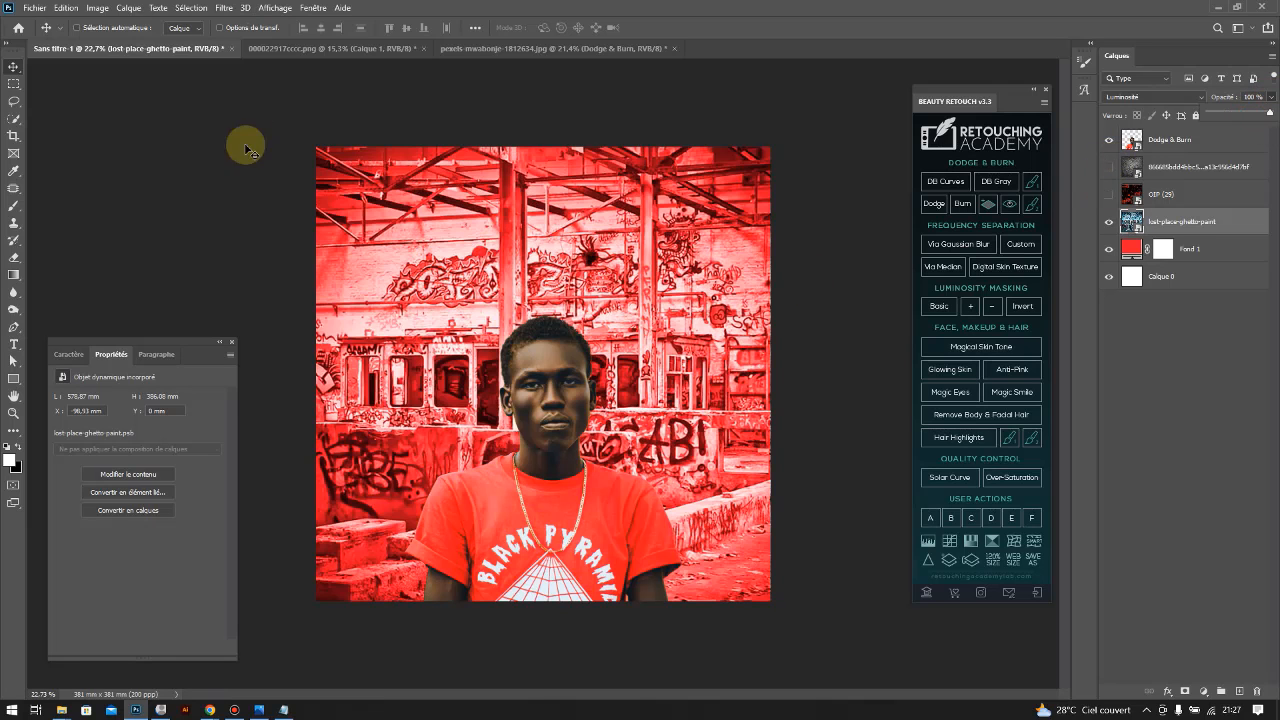
# Apply a Gaussian blur with a 7.6-pixel radius to the lost-place-ghetto-paint layer and lower its opacity to 37%
pyautogui.click(219, 10)
pyautogui.moveTo(238, 209)
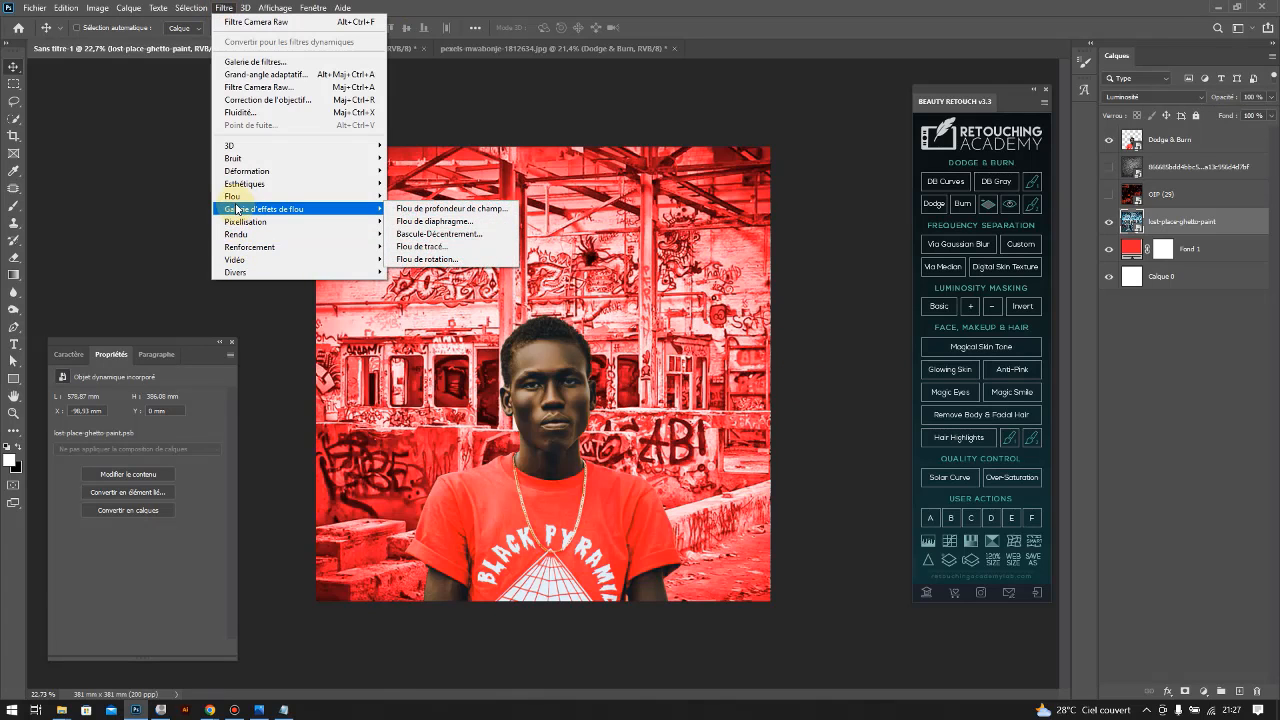
pyautogui.click(425, 253)
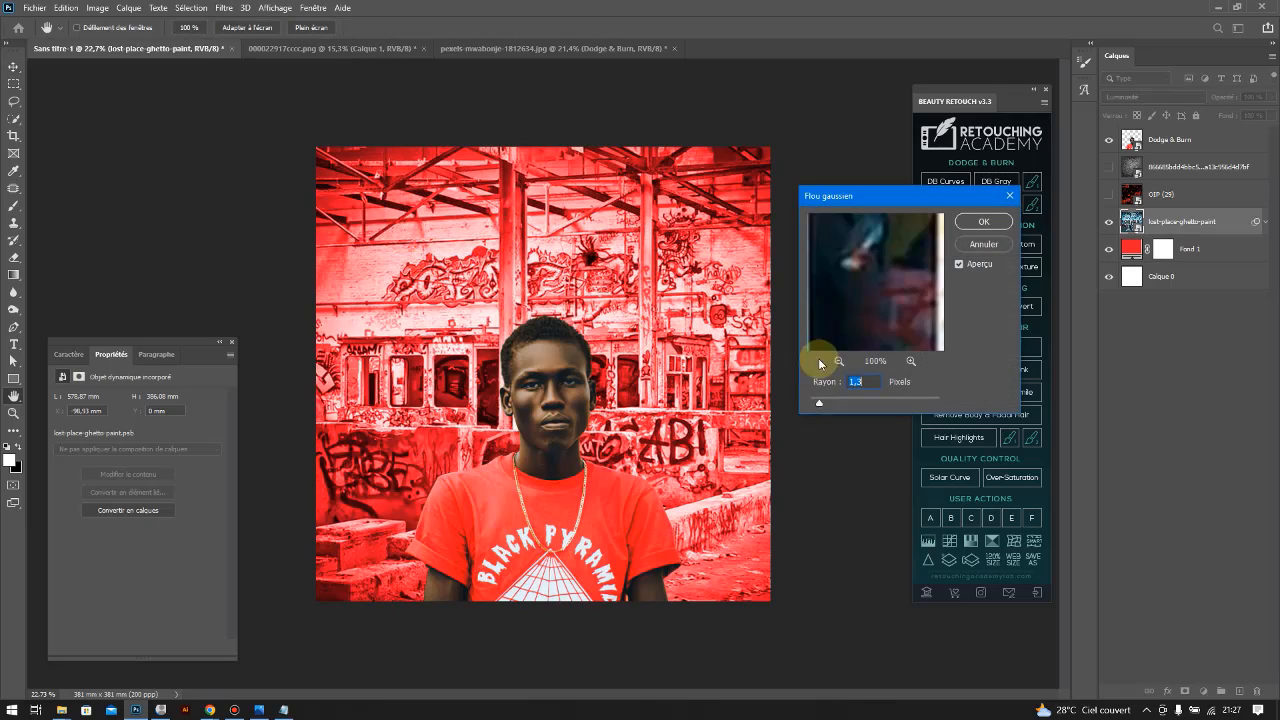
pyautogui.moveTo(819, 402); pyautogui.dragTo(853, 404)
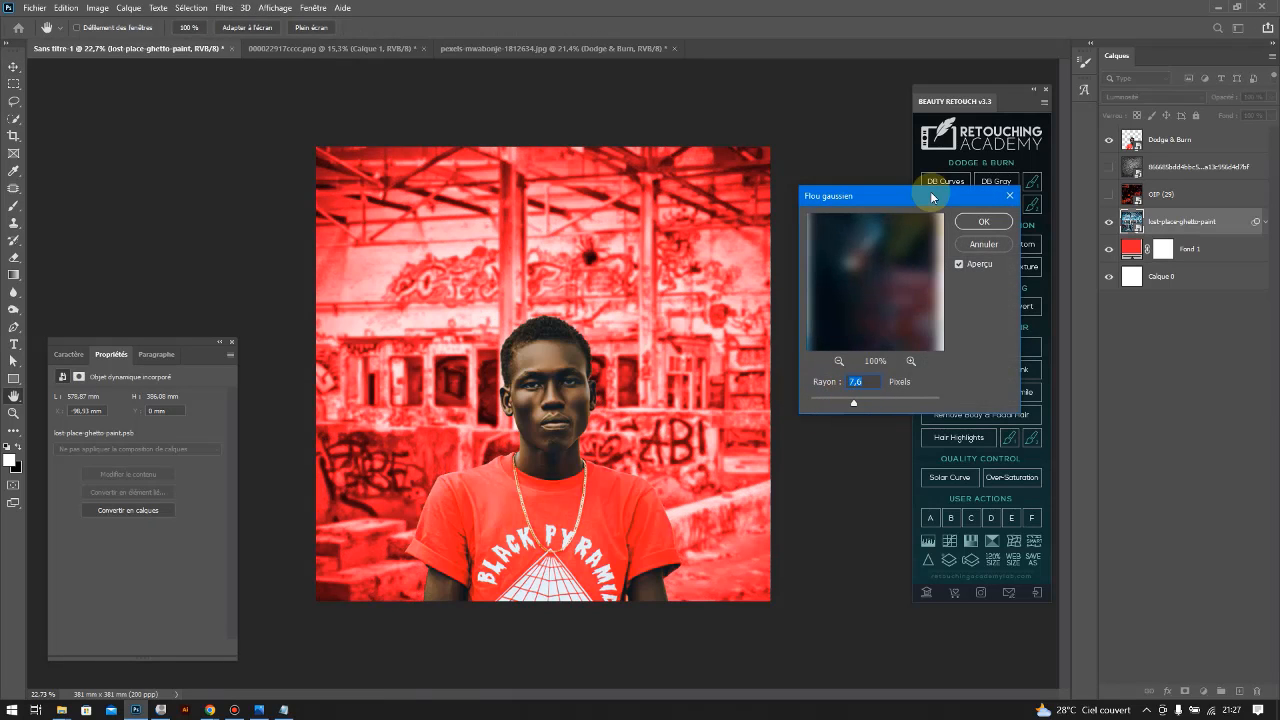
pyautogui.click(983, 221)
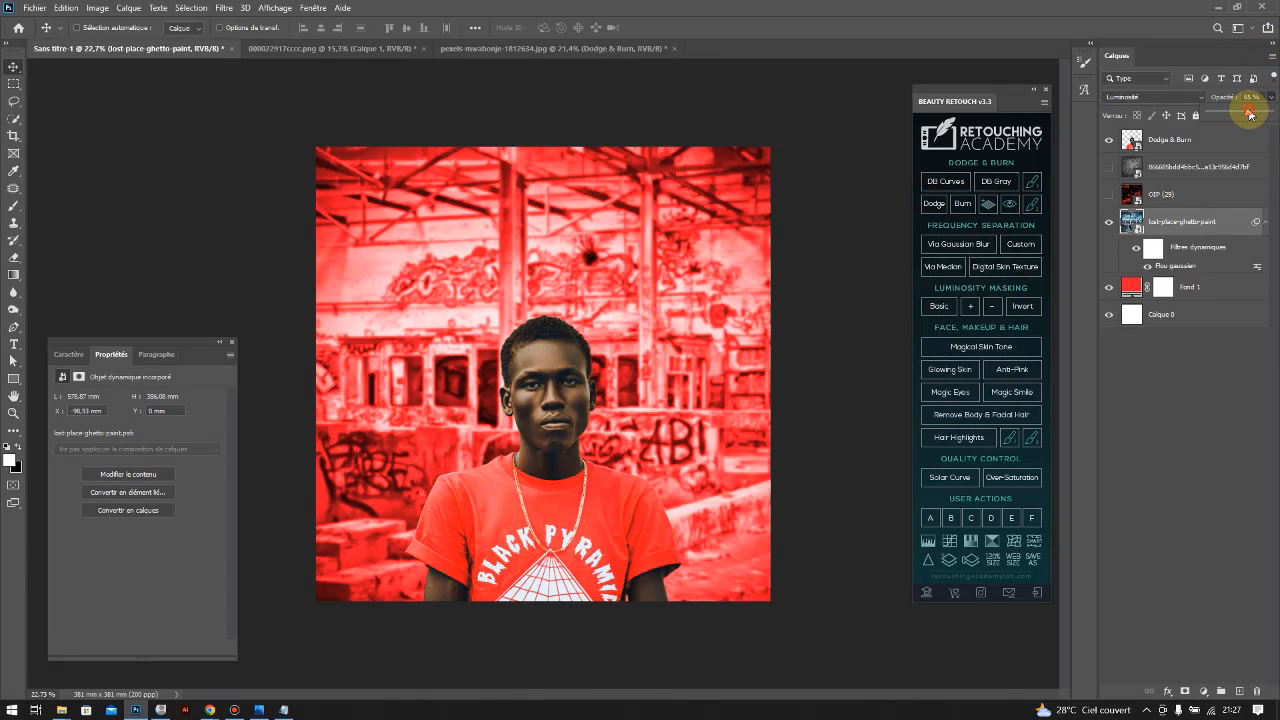
pyautogui.moveTo(1249, 115); pyautogui.dragTo(1232, 115)
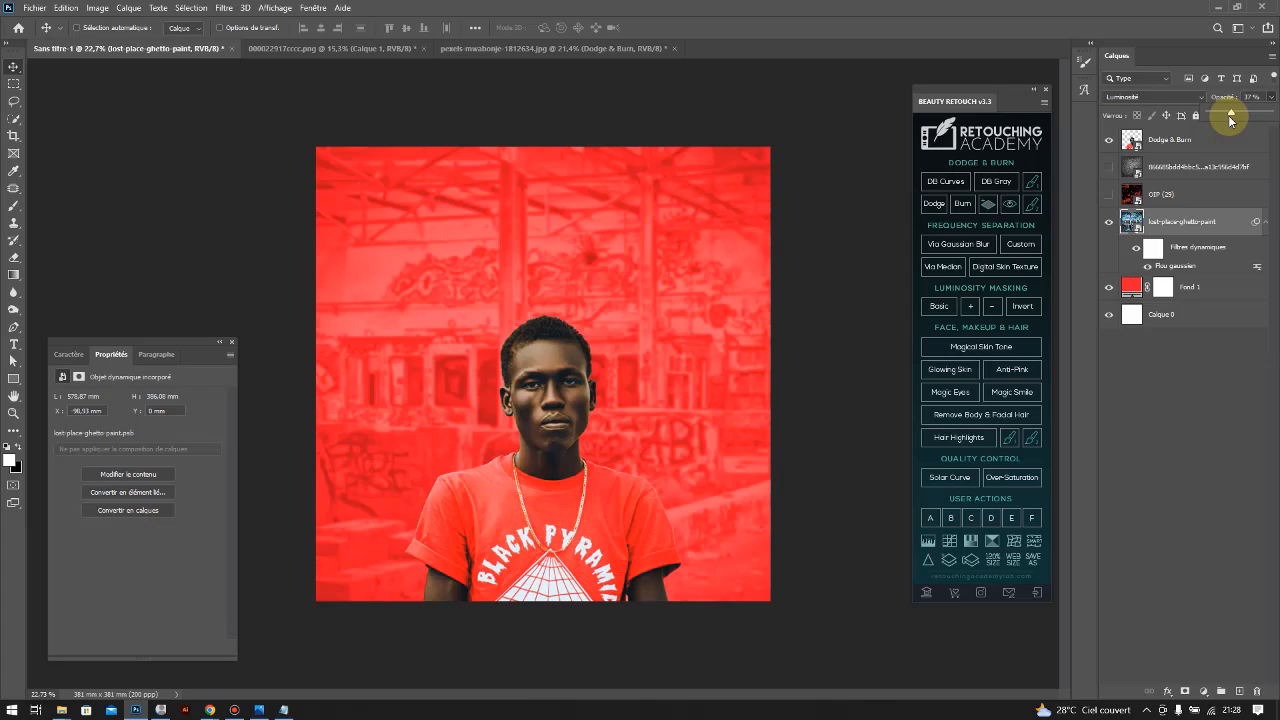
# Show the scratched texture layer again and reduce its opacity to 33%
pyautogui.click(1104, 170)
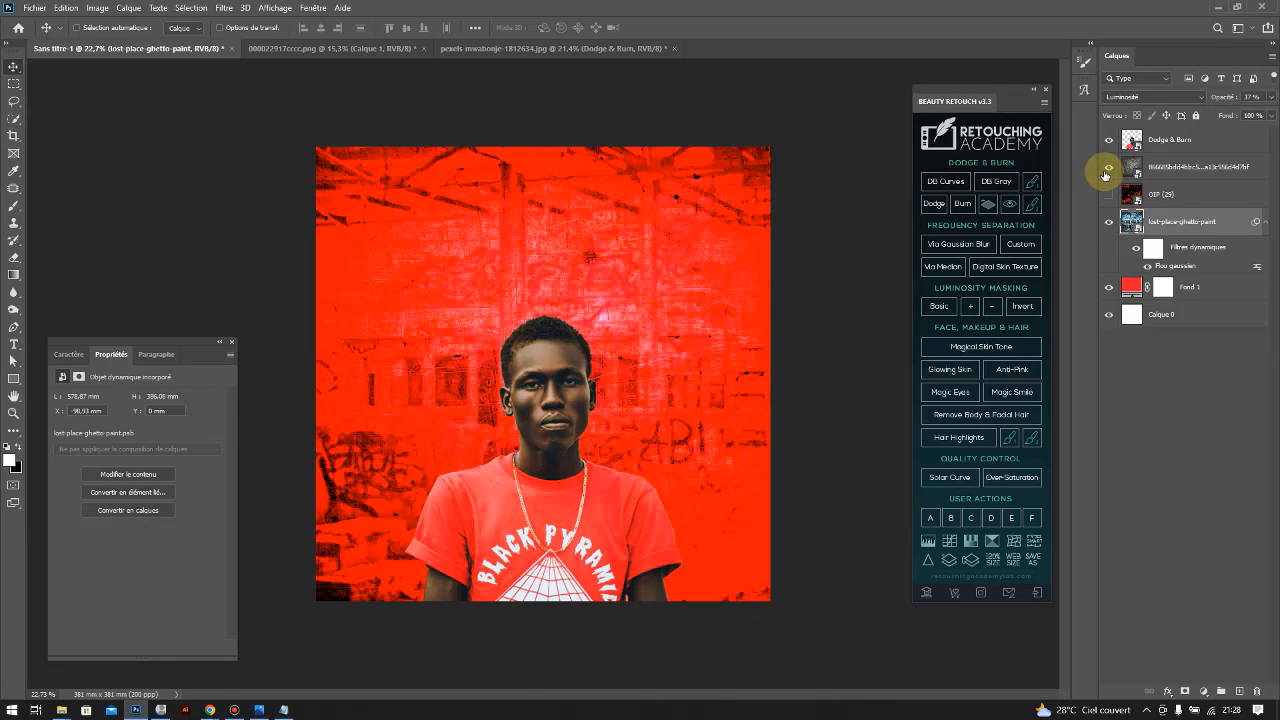
pyautogui.click(1200, 166)
pyautogui.moveTo(1271, 97); pyautogui.dragTo(1229, 115)
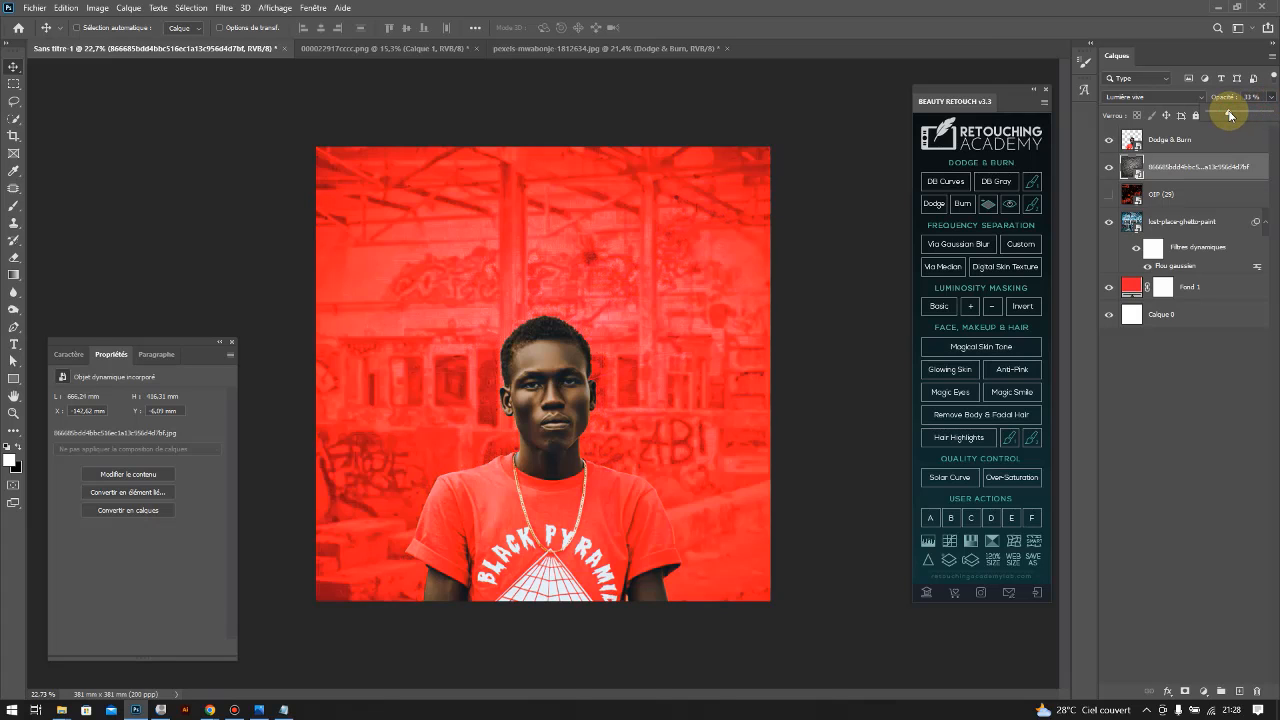
# Recolour the Fond 1 solid fill to a darker red, c30723, after sampling the red of the T-shirt
pyautogui.doubleClick(1134, 289)
pyautogui.moveTo(955, 403)
pyautogui.mouseDown()
pyautogui.moveTo(955, 446)
pyautogui.moveTo(934, 387)
pyautogui.moveTo(808, 409)
pyautogui.moveTo(790, 371)
pyautogui.moveTo(806, 334)
pyautogui.moveTo(772, 319)
pyautogui.mouseUp()
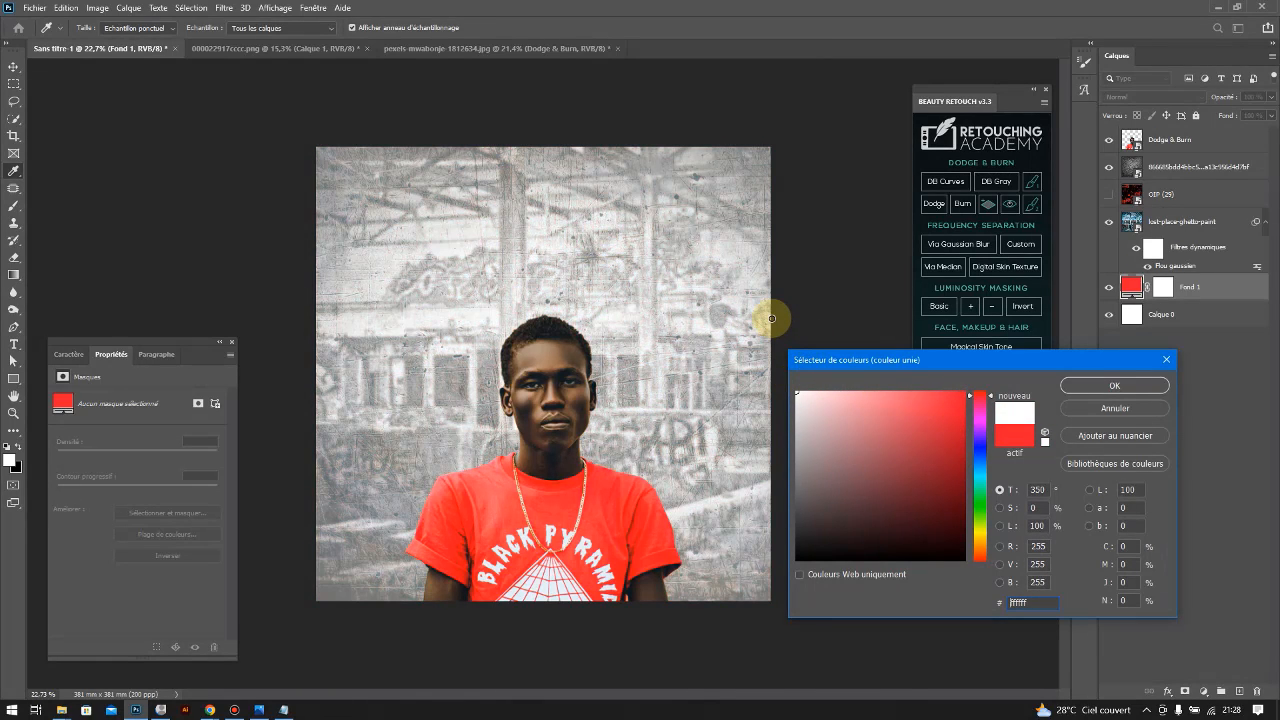
pyautogui.click(541, 355)
pyautogui.click(560, 492)
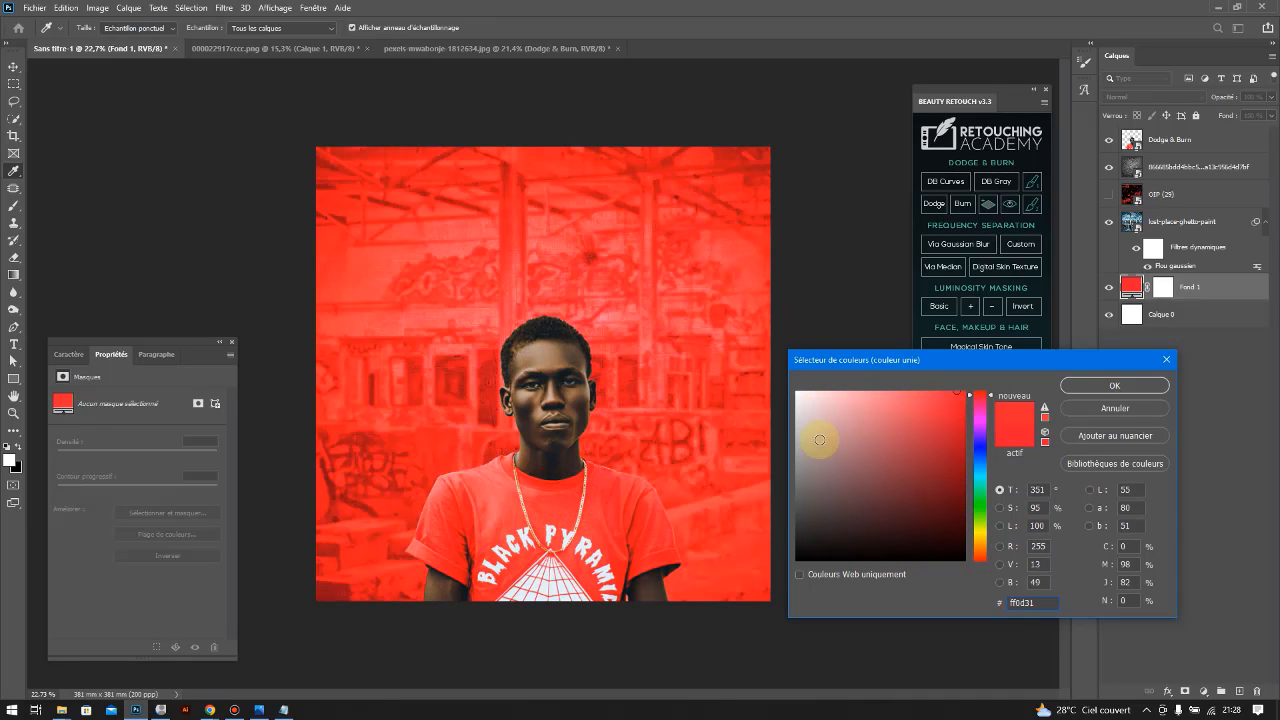
pyautogui.moveTo(951, 422); pyautogui.dragTo(958, 430)
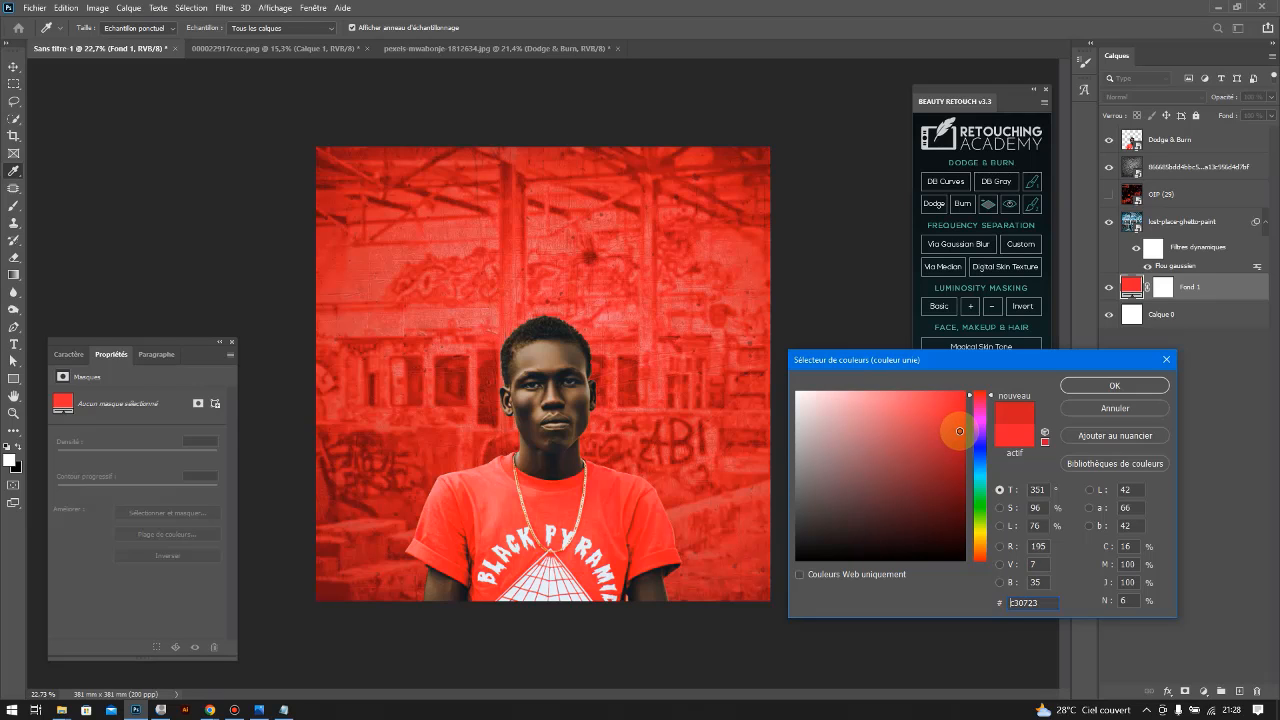
pyautogui.press('Return')
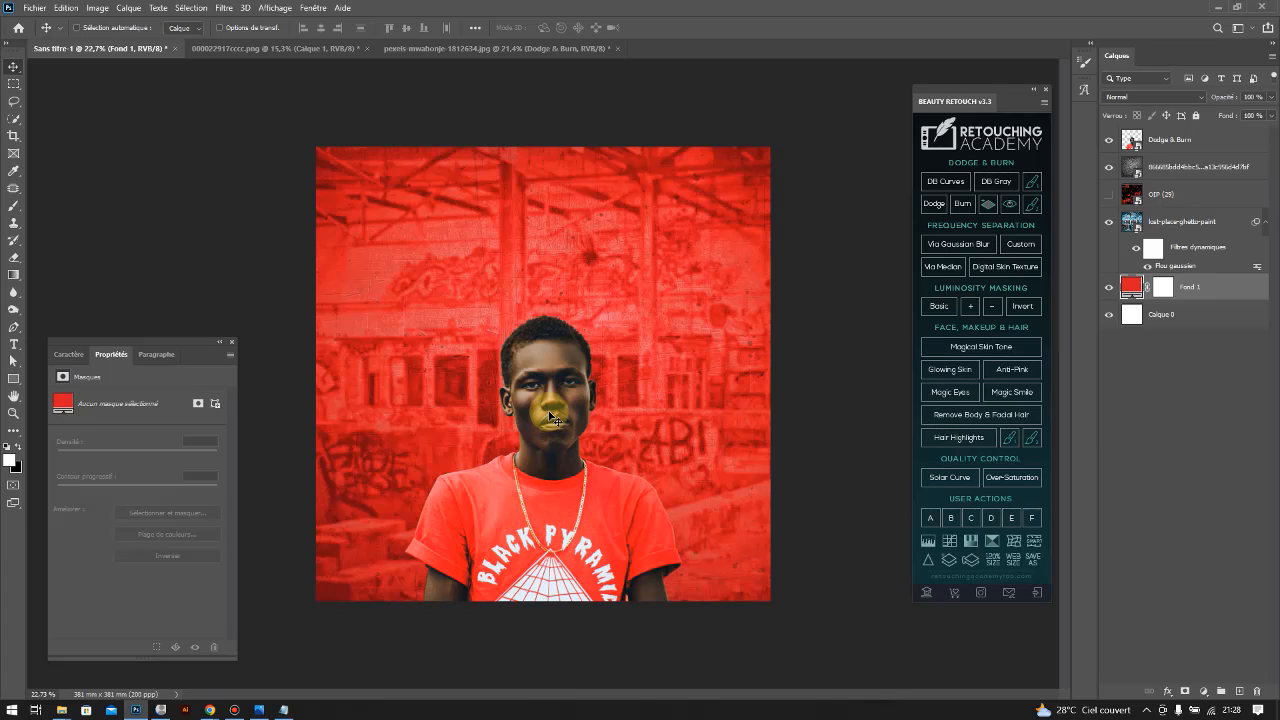
# Apply a Color Balance of +38, -15, +21 to the midtones of the Dodge & Burn portrait layer, preserving luminosity
pyautogui.moveTo(549, 416)
pyautogui.mouseDown()
pyautogui.moveTo(548, 354)
pyautogui.moveTo(557, 412)
pyautogui.mouseUp()
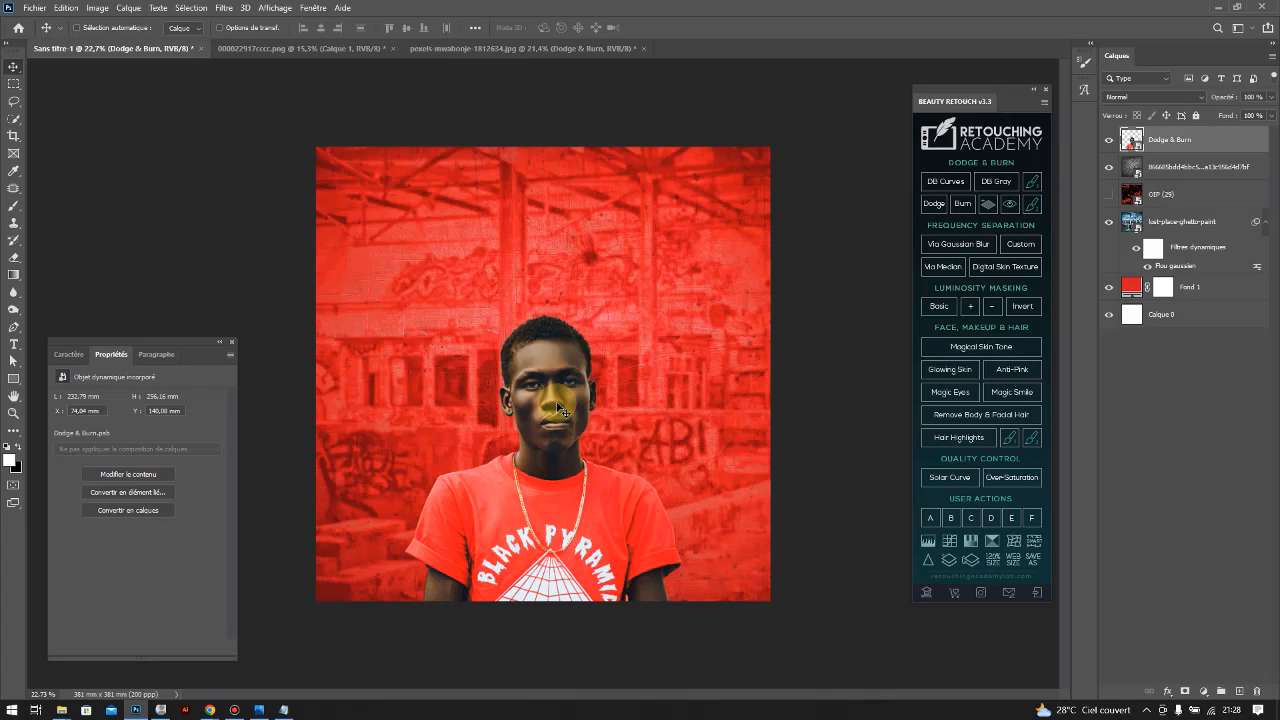
pyautogui.moveTo(562, 410); pyautogui.dragTo(785, 140)
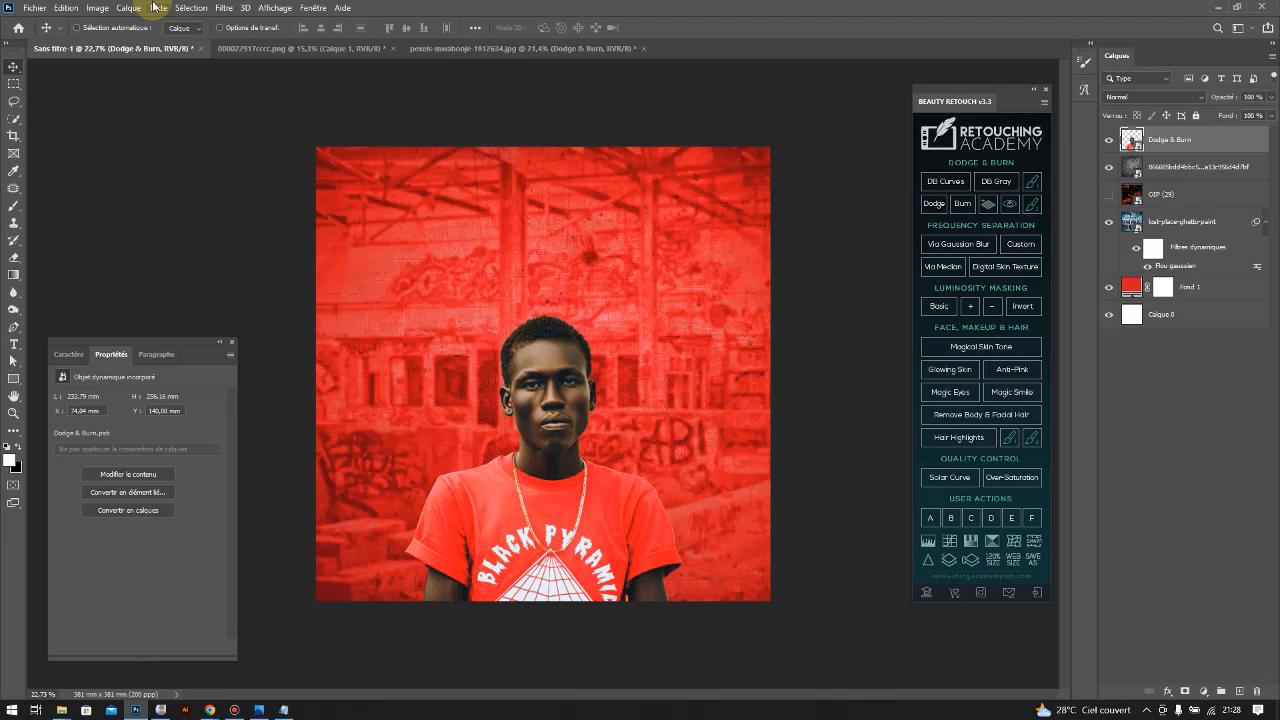
pyautogui.click(99, 7)
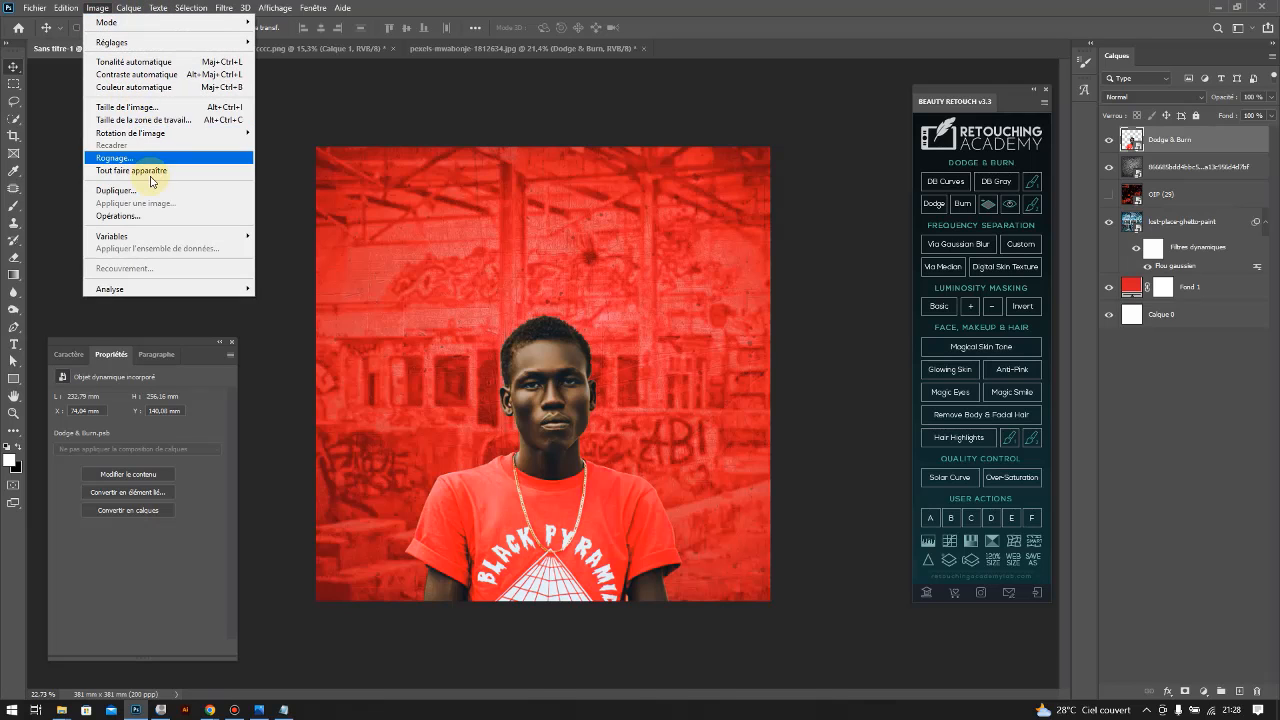
pyautogui.click(117, 42)
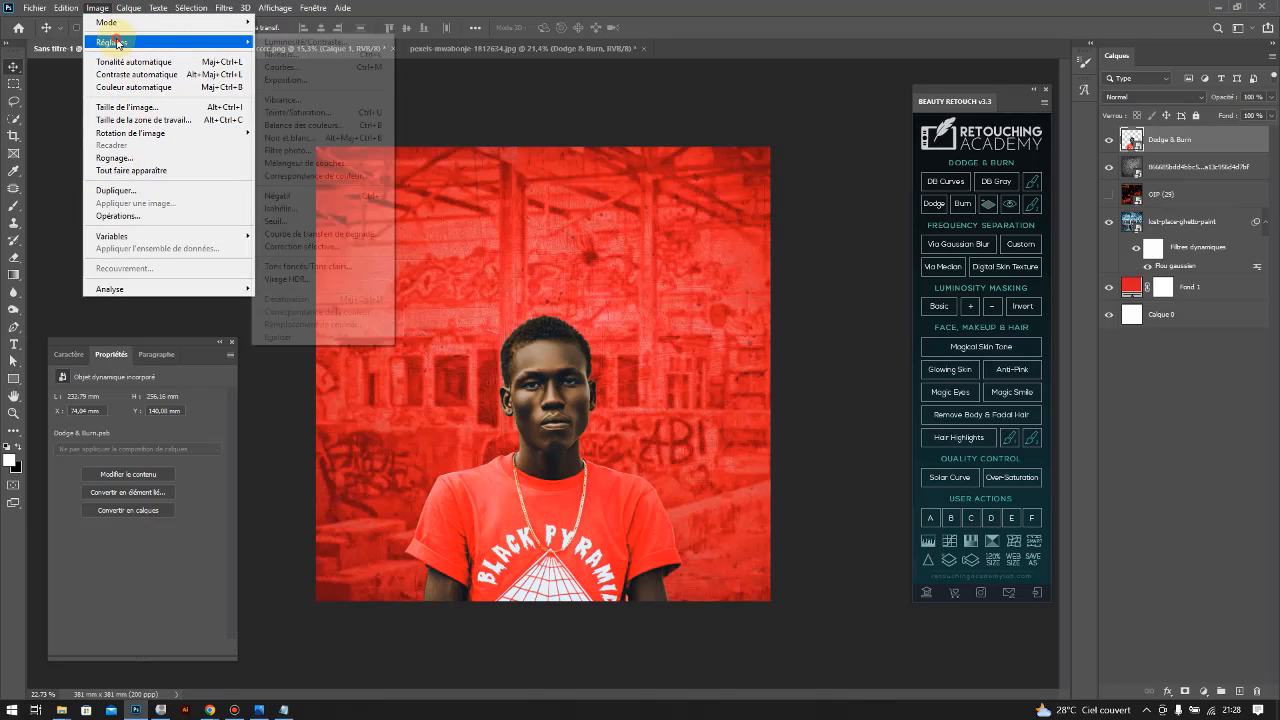
pyautogui.click(303, 125)
pyautogui.moveTo(562, 164); pyautogui.dragTo(859, 164)
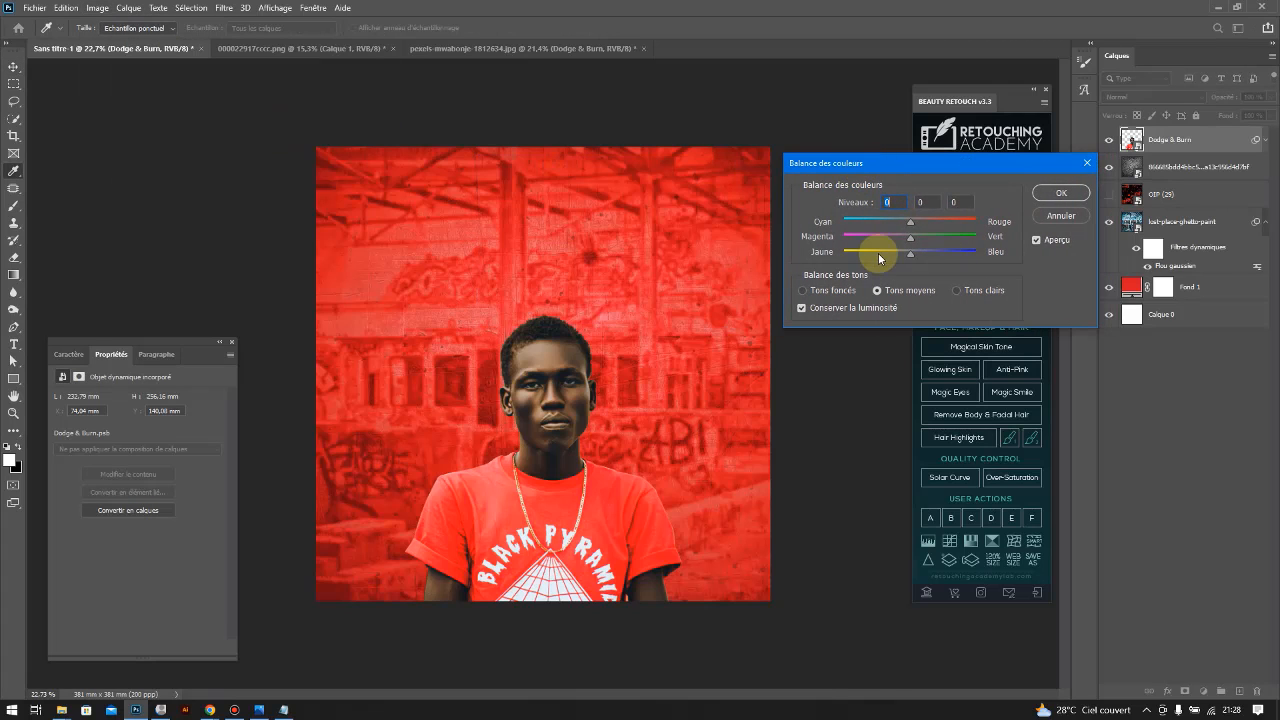
pyautogui.moveTo(932, 219)
pyautogui.mouseDown()
pyautogui.moveTo(982, 220)
pyautogui.moveTo(925, 222)
pyautogui.mouseUp()
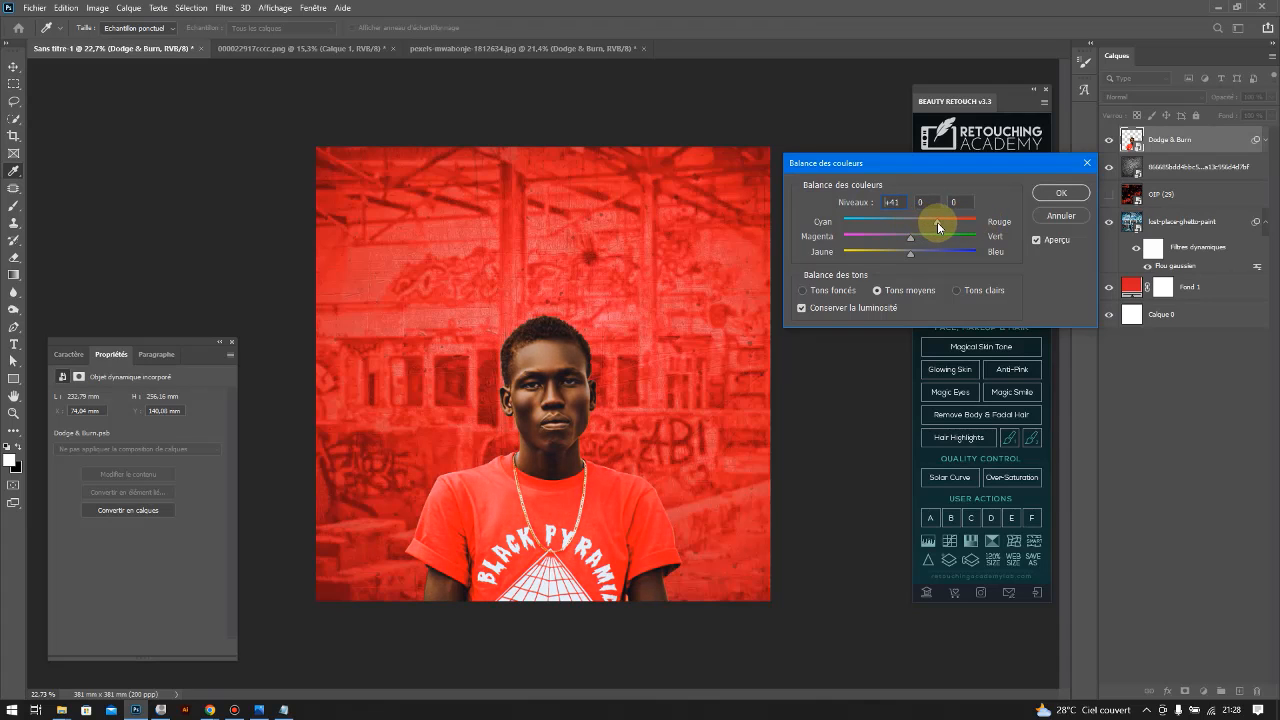
pyautogui.moveTo(911, 252); pyautogui.dragTo(944, 226)
pyautogui.click(900, 236)
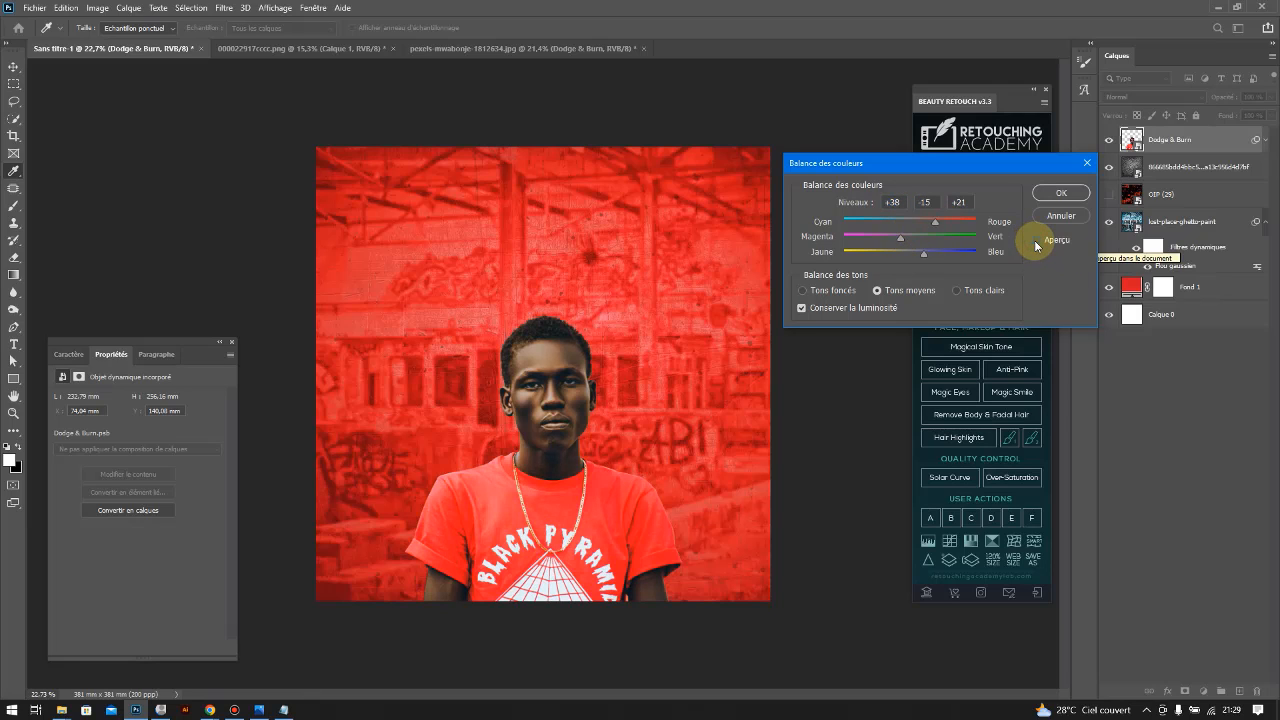
pyautogui.click(1046, 196)
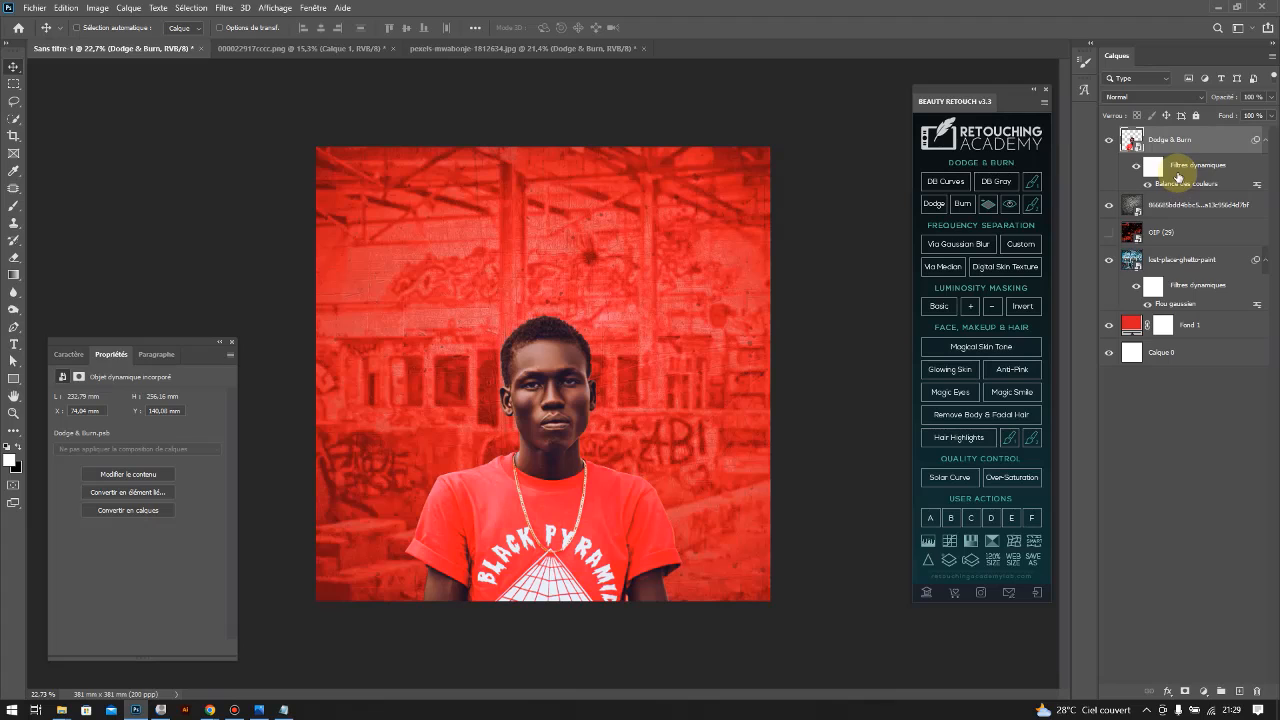
# Add the white text "Ghetto" in the Warpaint font over the upper-left area of the cover
pyautogui.click(13, 343)
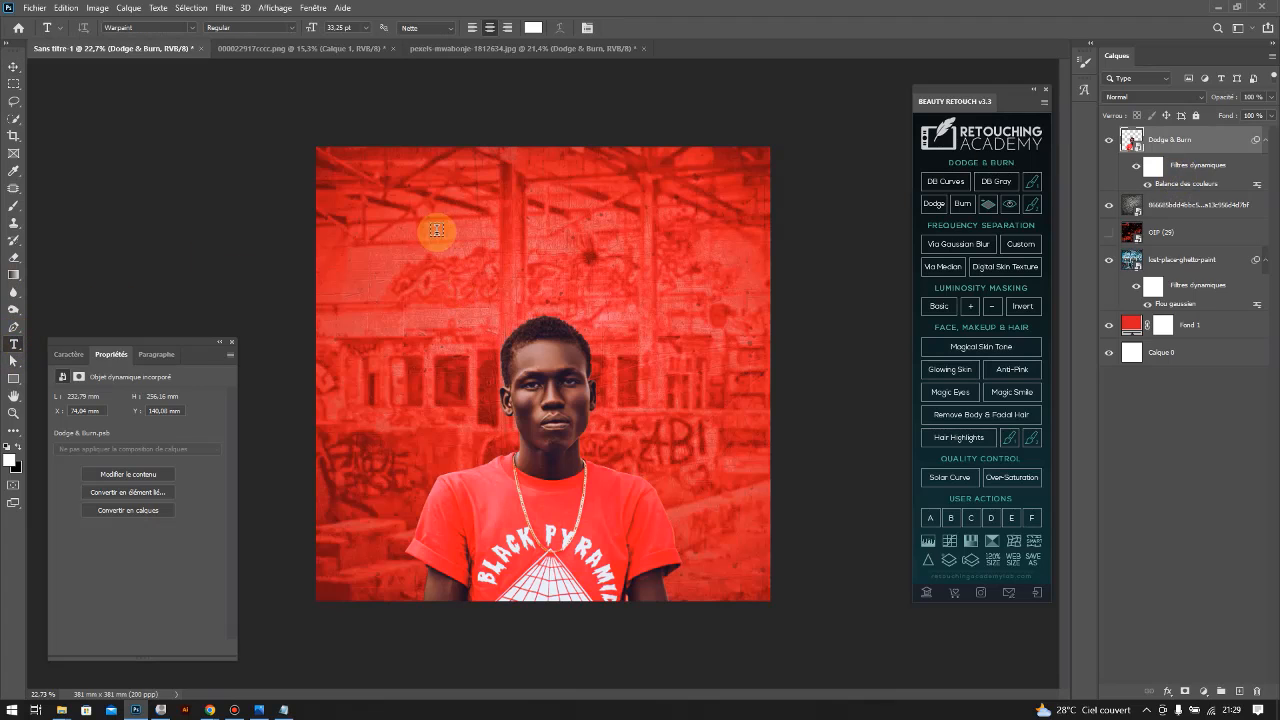
pyautogui.click(411, 267)
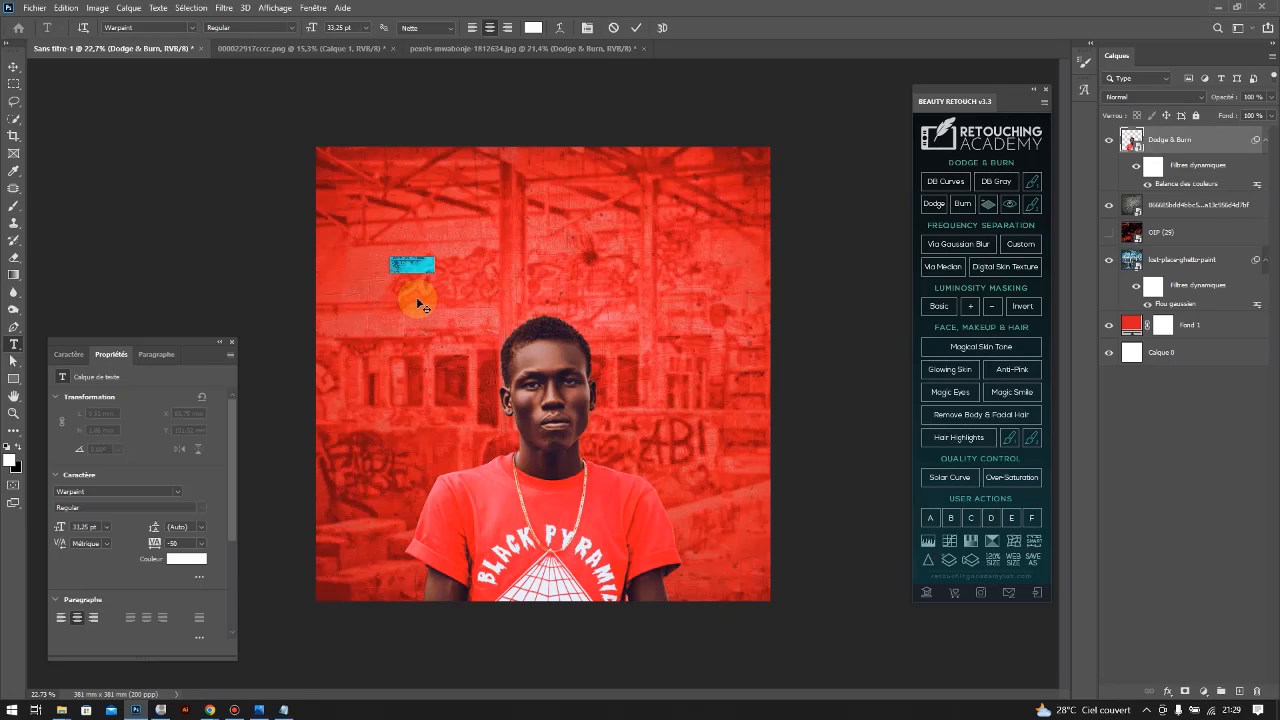
pyautogui.write('GHETTO')
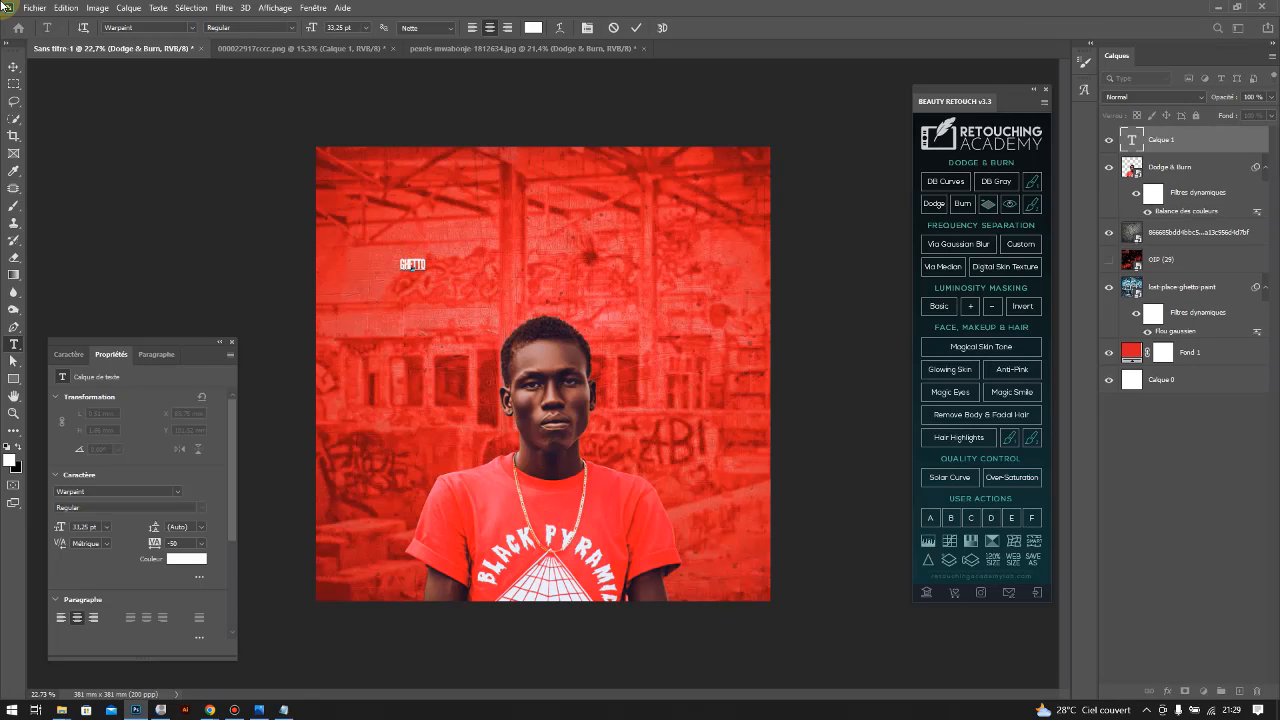
pyautogui.click(14, 66)
# Enlarge the Ghetto title to about 370 pt and place it centred above the portrait's head
pyautogui.hotkey('ctrl', 't')
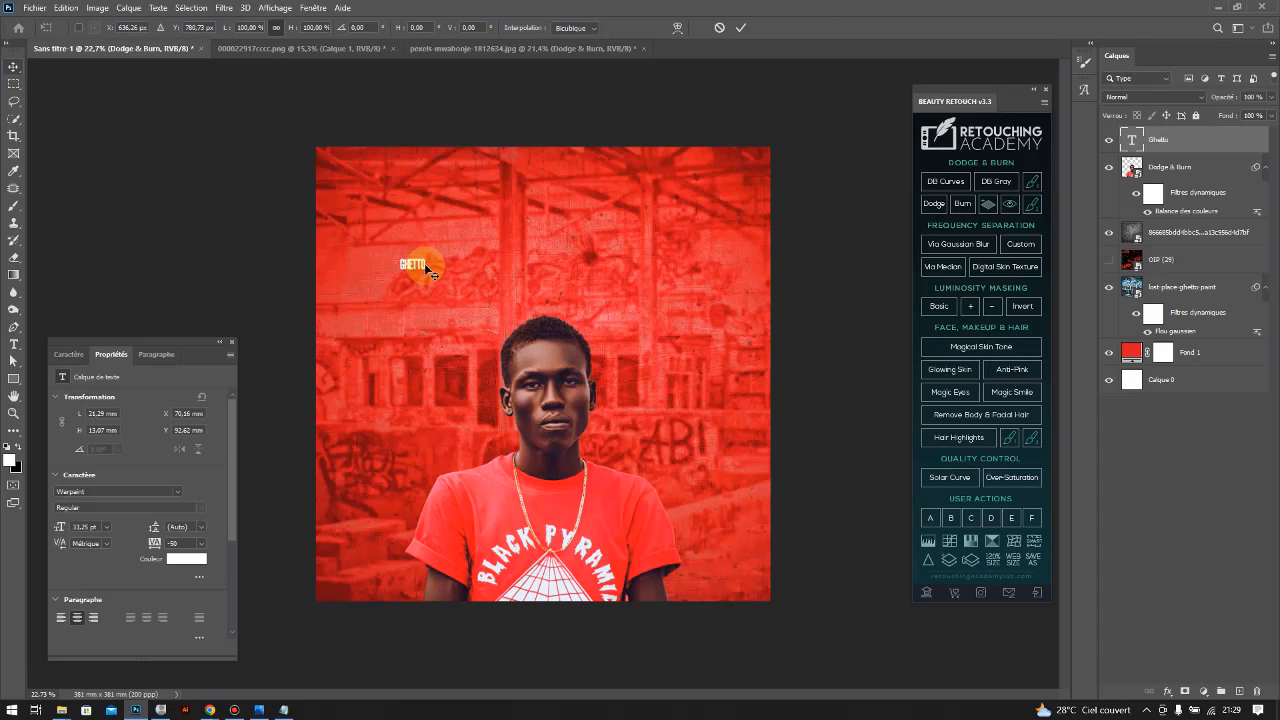
pyautogui.moveTo(427, 264); pyautogui.dragTo(681, 265)
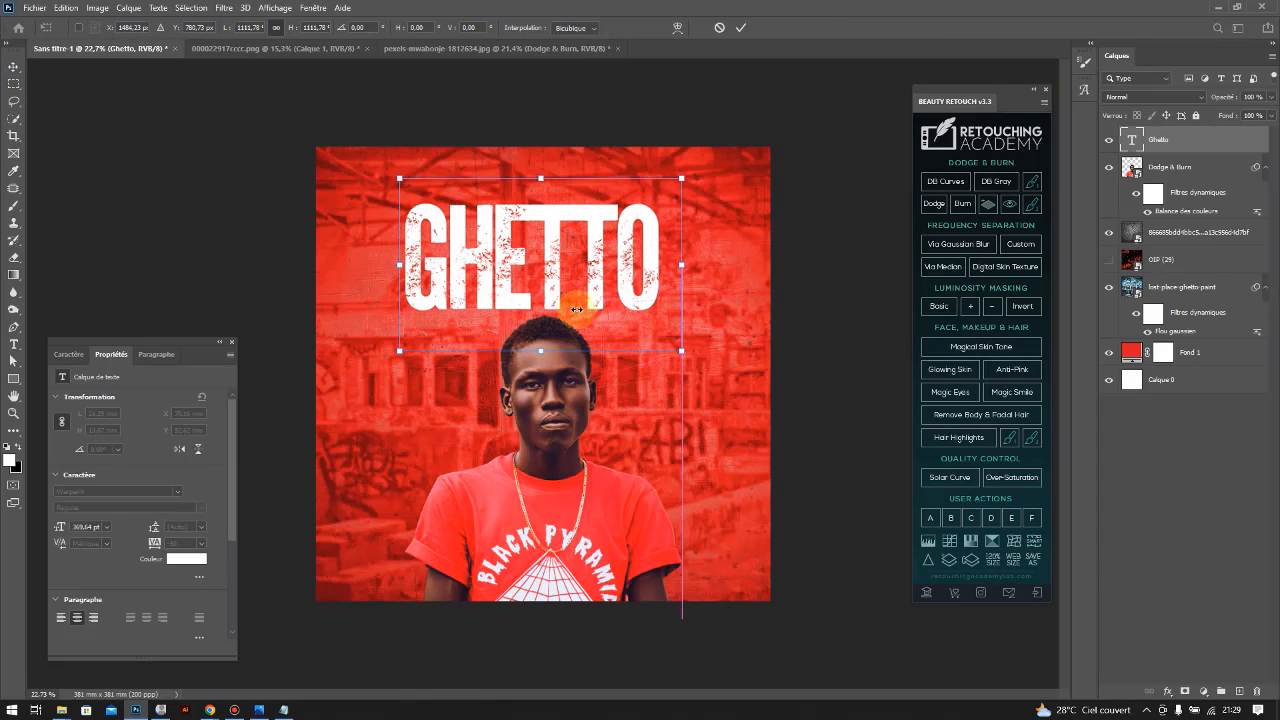
pyautogui.press('Return')
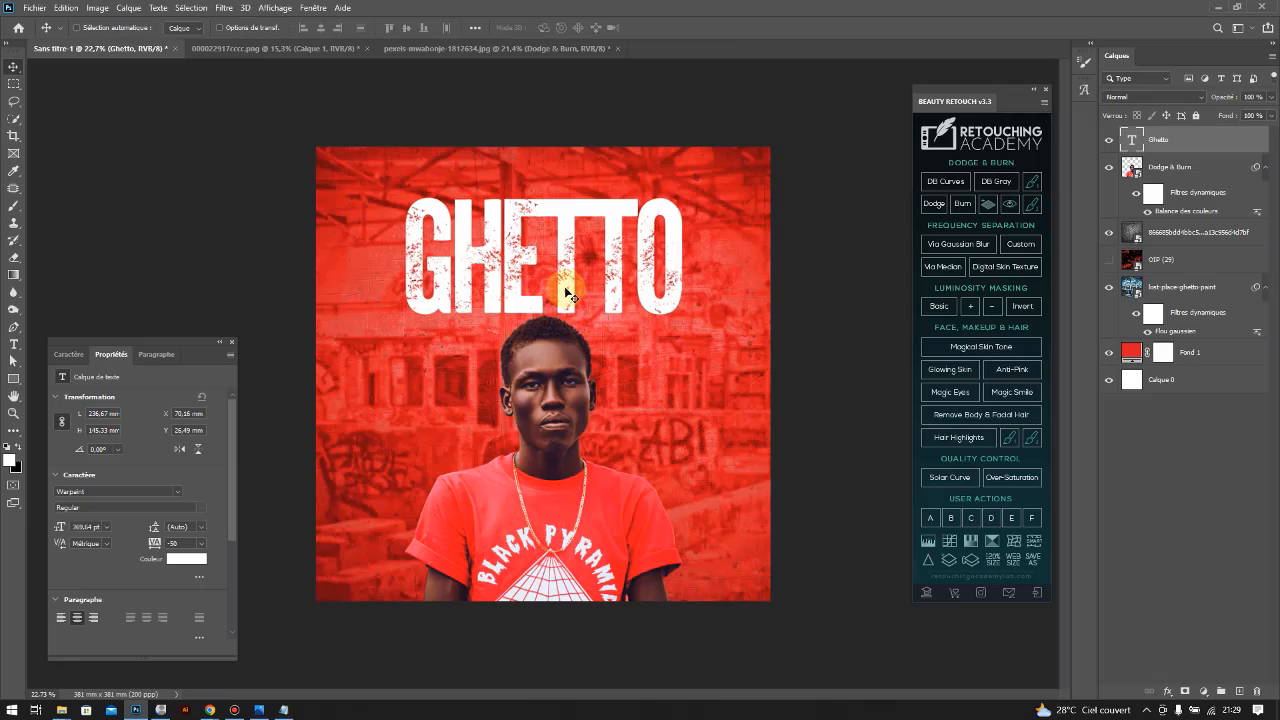
pyautogui.moveTo(564, 286); pyautogui.dragTo(606, 246)
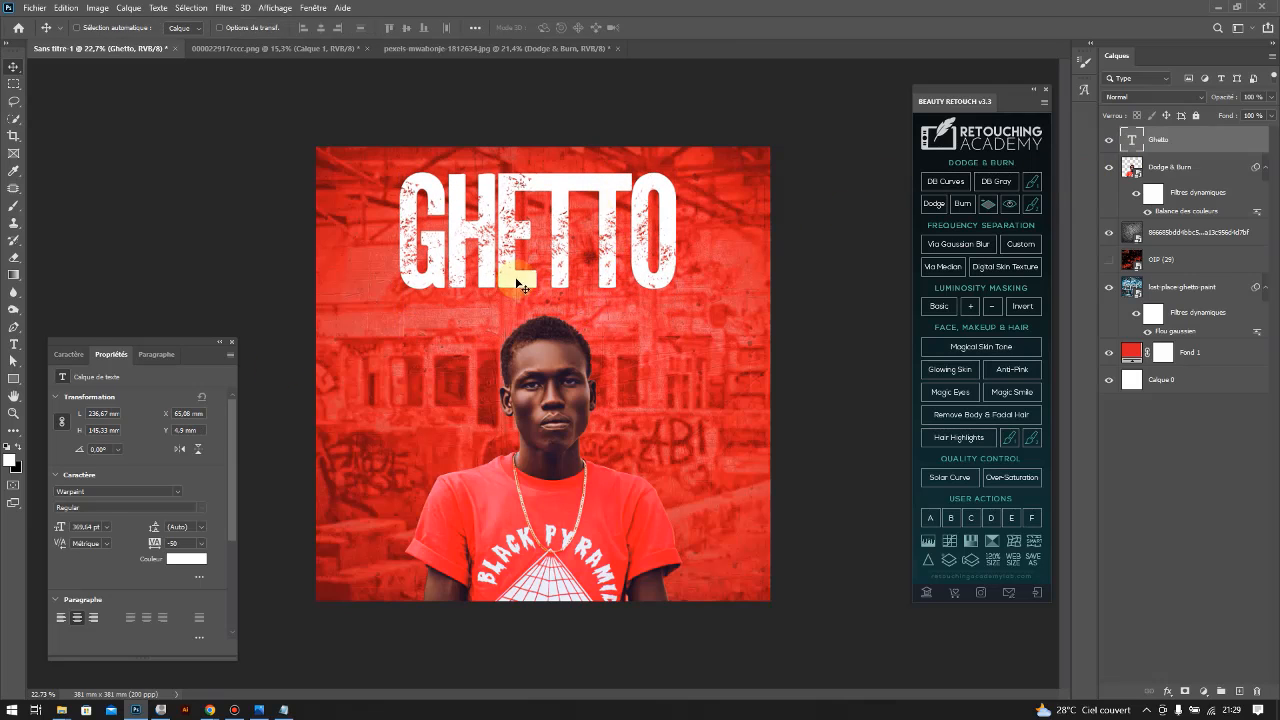
# Turn off all caps for the Ghetto title and try Eurostile Extended as its font
pyautogui.click(72, 354)
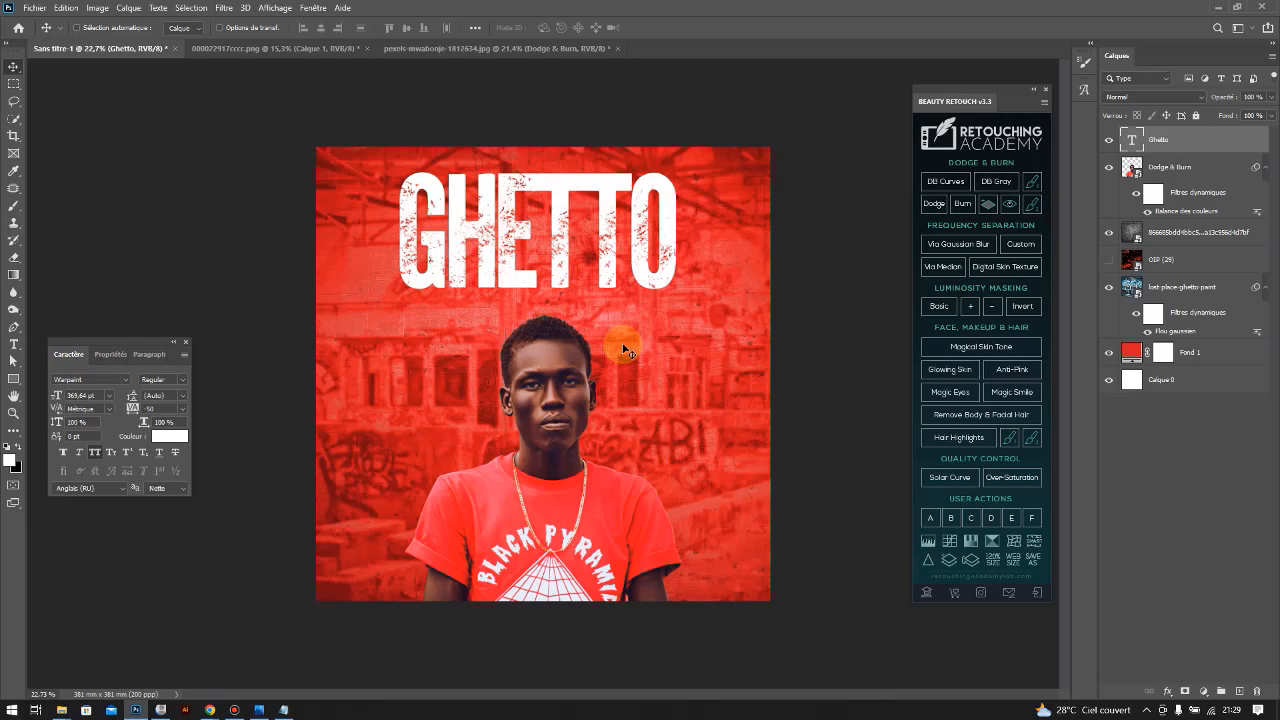
pyautogui.click(93, 452)
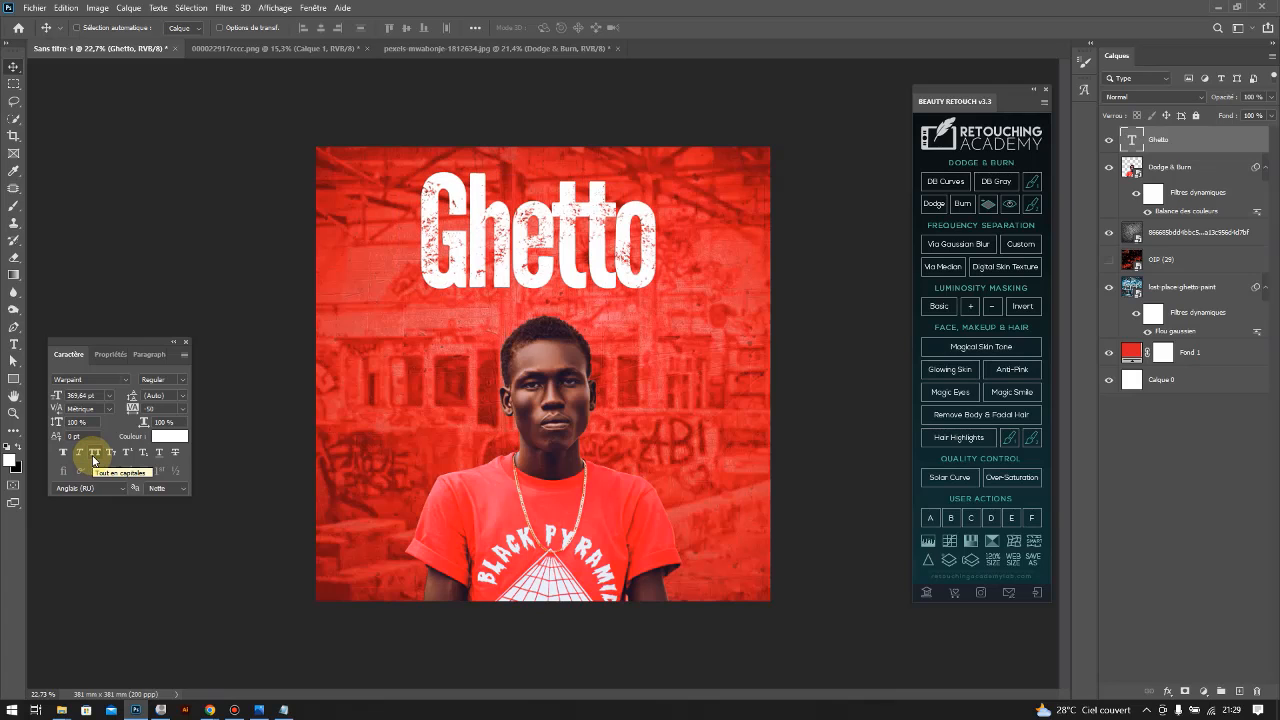
pyautogui.click(131, 377)
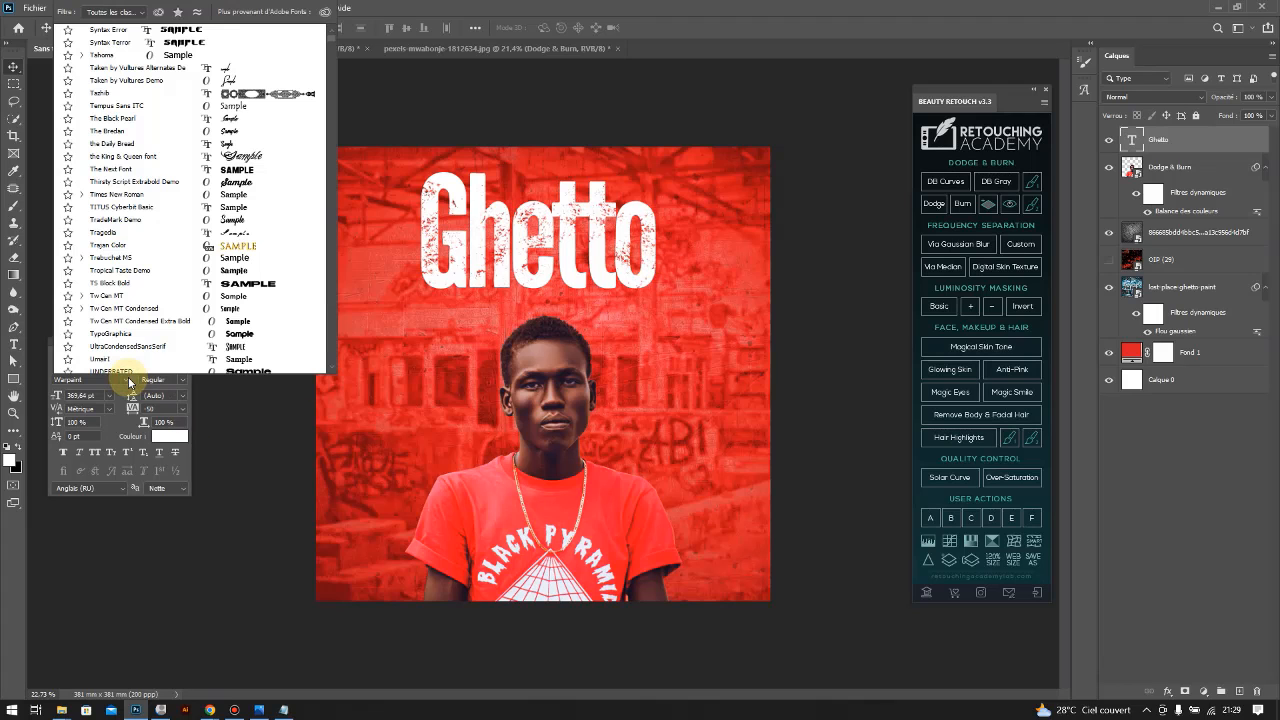
pyautogui.write('R')
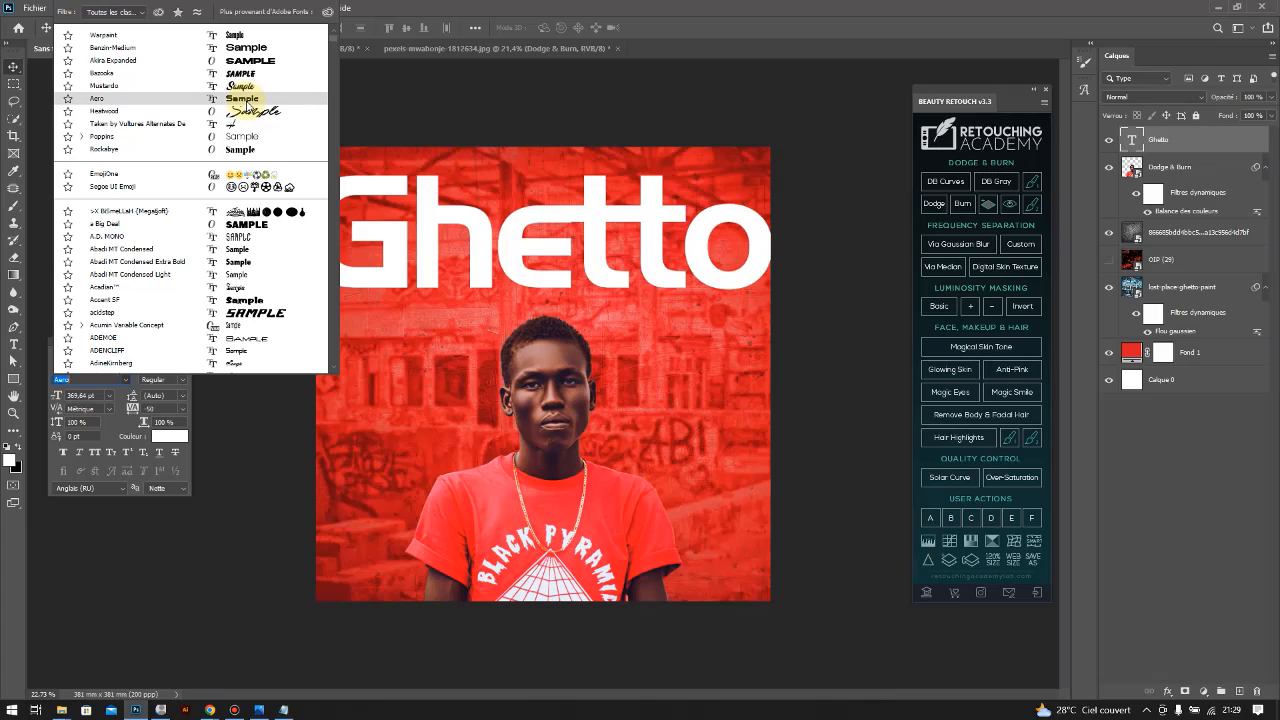
pyautogui.moveTo(340, 42); pyautogui.dragTo(332, 102)
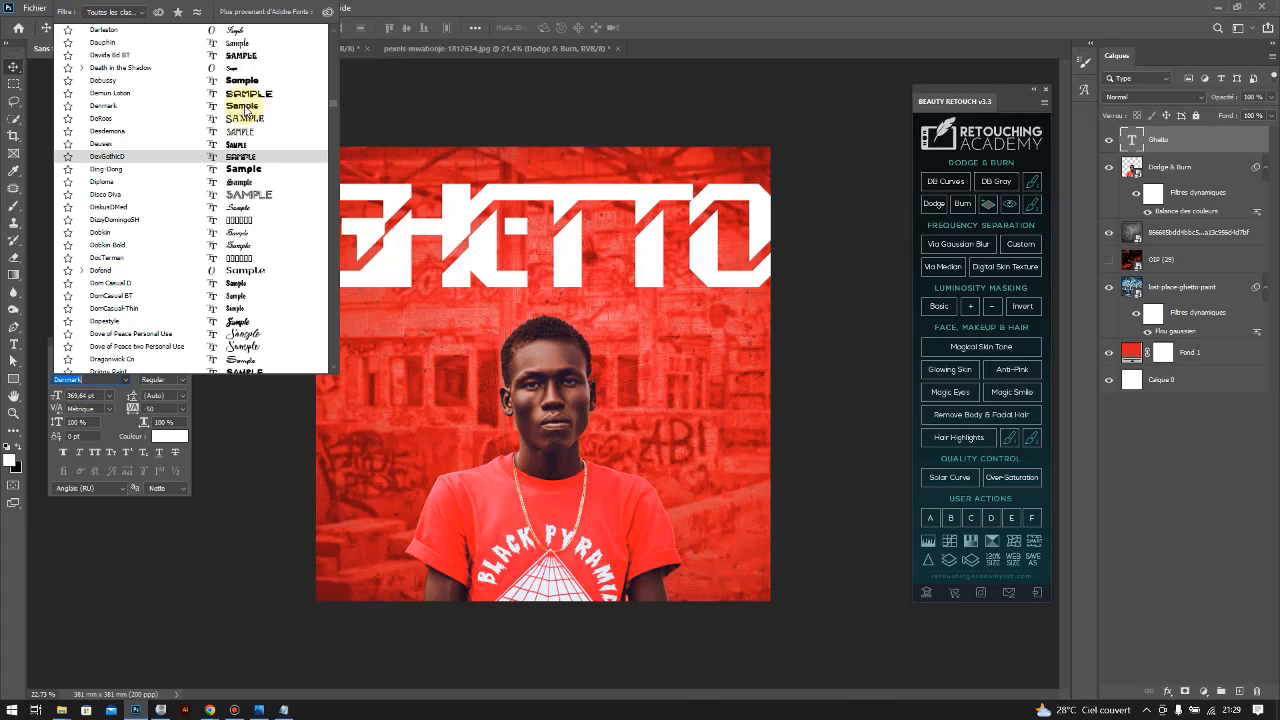
pyautogui.click(330, 114)
pyautogui.click(330, 114)
pyautogui.click(330, 114)
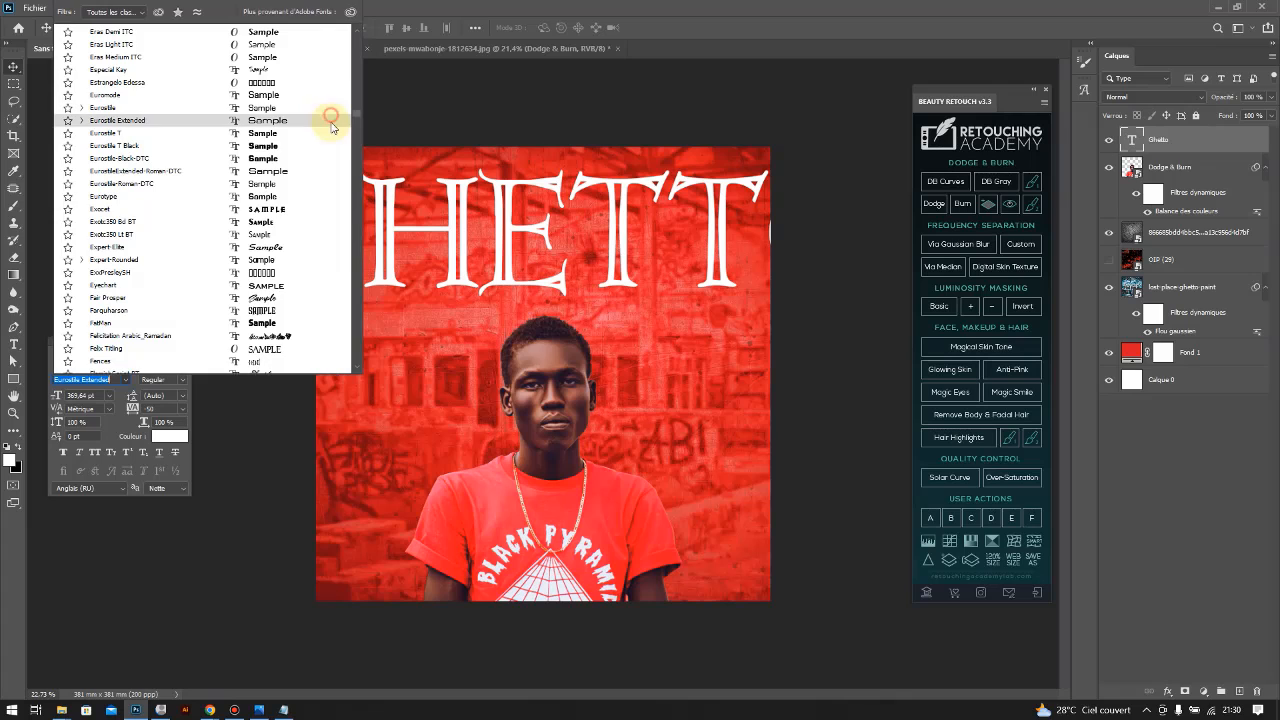
pyautogui.click(331, 123)
# Change the Ghetto title's font to Soccer League College
pyautogui.click(130, 379)
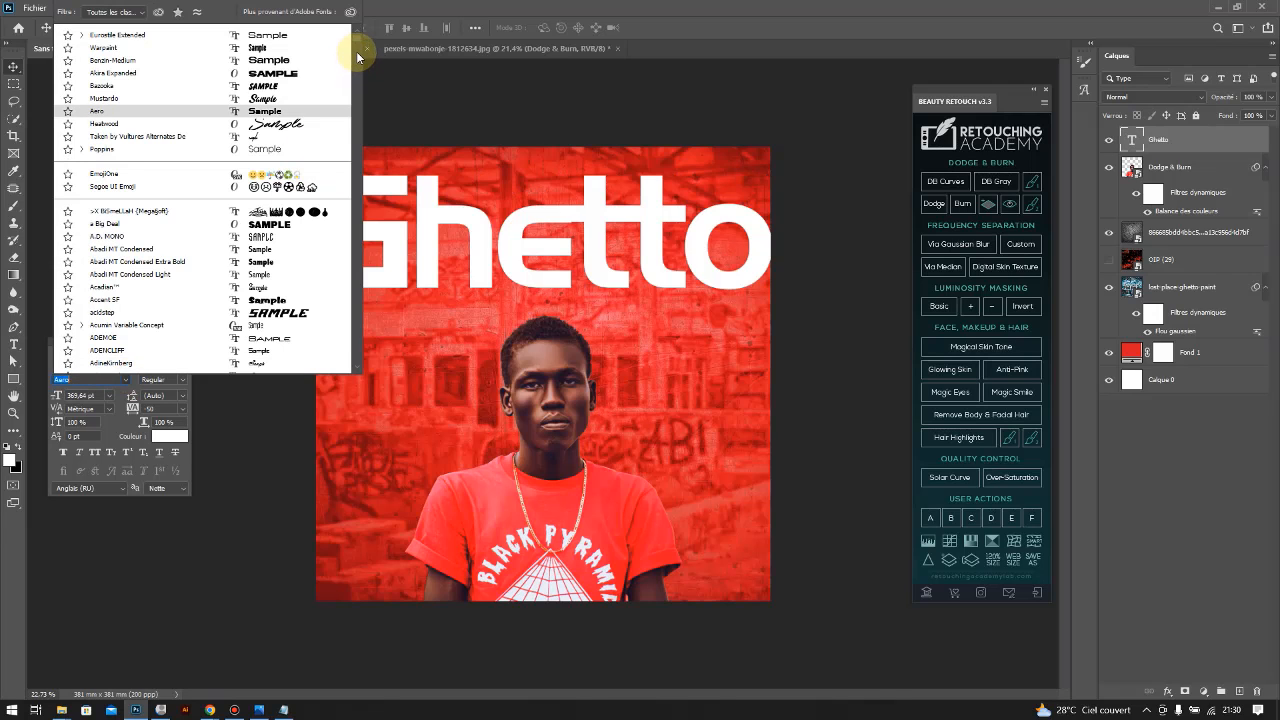
pyautogui.moveTo(359, 36); pyautogui.dragTo(367, 216)
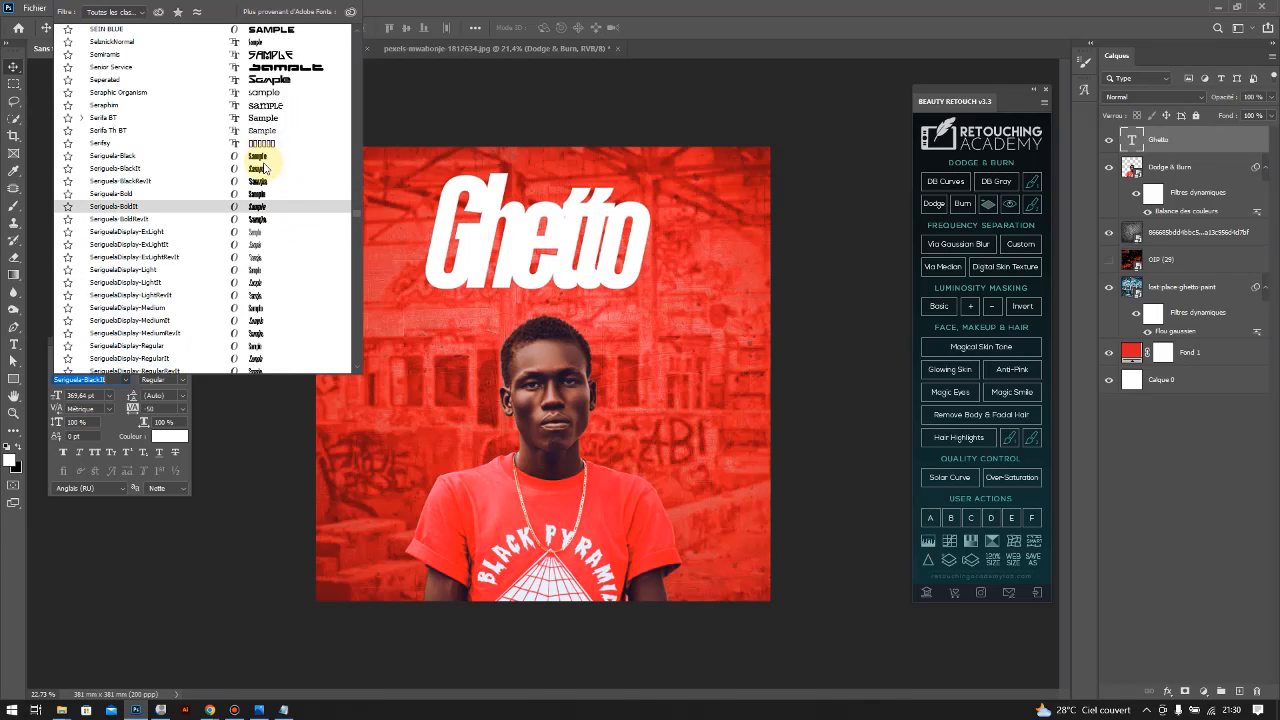
pyautogui.moveTo(358, 220); pyautogui.dragTo(357, 253)
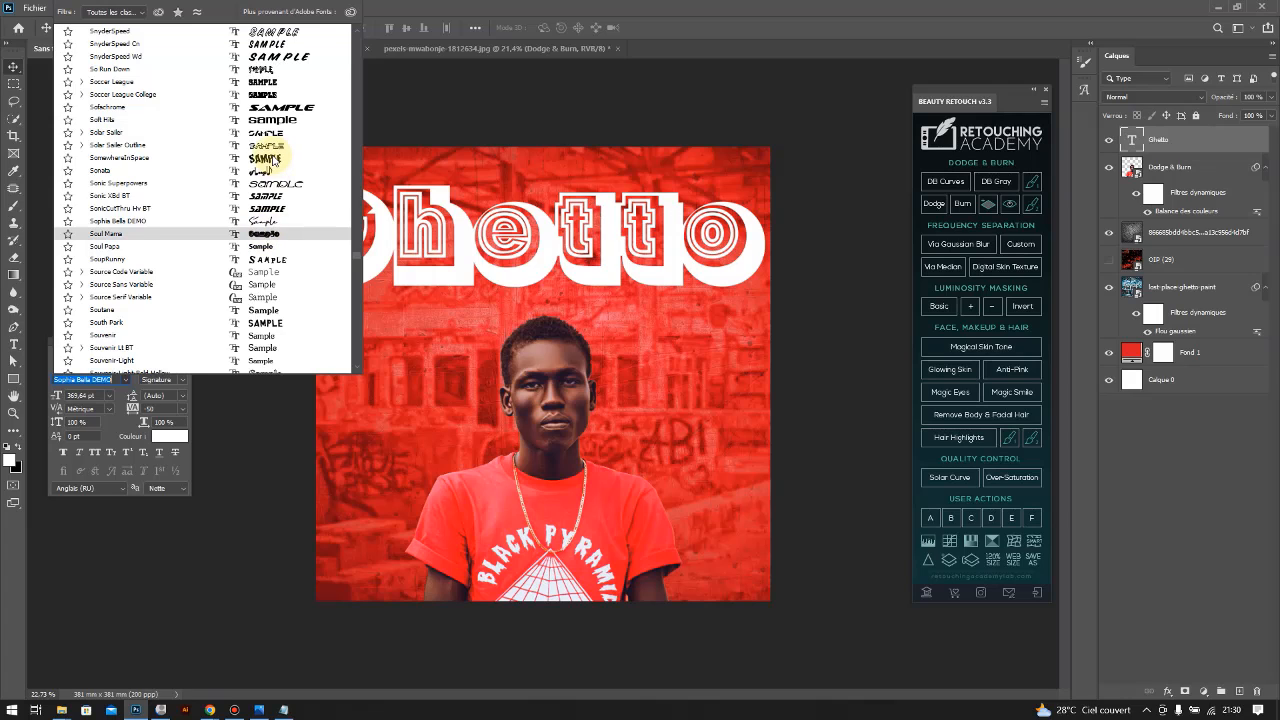
pyautogui.click(278, 92)
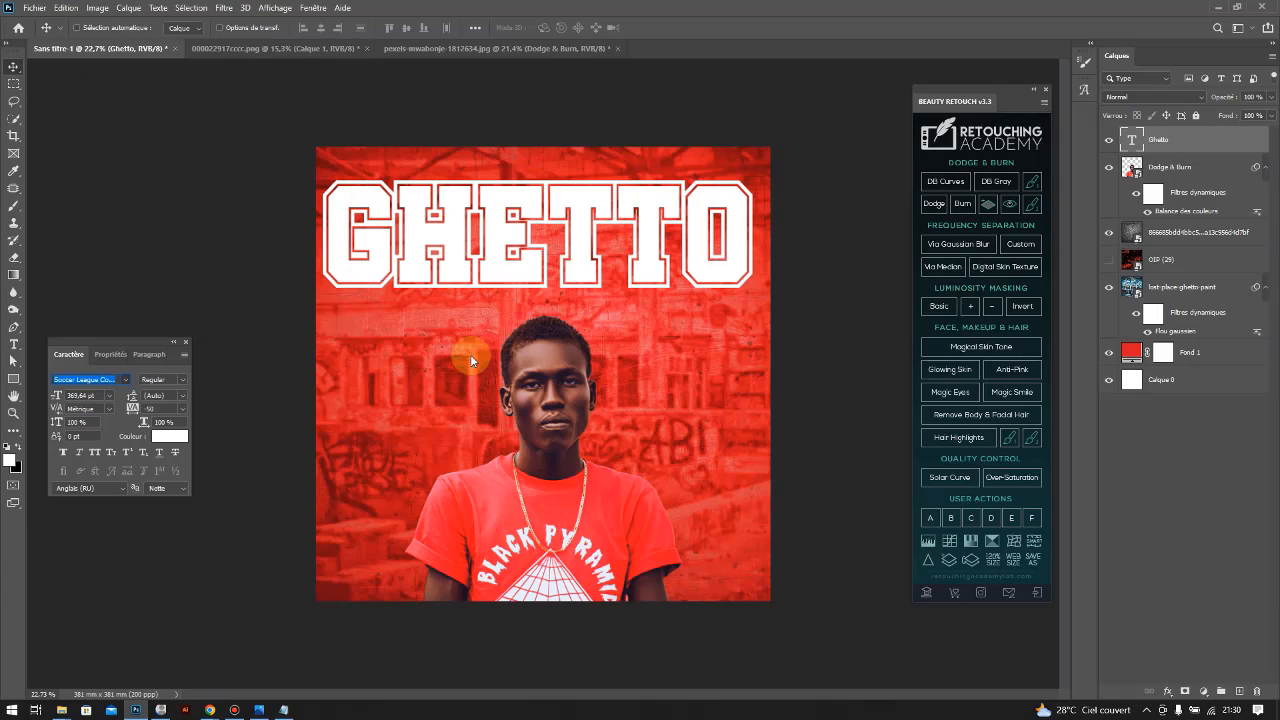
# Scale the Ghetto title down to about 230 pt and place it just above the portrait's head
pyautogui.hotkey('ctrl', 't')
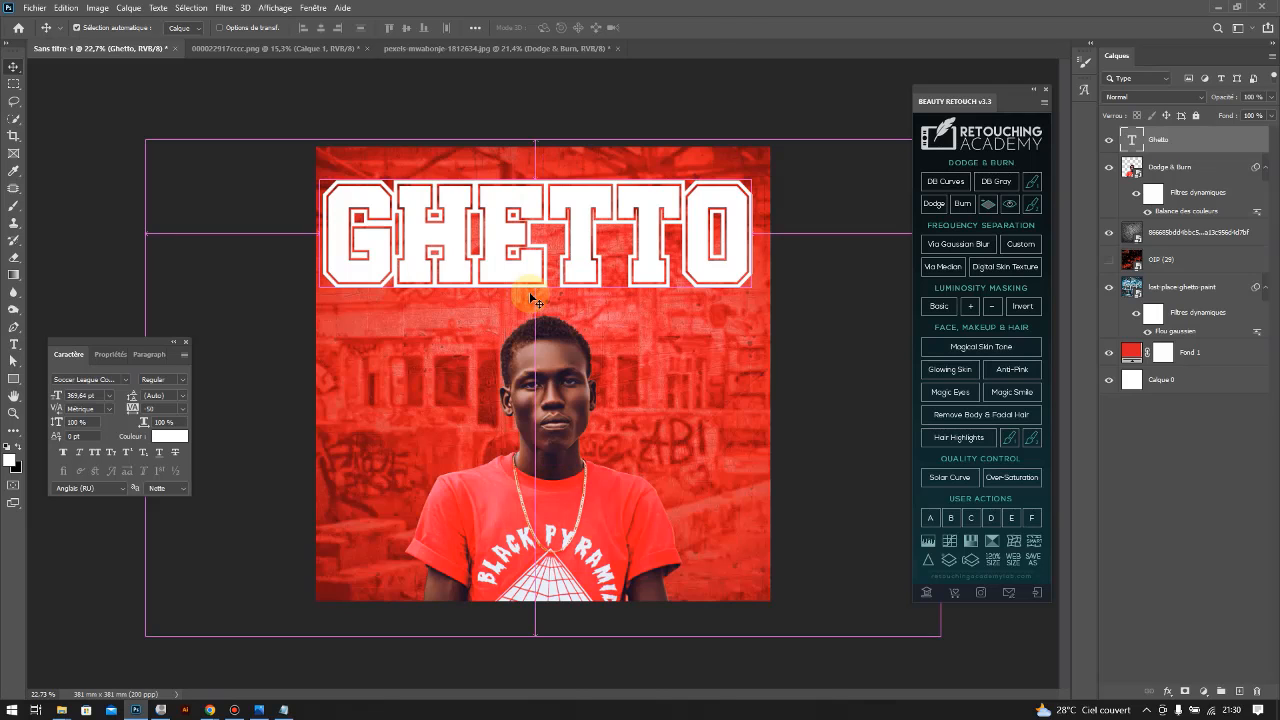
pyautogui.moveTo(537, 149); pyautogui.dragTo(557, 230)
pyautogui.press('Return')
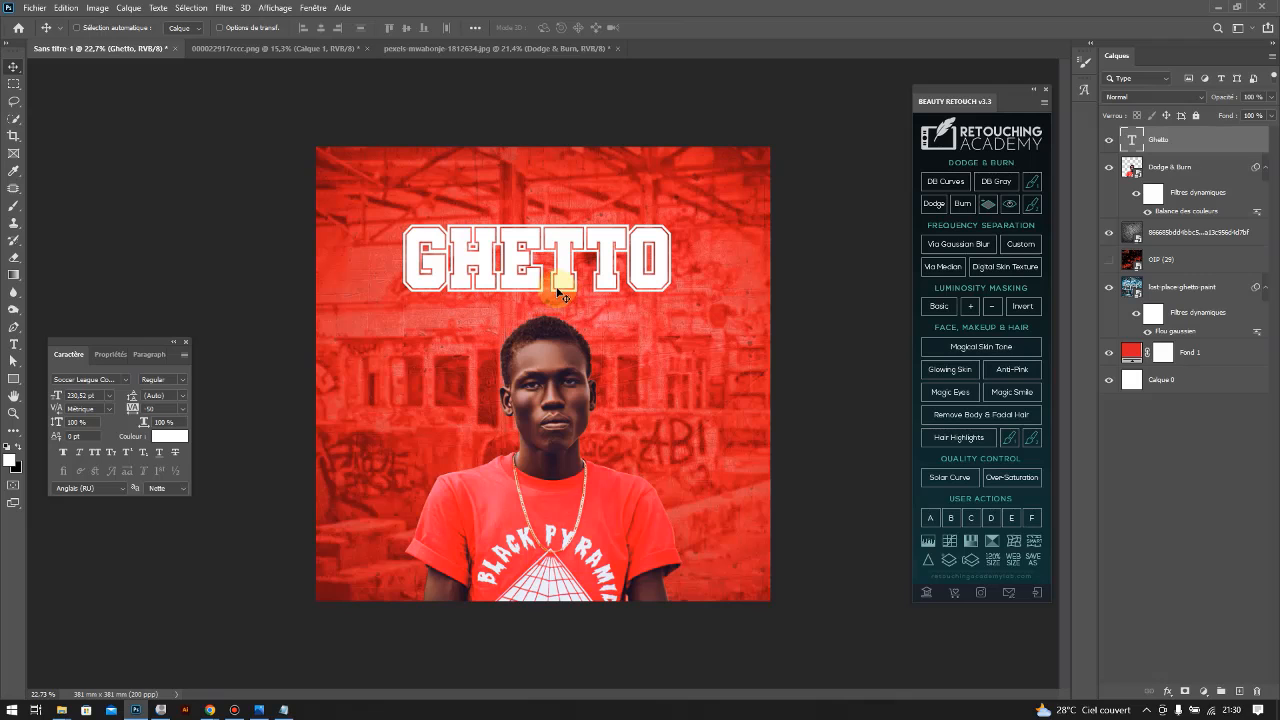
# Preview the Urban Jungle font on the Ghetto title without choosing it
pyautogui.click(97, 379)
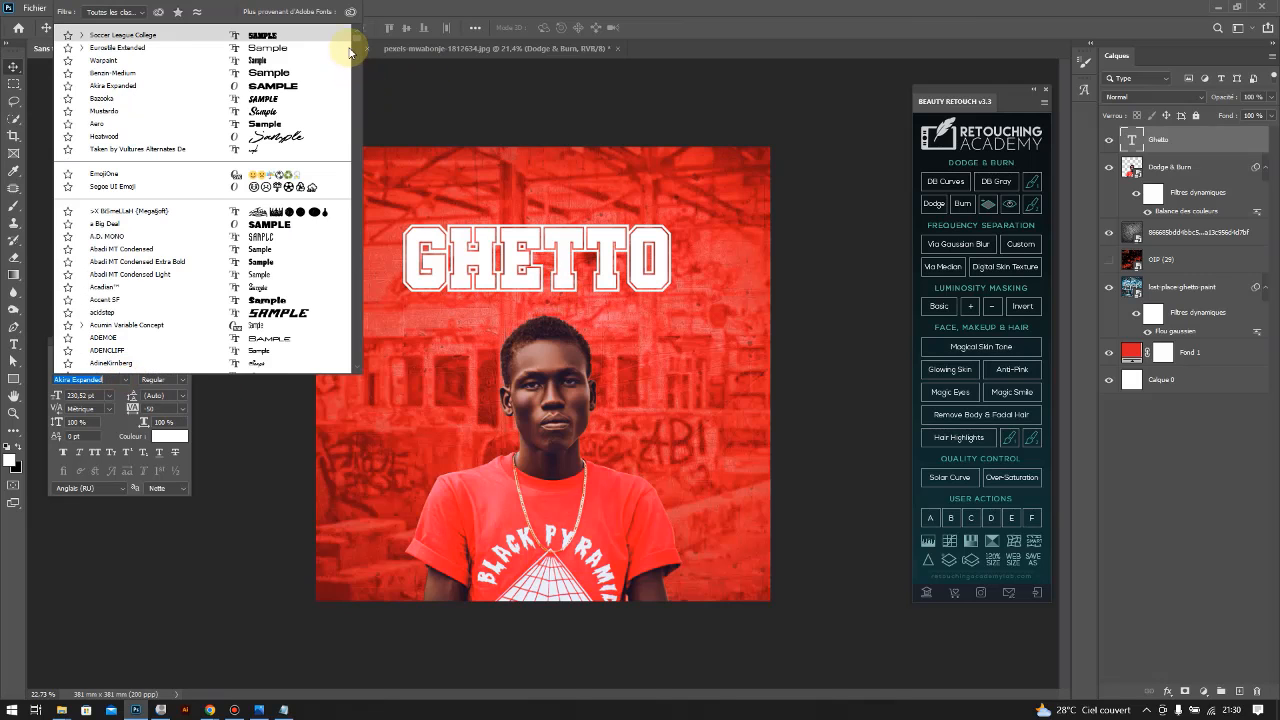
pyautogui.moveTo(353, 37); pyautogui.dragTo(353, 300)
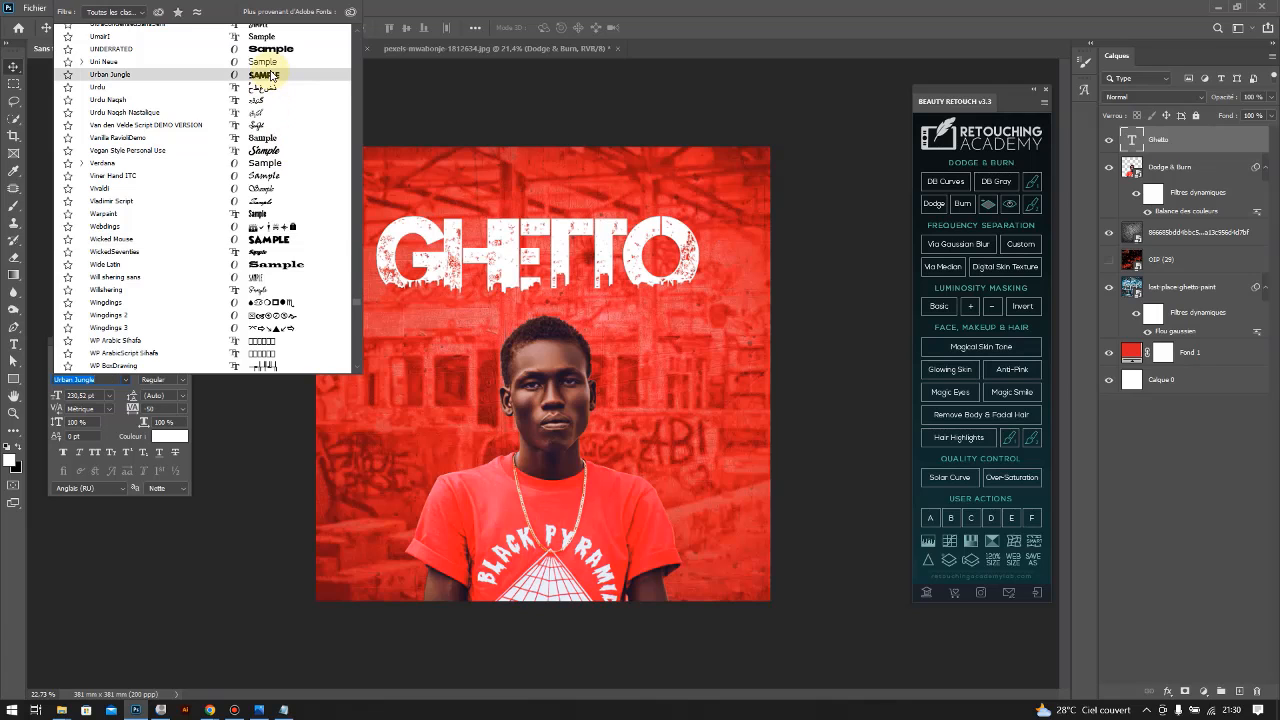
pyautogui.press('Escape')
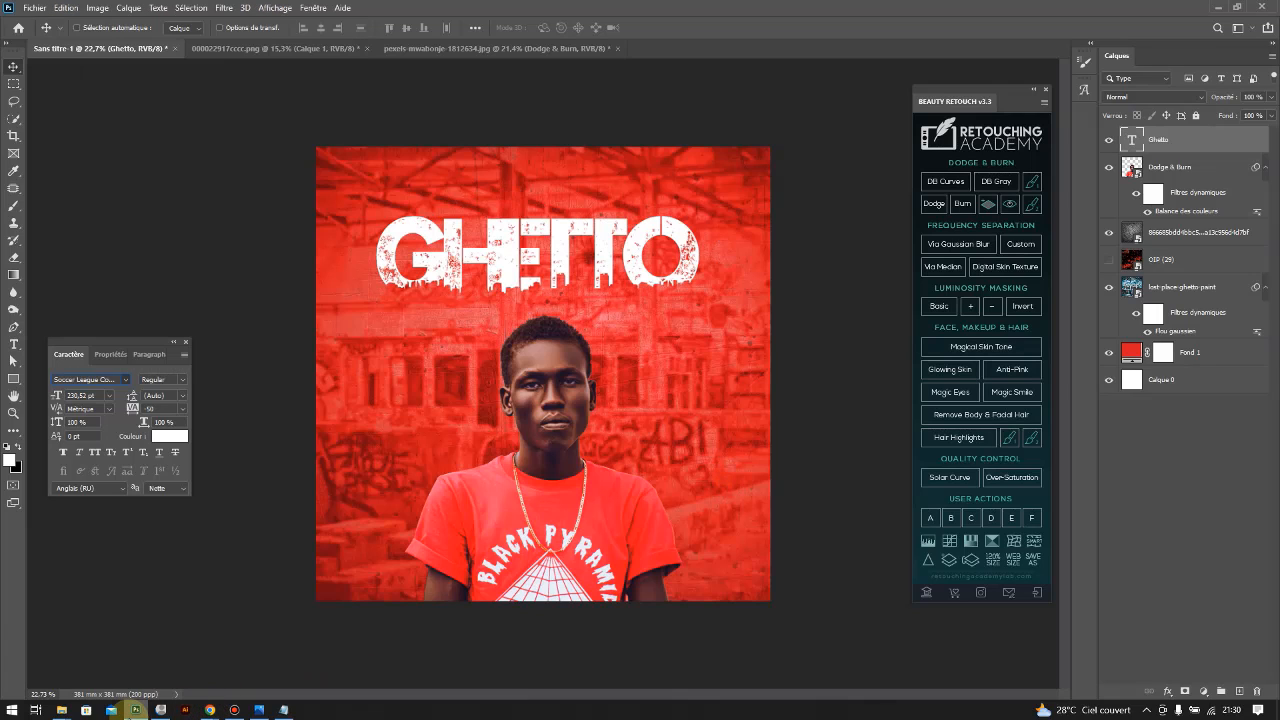
# Switch to the Edge browser, search for "1001 font" and open the 1001 Fonts website
pyautogui.click(160, 710)
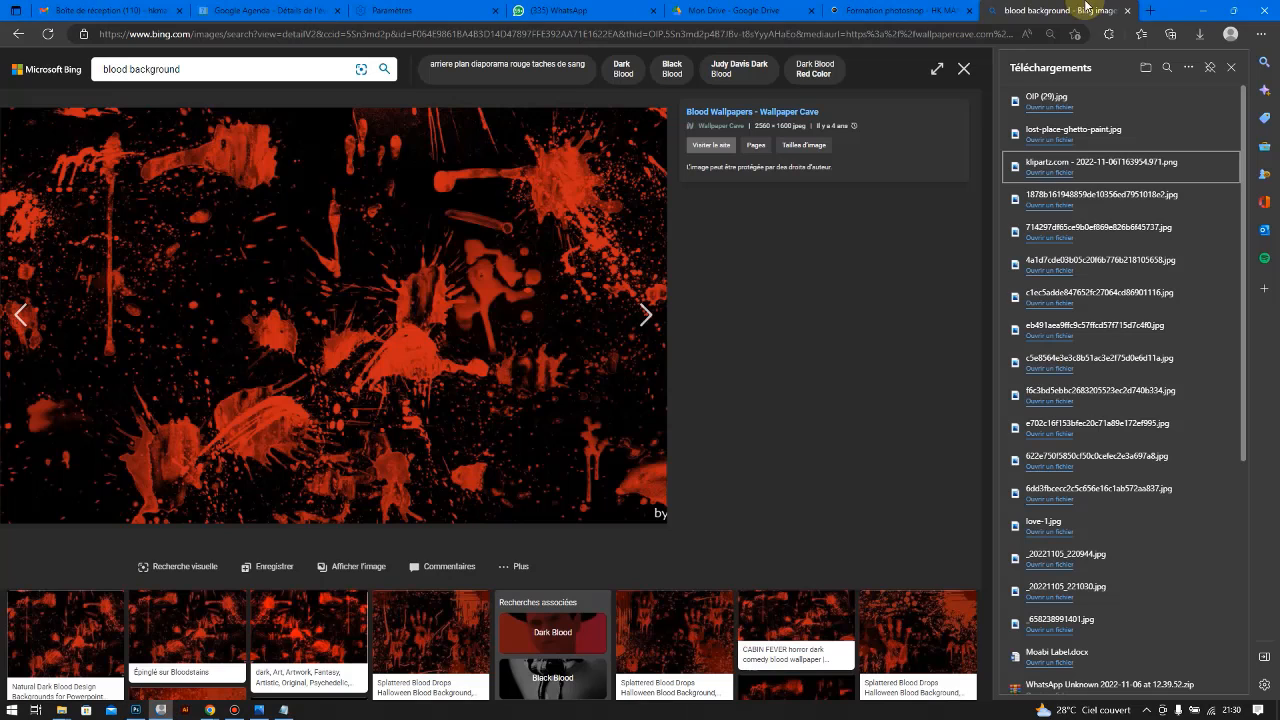
pyautogui.click(883, 33)
pyautogui.write('1001 font')
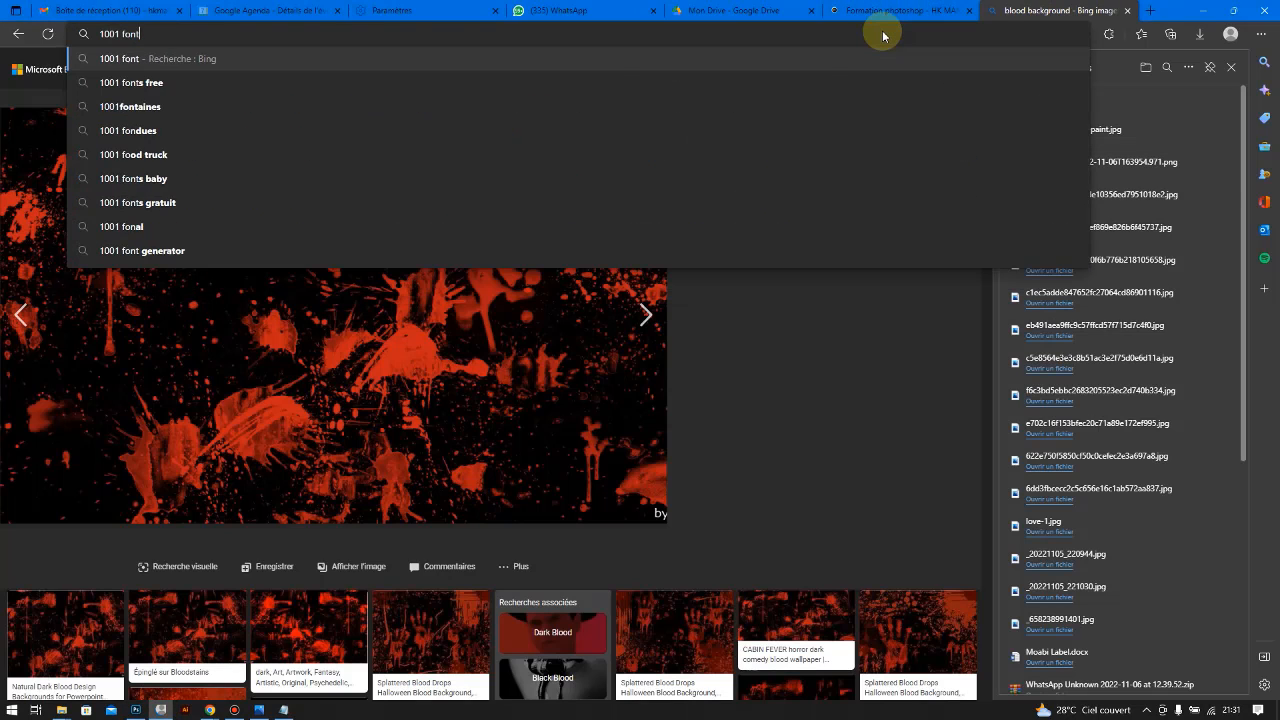
pyautogui.press('Return')
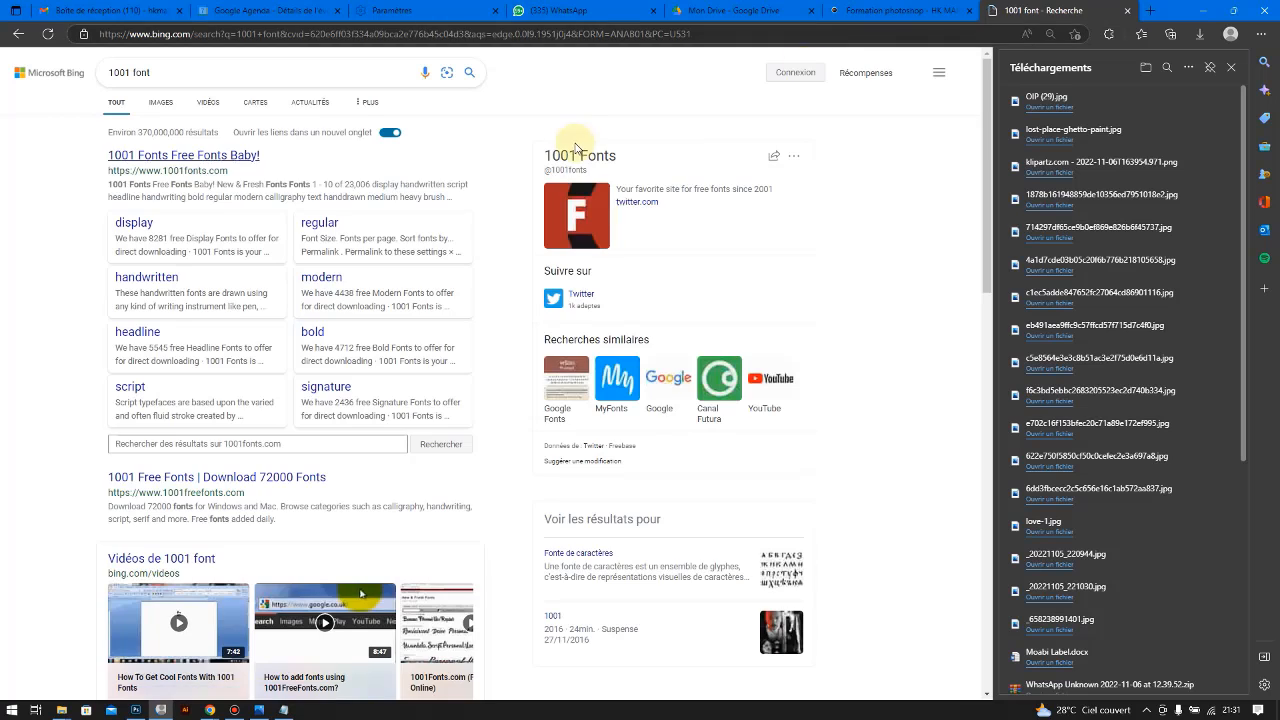
pyautogui.click(146, 160)
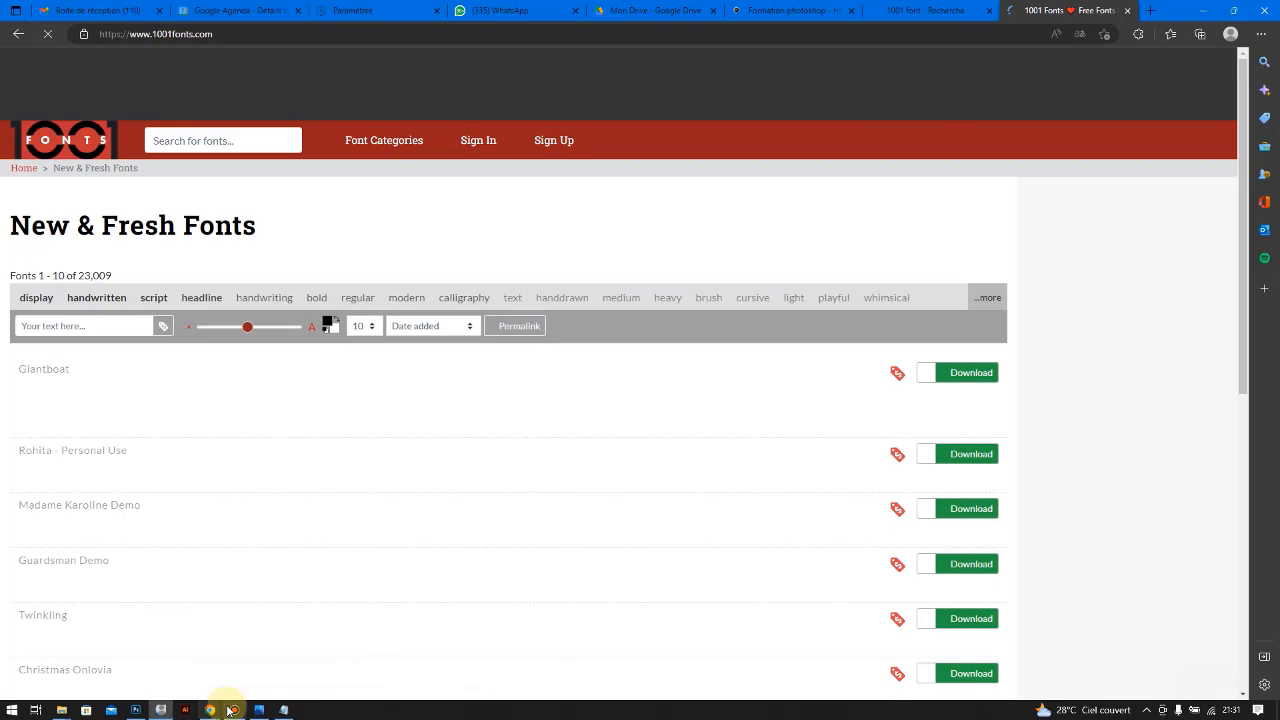
pyautogui.click(234, 710)
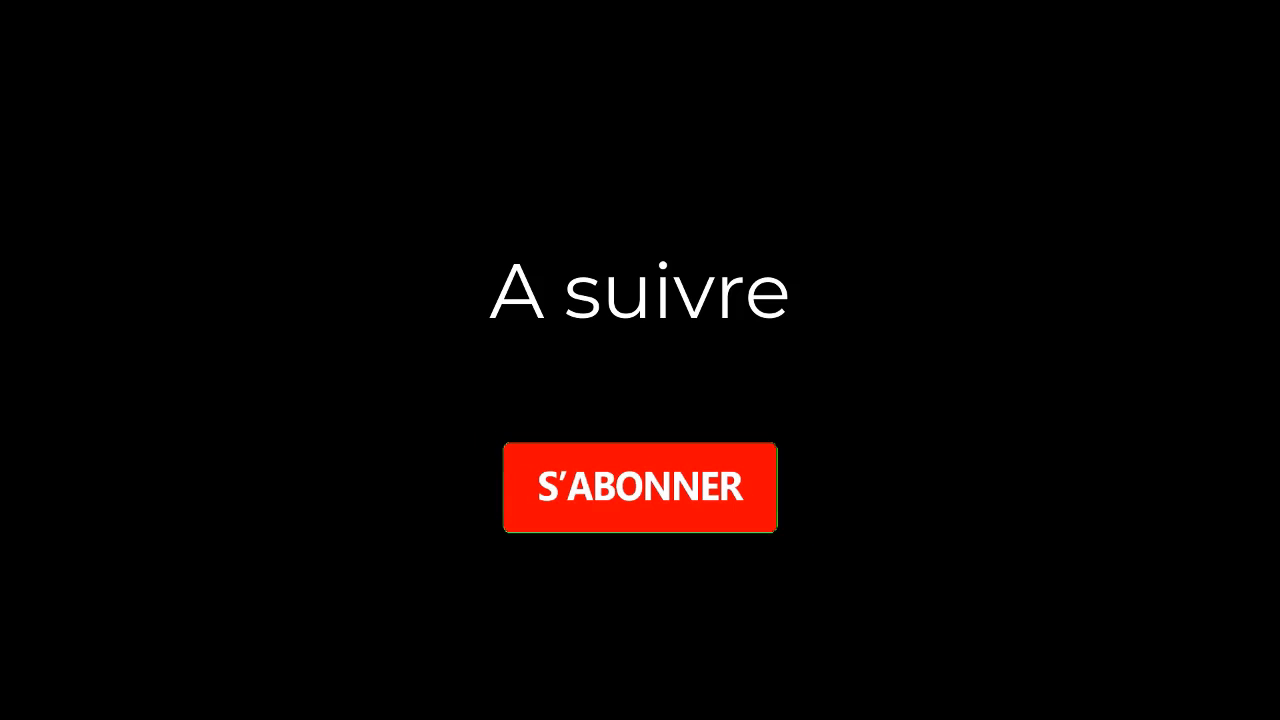